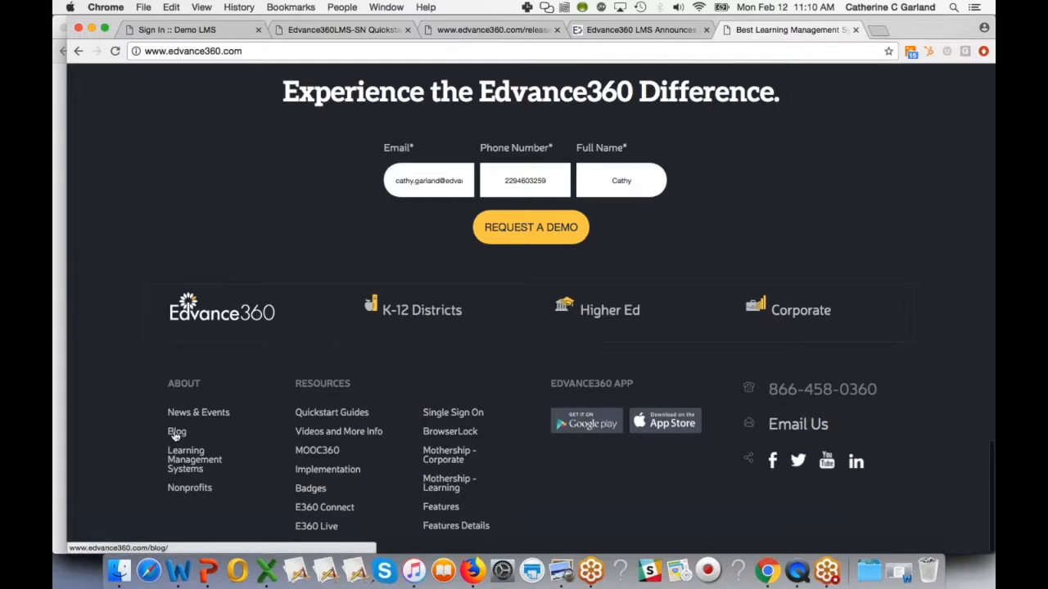
- Open the Edvance360 blog and scroll through its recent posts
{"action": "left_click", "coordinate": [176, 432]}
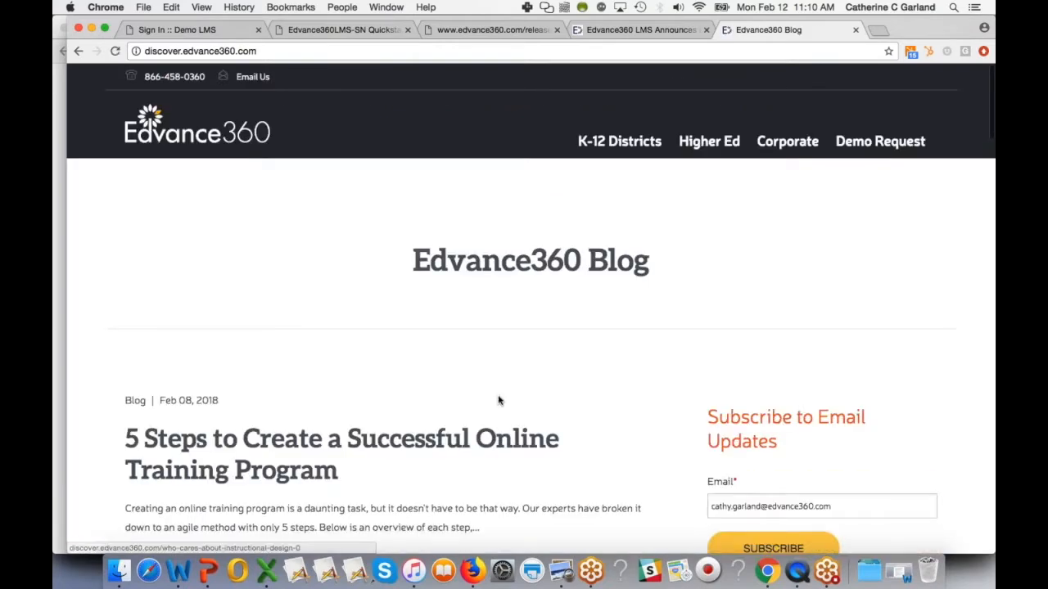
{"action": "scroll", "coordinate": [500, 398], "scroll_direction": "down", "scroll_amount": 4}
{"action": "scroll", "coordinate": [614, 405], "scroll_direction": "down", "scroll_amount": 2}
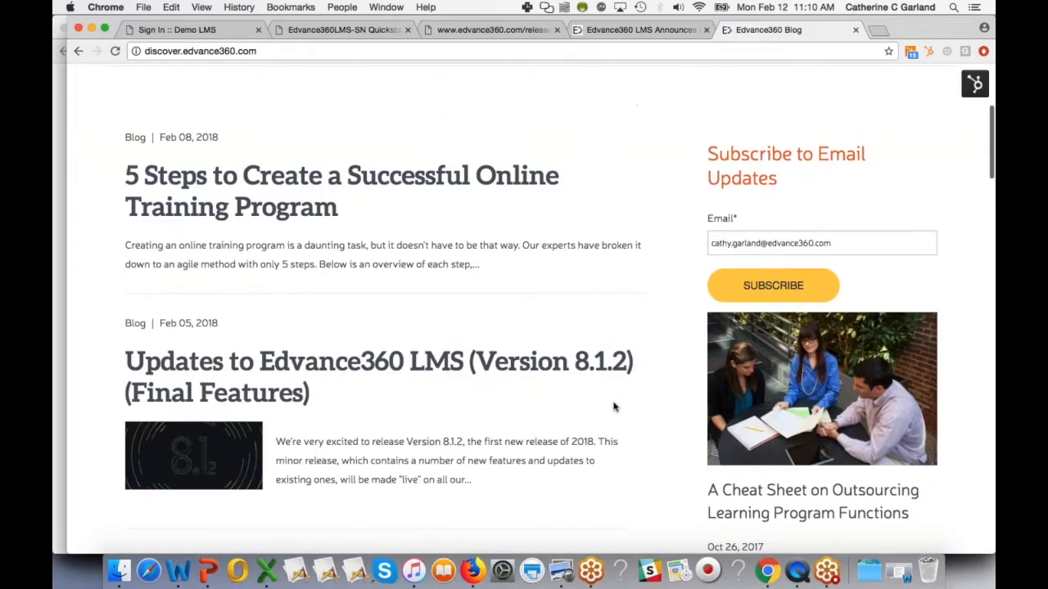
{"action": "scroll", "coordinate": [601, 486], "scroll_direction": "down", "scroll_amount": 4}
{"action": "scroll", "coordinate": [780, 280], "scroll_direction": "up", "scroll_amount": 3}
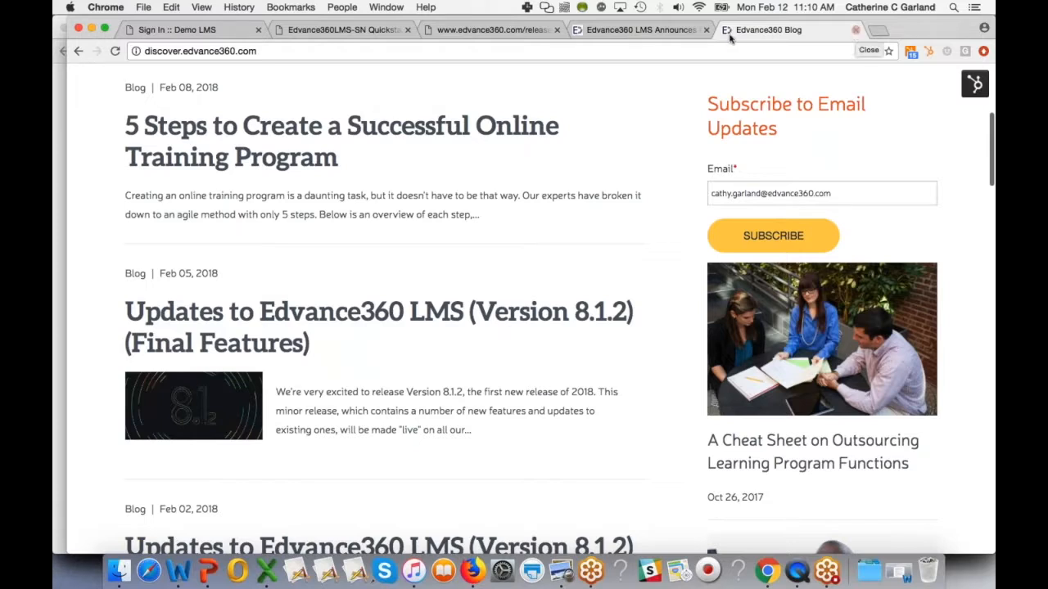
- Switch to the Version 8.1.2 announcement page and read through its feature list and shared links
{"action": "left_click", "coordinate": [676, 31]}
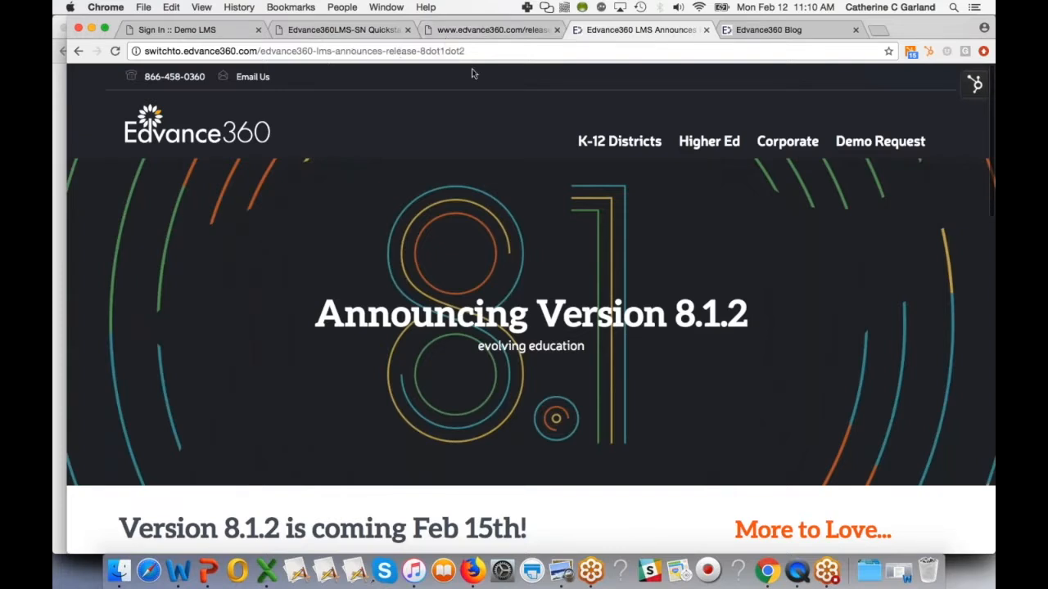
{"action": "scroll", "coordinate": [501, 273], "scroll_direction": "down", "scroll_amount": 5}
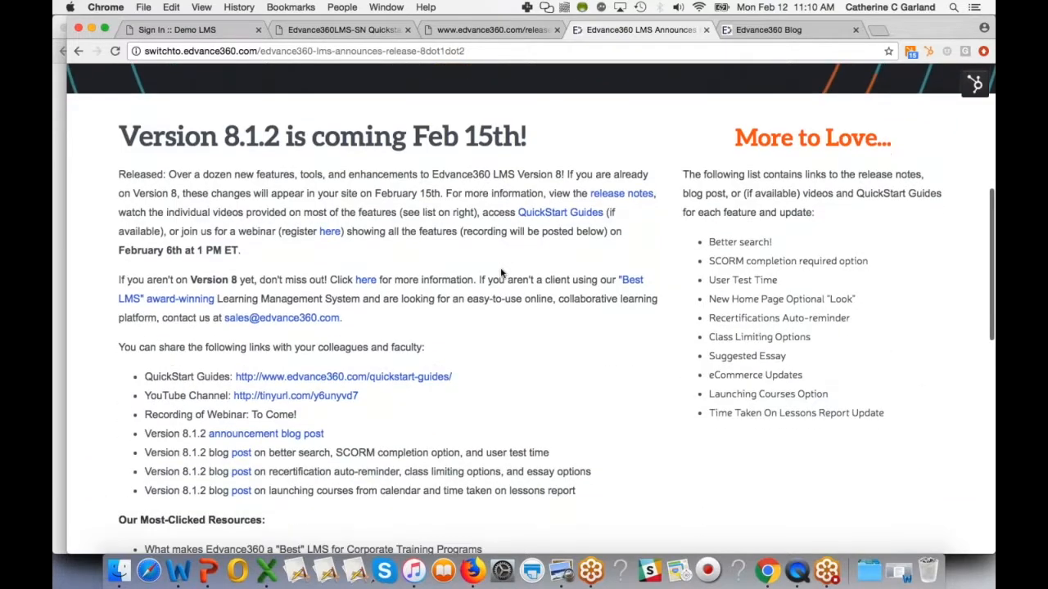
{"action": "scroll", "coordinate": [502, 274], "scroll_direction": "down", "scroll_amount": 2}
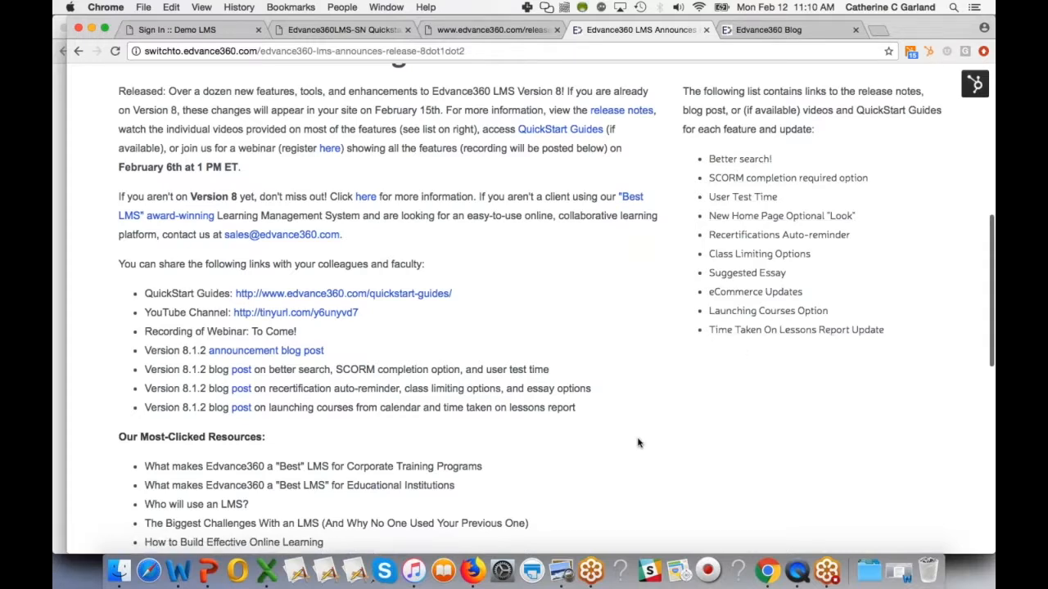
{"action": "scroll", "coordinate": [507, 377], "scroll_direction": "down", "scroll_amount": 1}
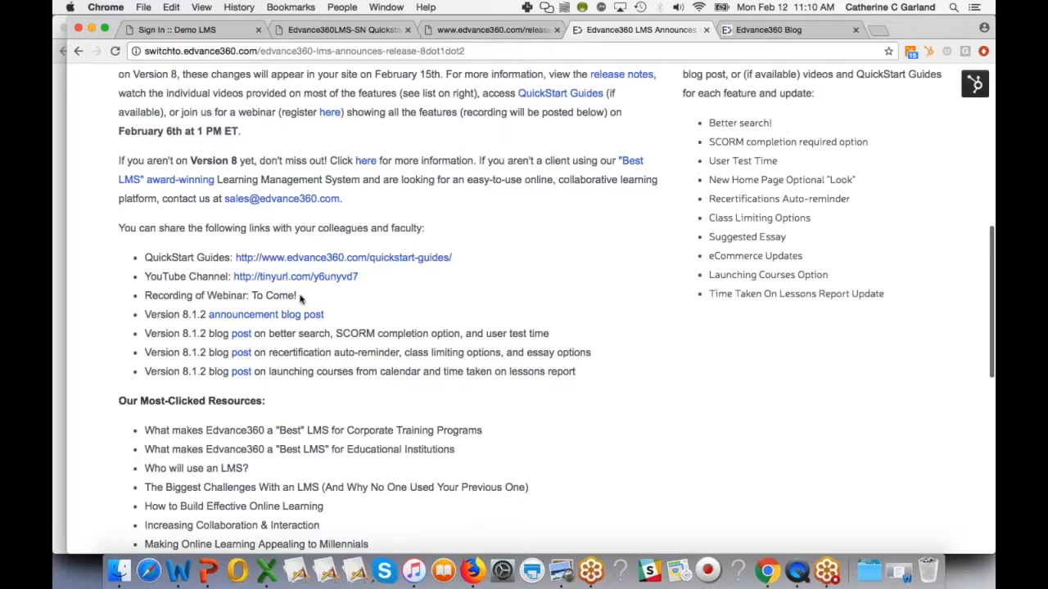
{"action": "left_click_drag", "start_coordinate": [298, 297], "coordinate": [252, 296]}
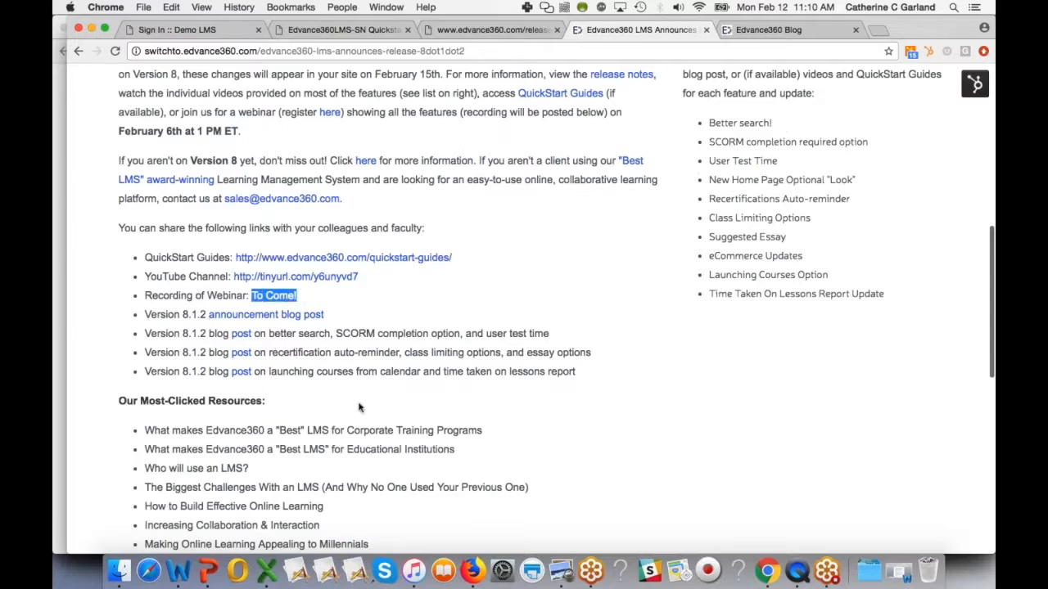
{"action": "scroll", "coordinate": [359, 407], "scroll_direction": "down", "scroll_amount": 3}
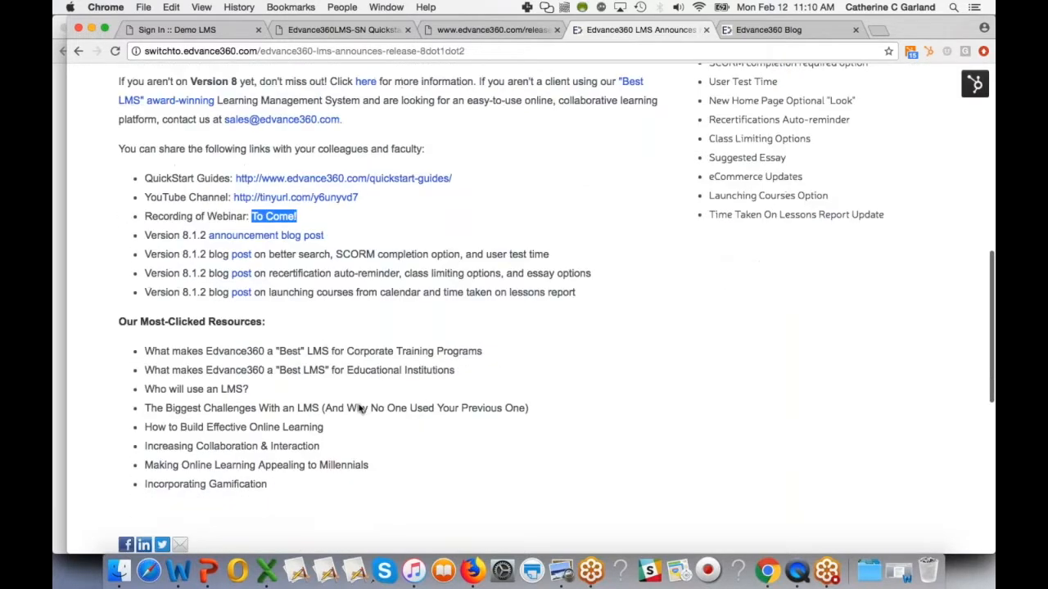
{"action": "scroll", "coordinate": [295, 483], "scroll_direction": "up", "scroll_amount": 10}
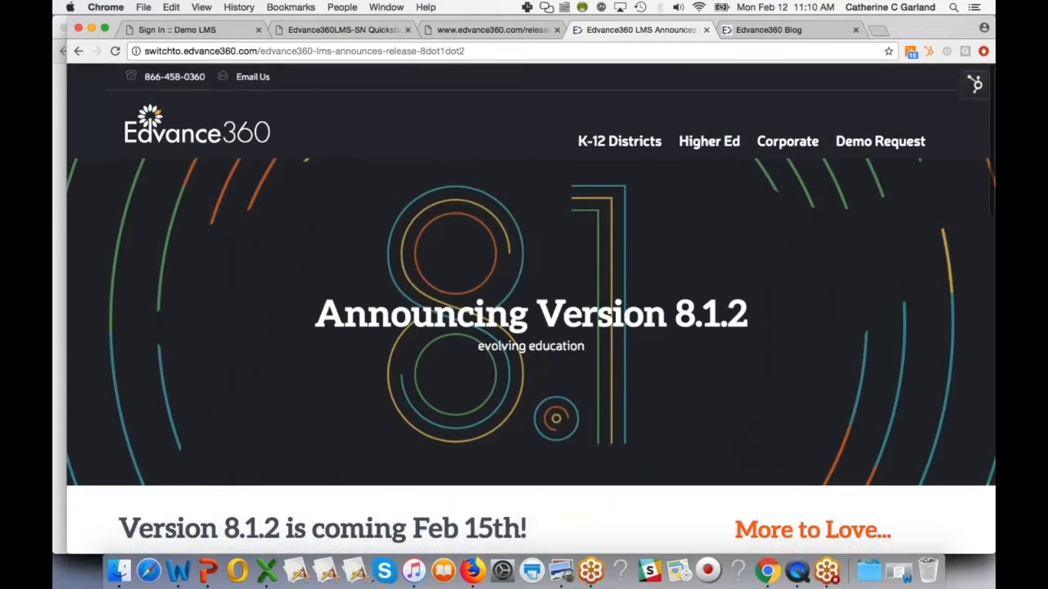
- Open the release notes page and review the Better Search entry, highlighting its heading
{"action": "left_click", "coordinate": [473, 31]}
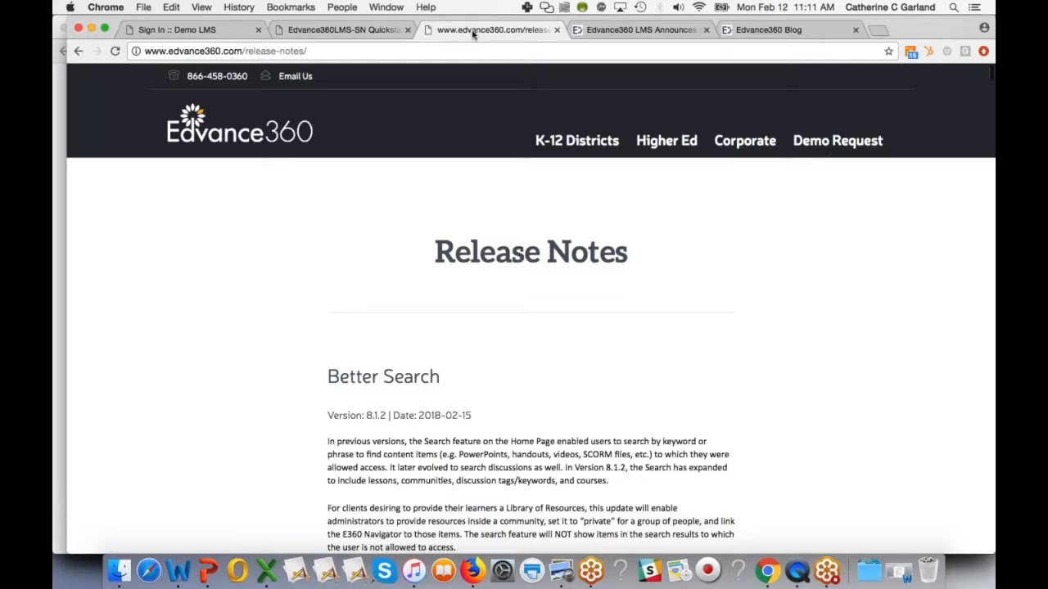
{"action": "scroll", "coordinate": [458, 327], "scroll_direction": "down", "scroll_amount": 5}
{"action": "scroll", "coordinate": [458, 327], "scroll_direction": "down", "scroll_amount": 5}
{"action": "scroll", "coordinate": [457, 327], "scroll_direction": "up", "scroll_amount": 4}
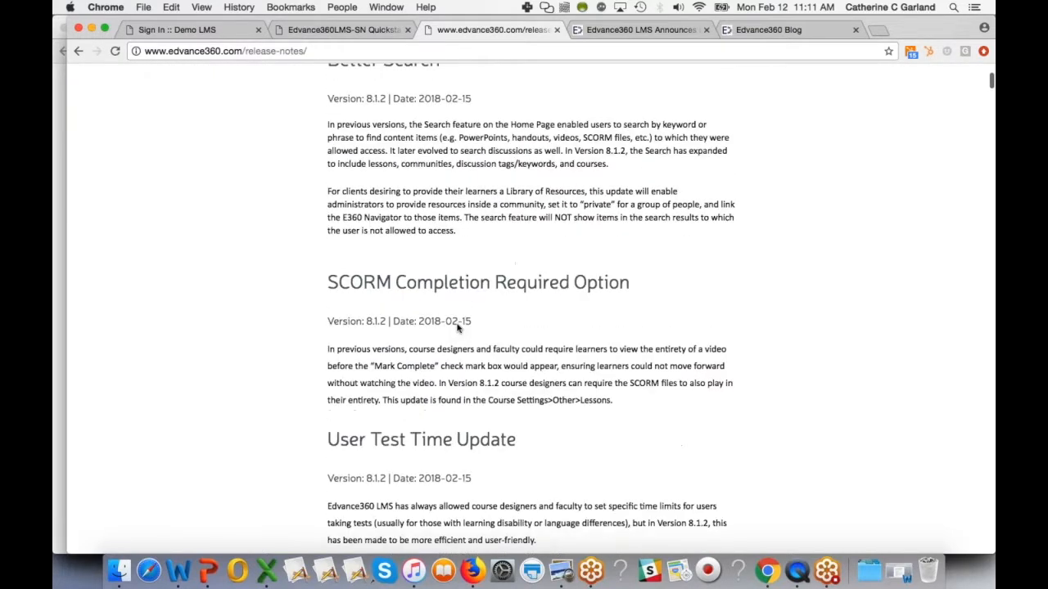
{"action": "scroll", "coordinate": [457, 327], "scroll_direction": "up", "scroll_amount": 3}
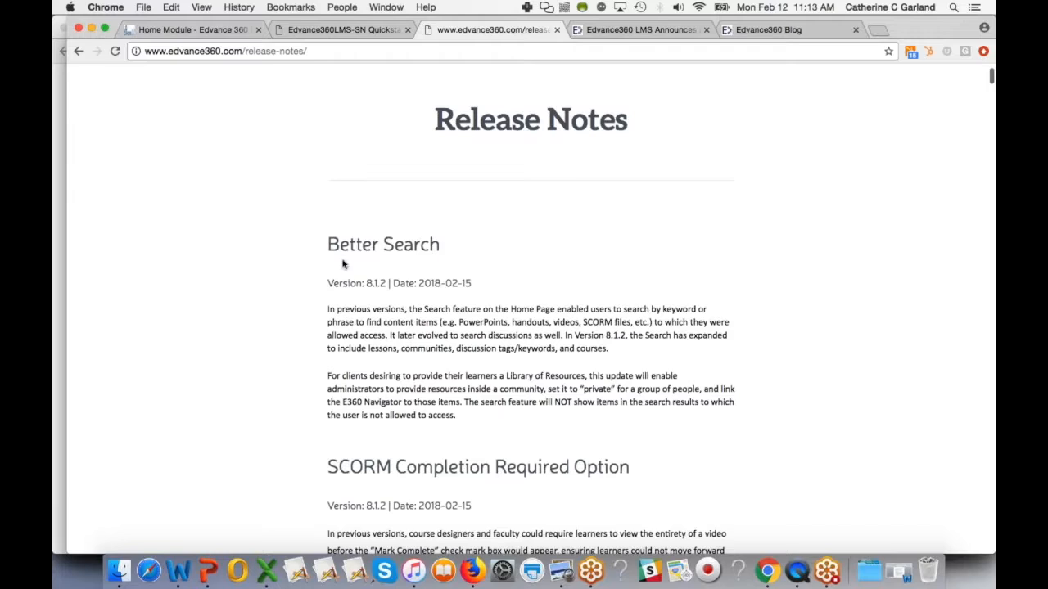
{"action": "left_click_drag", "start_coordinate": [328, 246], "coordinate": [449, 254]}
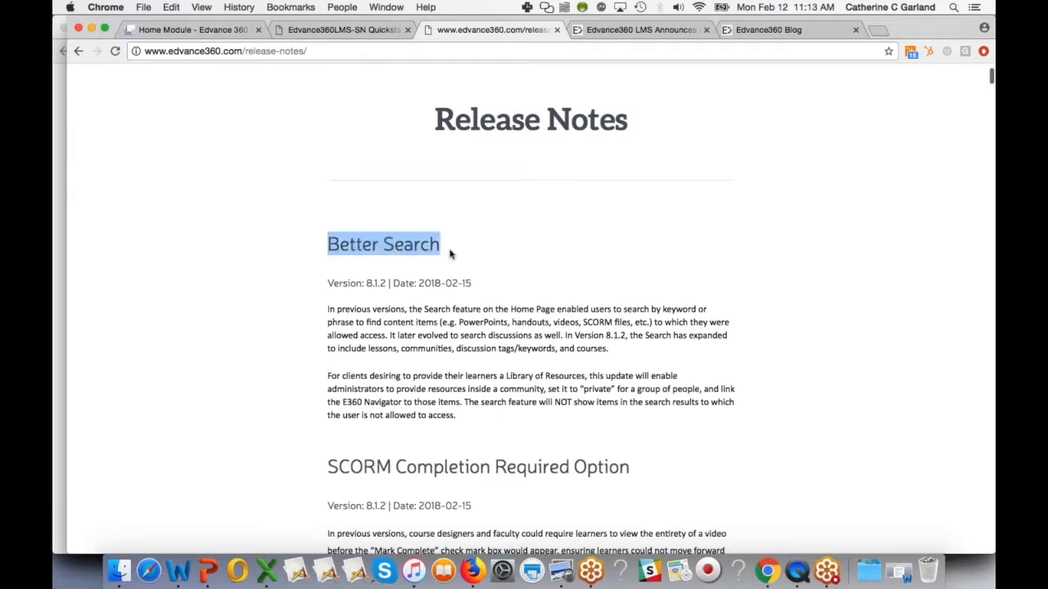
- Open the LMS search page and search for leadership
{"action": "left_click", "coordinate": [230, 31]}
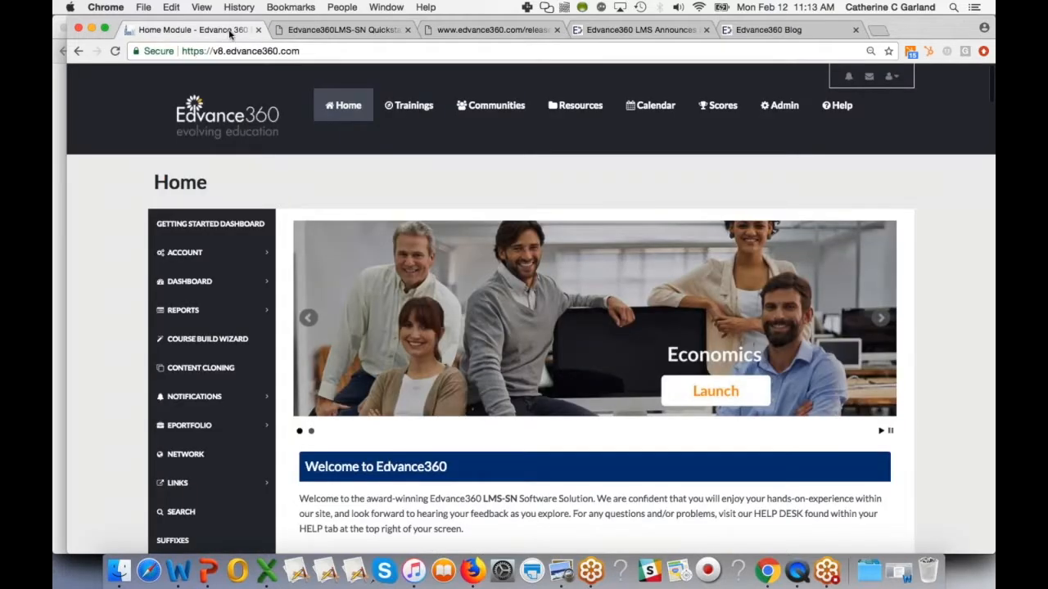
{"action": "left_click", "coordinate": [182, 512]}
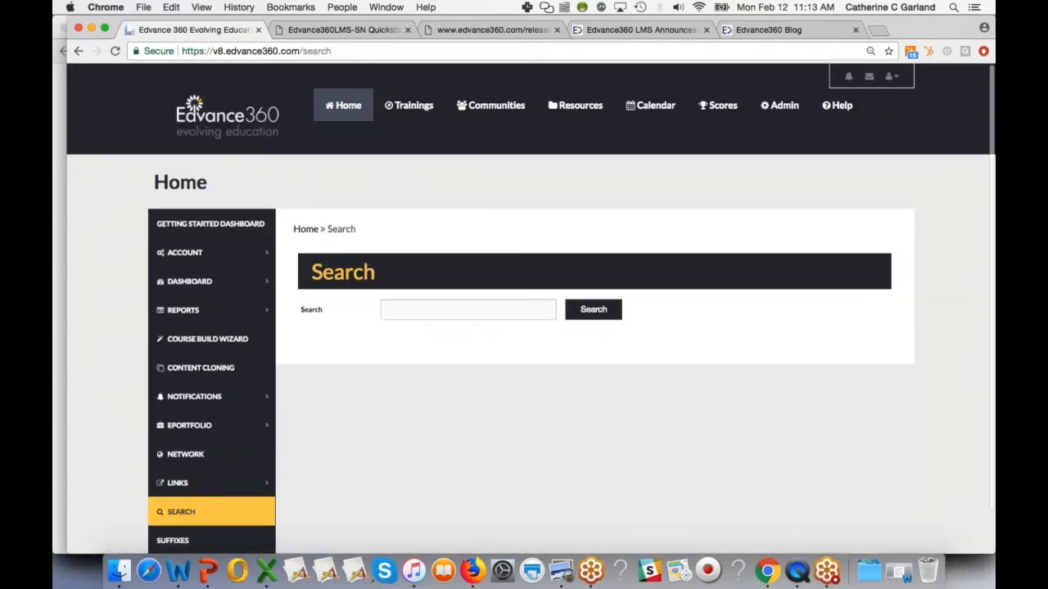
{"action": "left_click", "coordinate": [412, 307]}
{"action": "type", "text": "leadership"}
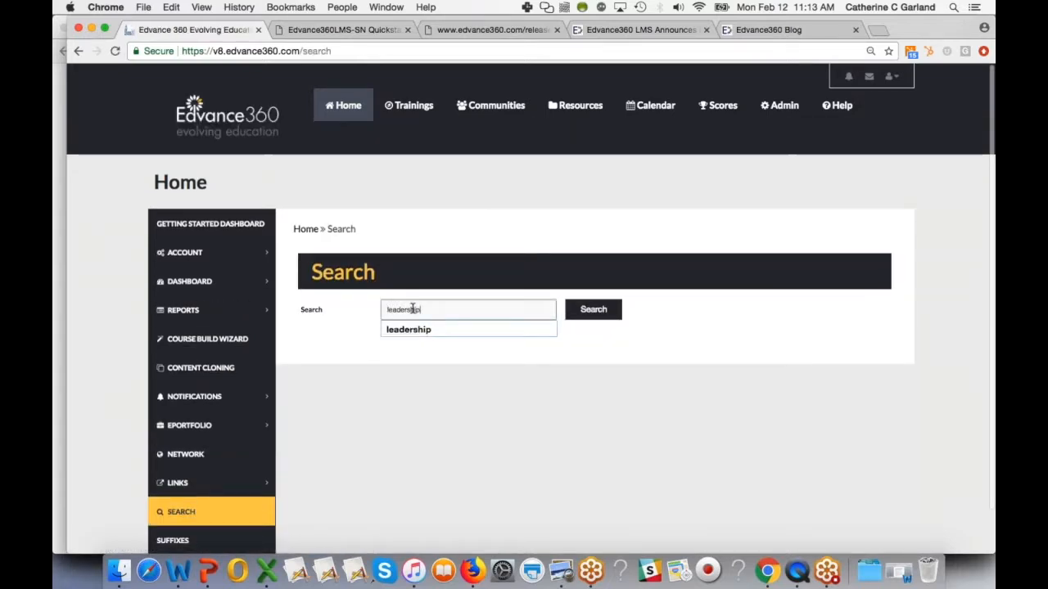
{"action": "left_click", "coordinate": [584, 315]}
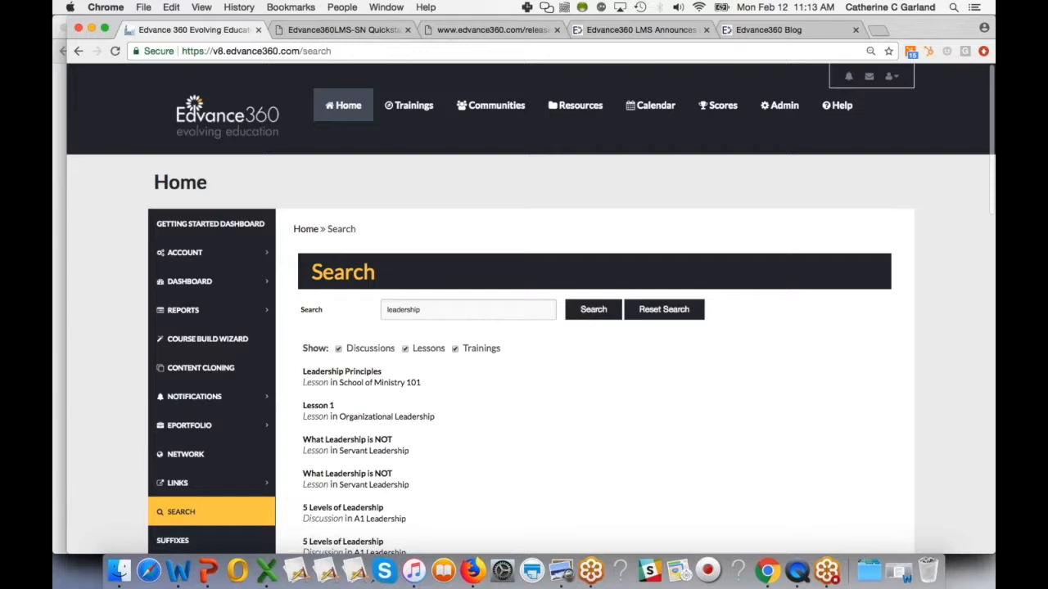
- Review the leadership search results, toggling the Discussions and Trainings filters off and back on
{"action": "scroll", "coordinate": [524, 312], "scroll_direction": "down", "scroll_amount": 10}
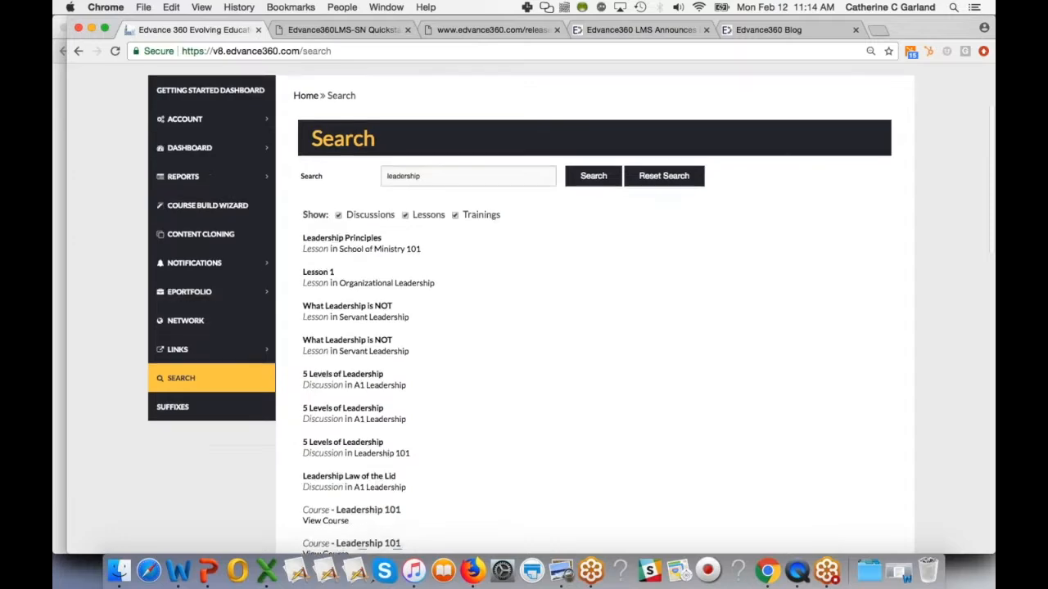
{"action": "scroll", "coordinate": [524, 311], "scroll_direction": "down", "scroll_amount": 10}
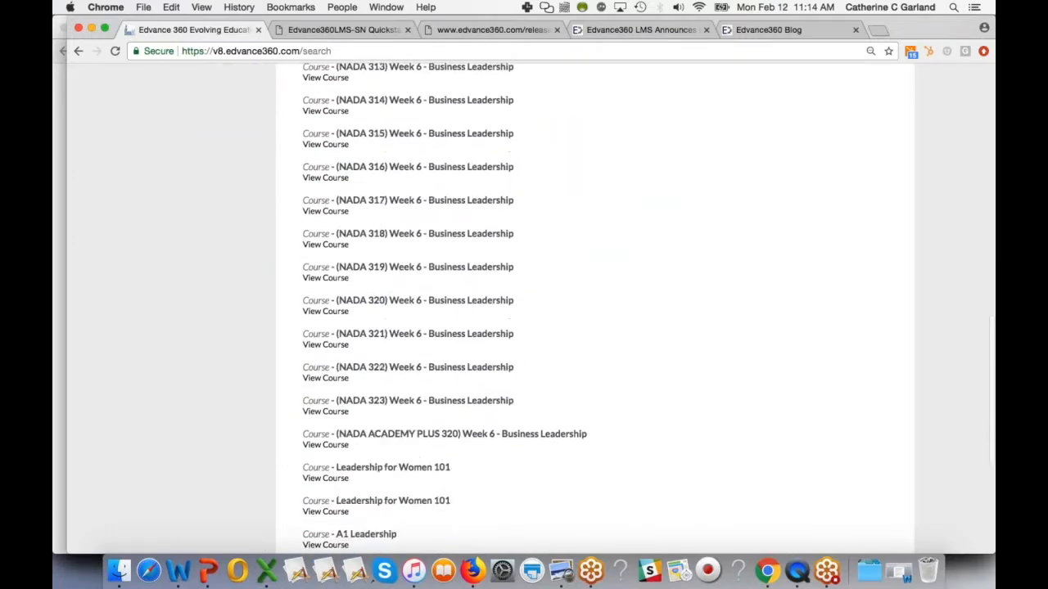
{"action": "scroll", "coordinate": [524, 311], "scroll_direction": "up", "scroll_amount": 20}
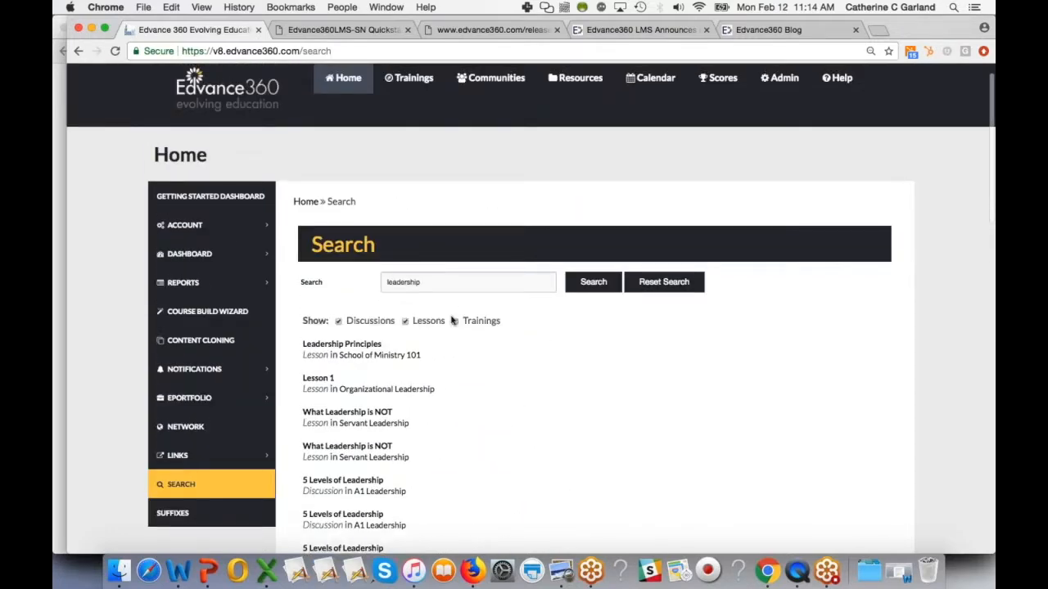
{"action": "left_click", "coordinate": [456, 322]}
{"action": "left_click", "coordinate": [338, 322]}
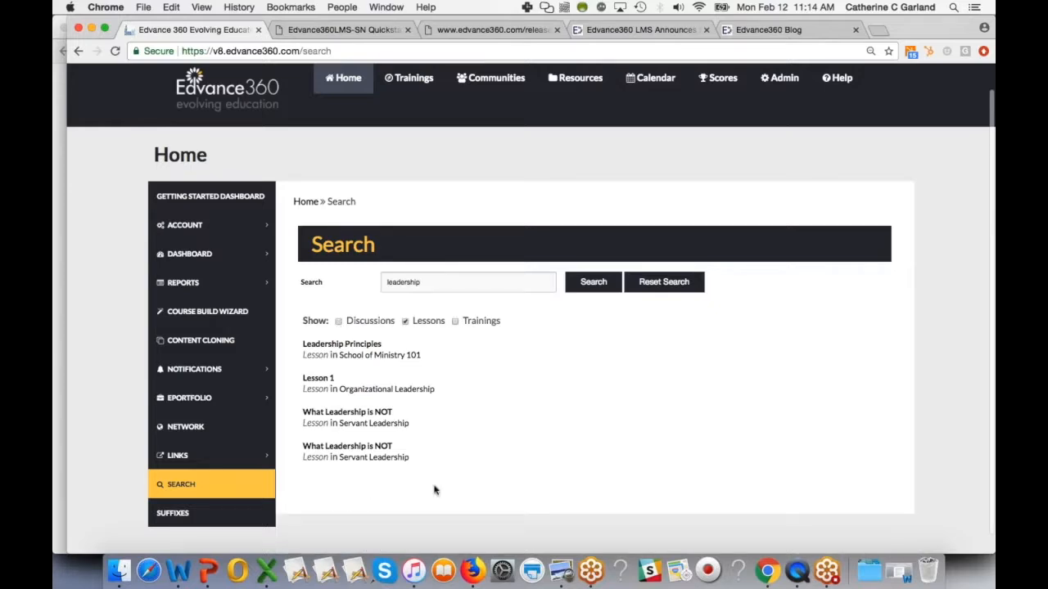
{"action": "left_click", "coordinate": [339, 322]}
{"action": "left_click", "coordinate": [456, 321]}
{"action": "scroll", "coordinate": [493, 422], "scroll_direction": "down", "scroll_amount": 5}
{"action": "scroll", "coordinate": [494, 422], "scroll_direction": "up", "scroll_amount": 6}
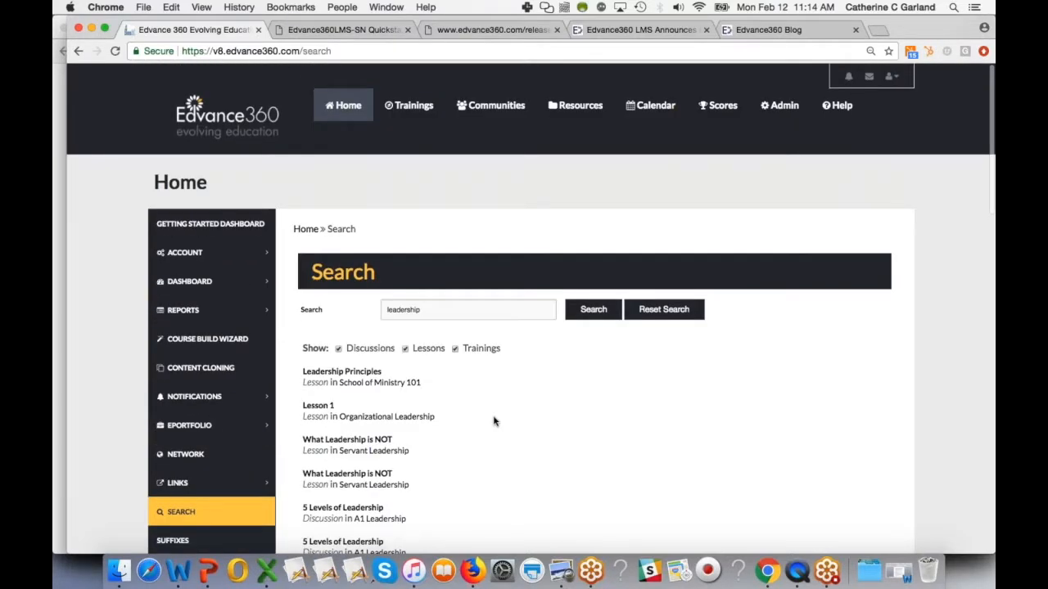
- Return to the release notes and highlight the SCORM Completion Required Option heading
{"action": "left_click", "coordinate": [501, 29]}
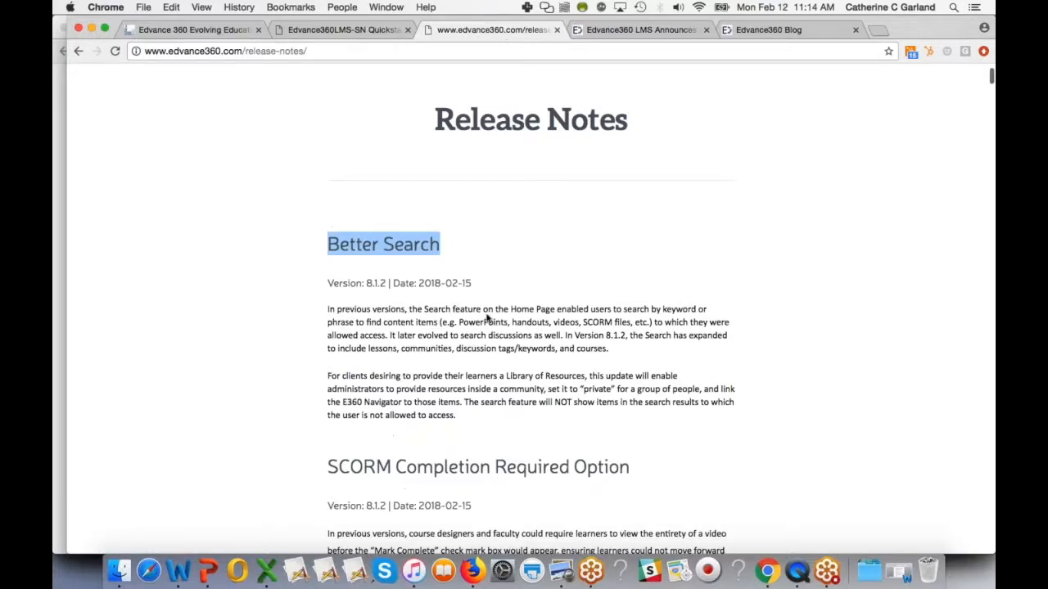
{"action": "scroll", "coordinate": [487, 318], "scroll_direction": "down", "scroll_amount": 2}
{"action": "triple_click", "coordinate": [330, 377]}
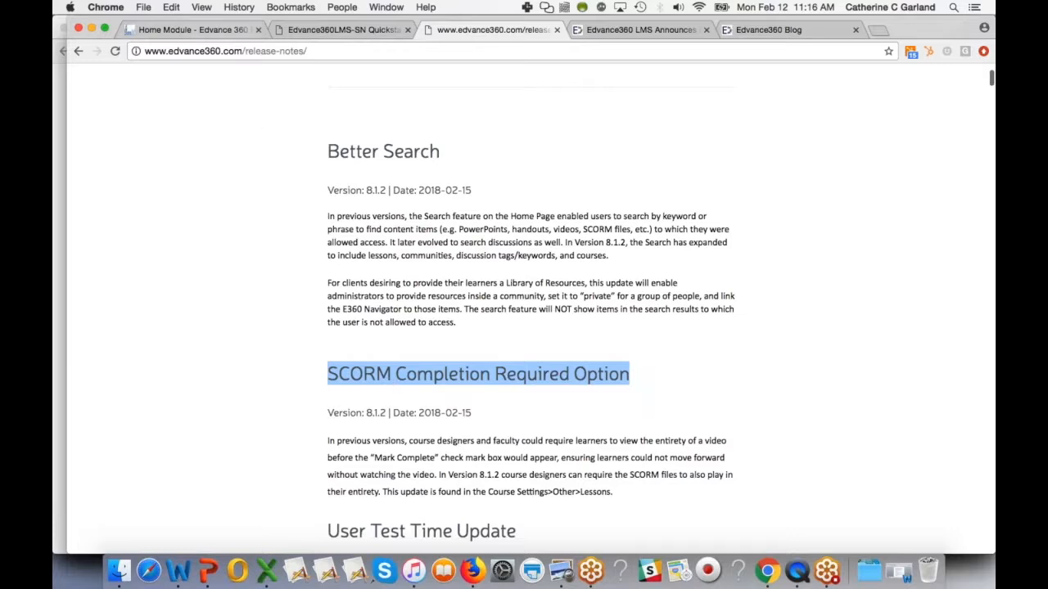
- Open the OSHA 2017 course from My Courses and go to its first lesson
{"action": "left_click", "coordinate": [193, 29]}
{"action": "left_click", "coordinate": [407, 105]}
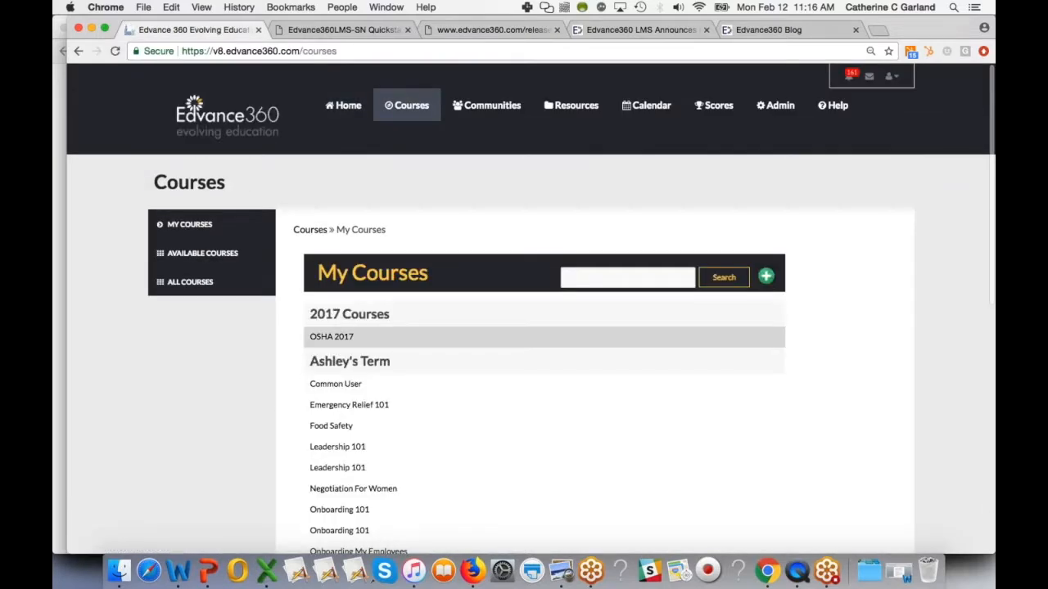
{"action": "left_click", "coordinate": [342, 337]}
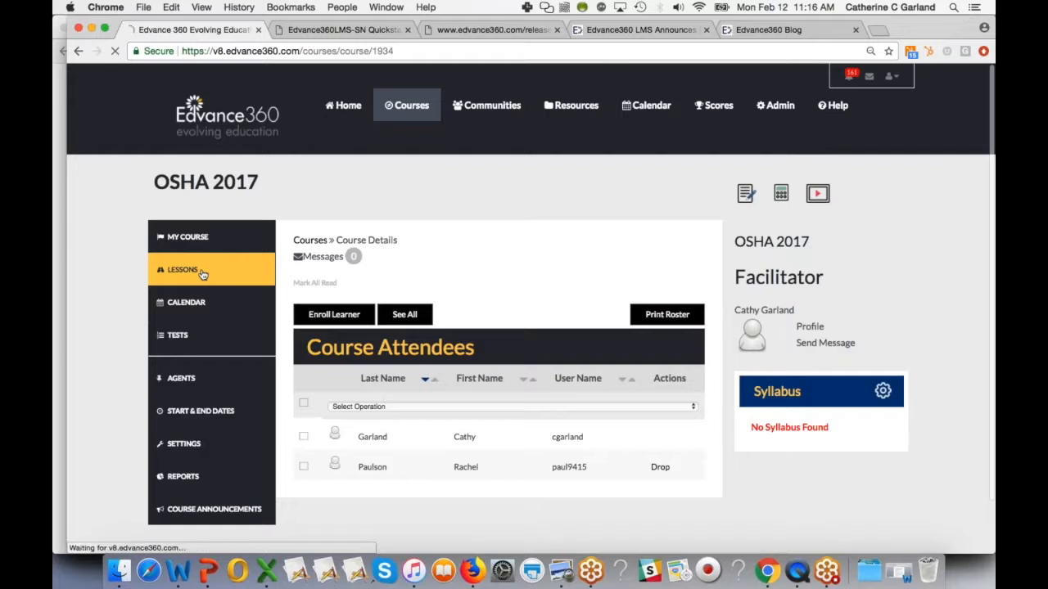
{"action": "left_click", "coordinate": [201, 271]}
{"action": "left_click", "coordinate": [371, 376]}
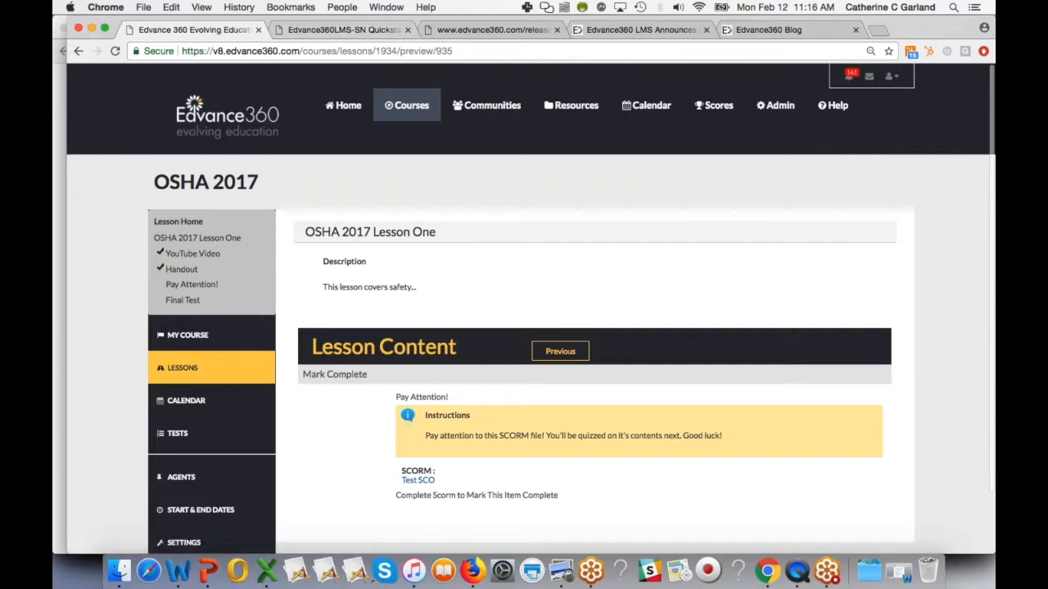
- Reopen the lesson in a new tab and launch the Test SCO SCORM file
{"action": "left_click", "coordinate": [185, 224]}
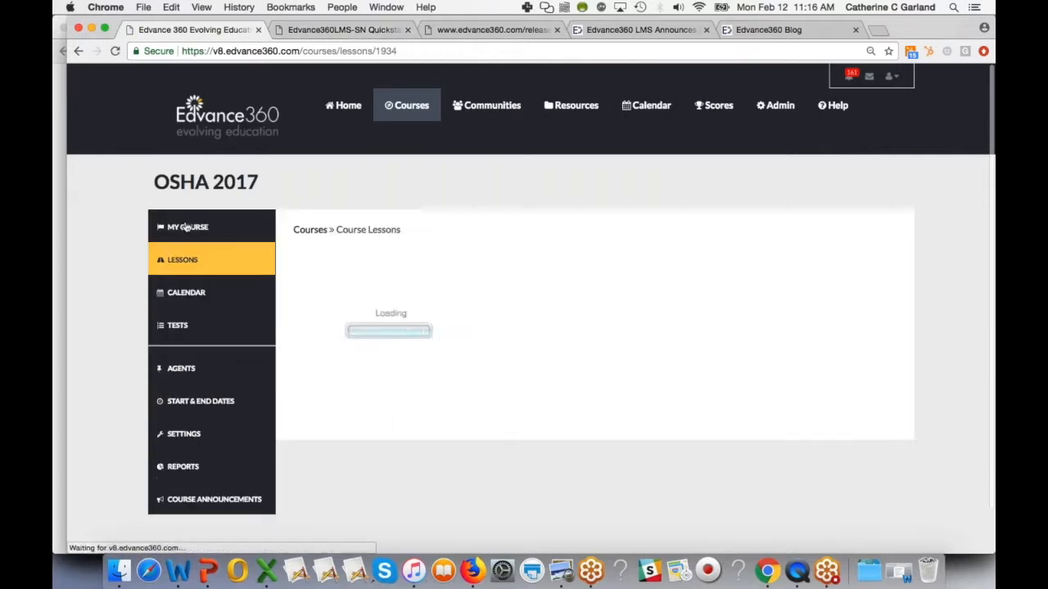
{"action": "left_click", "coordinate": [774, 298]}
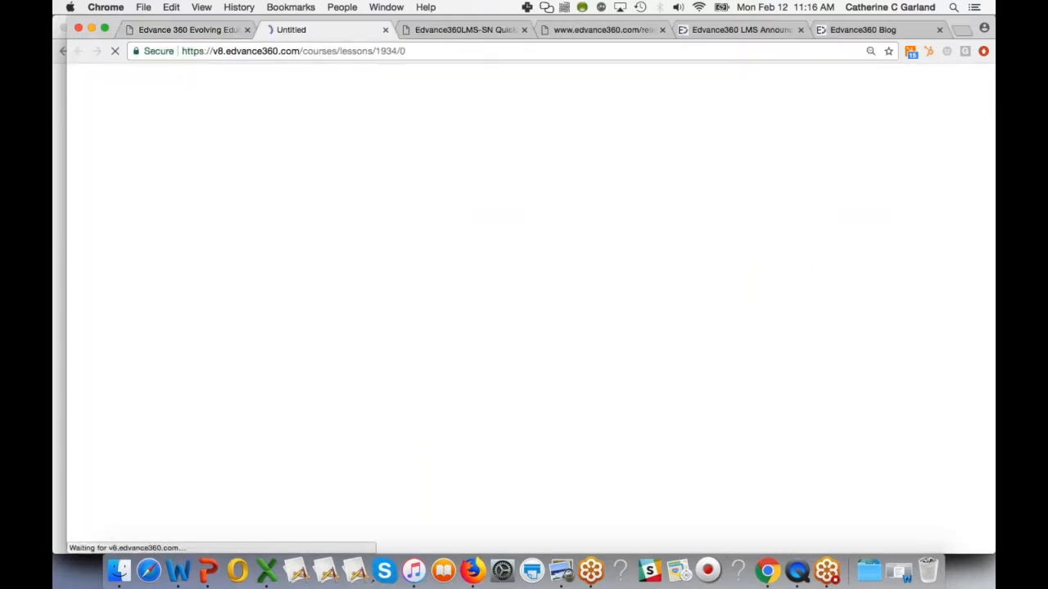
{"action": "left_click", "coordinate": [369, 346]}
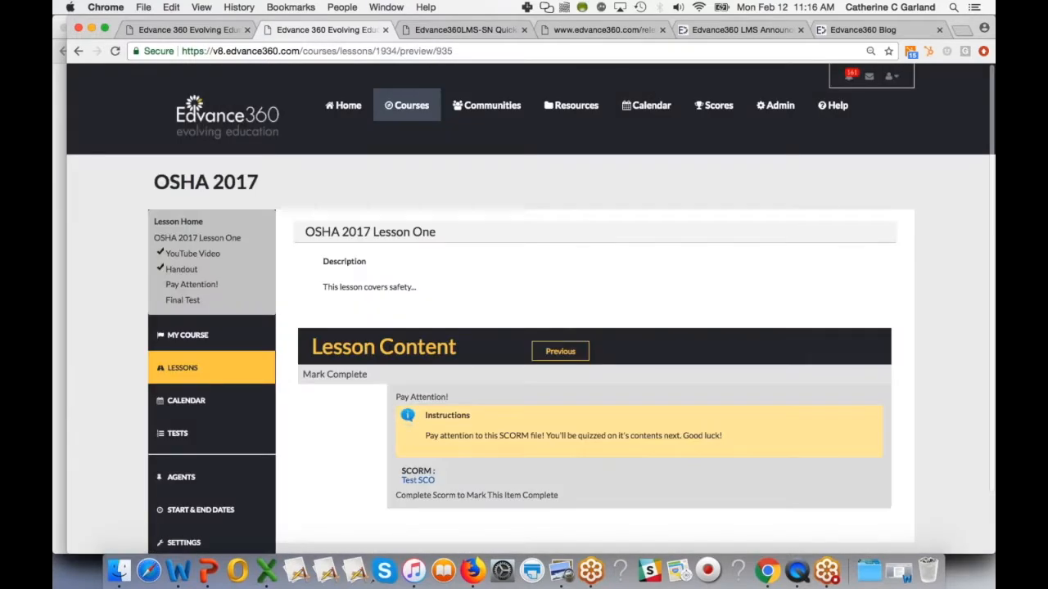
{"action": "left_click", "coordinate": [419, 480]}
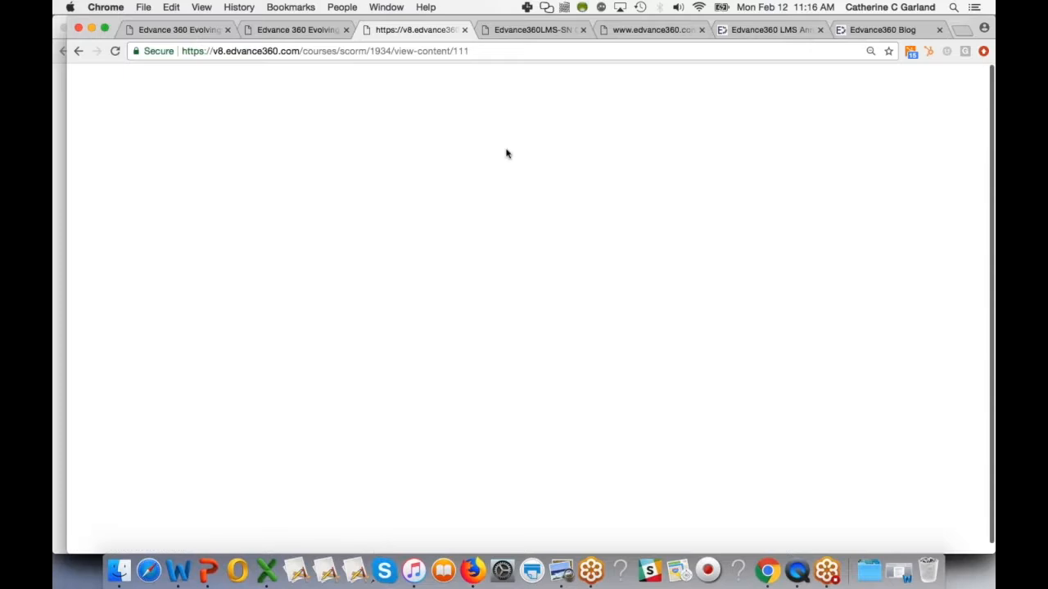
- Return to the lesson tab and open the OSHA 2017 course settings
{"action": "left_click", "coordinate": [465, 30]}
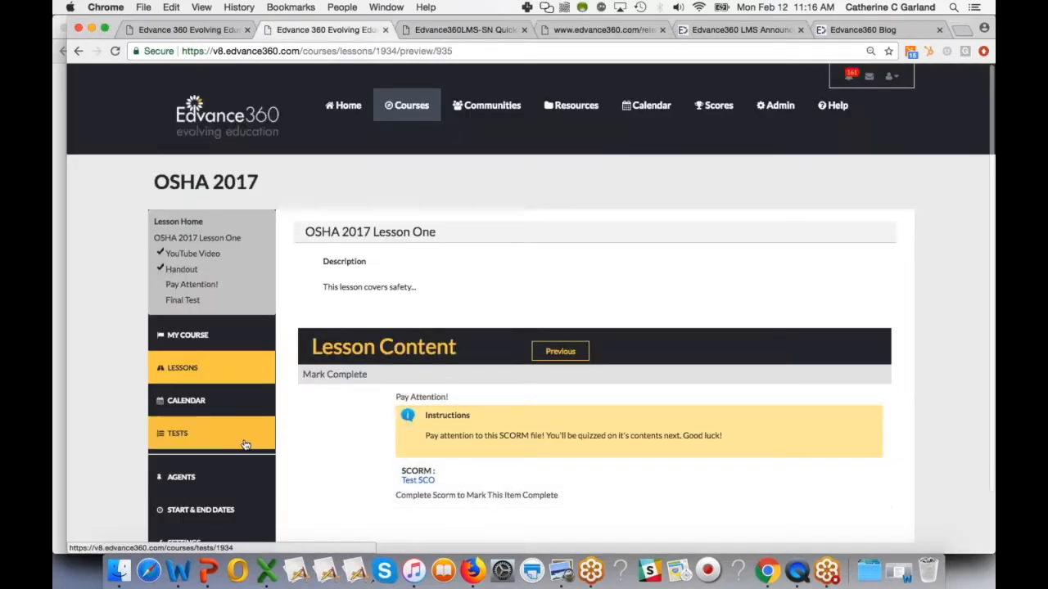
{"action": "scroll", "coordinate": [241, 451], "scroll_direction": "down", "scroll_amount": 2}
{"action": "left_click", "coordinate": [233, 468]}
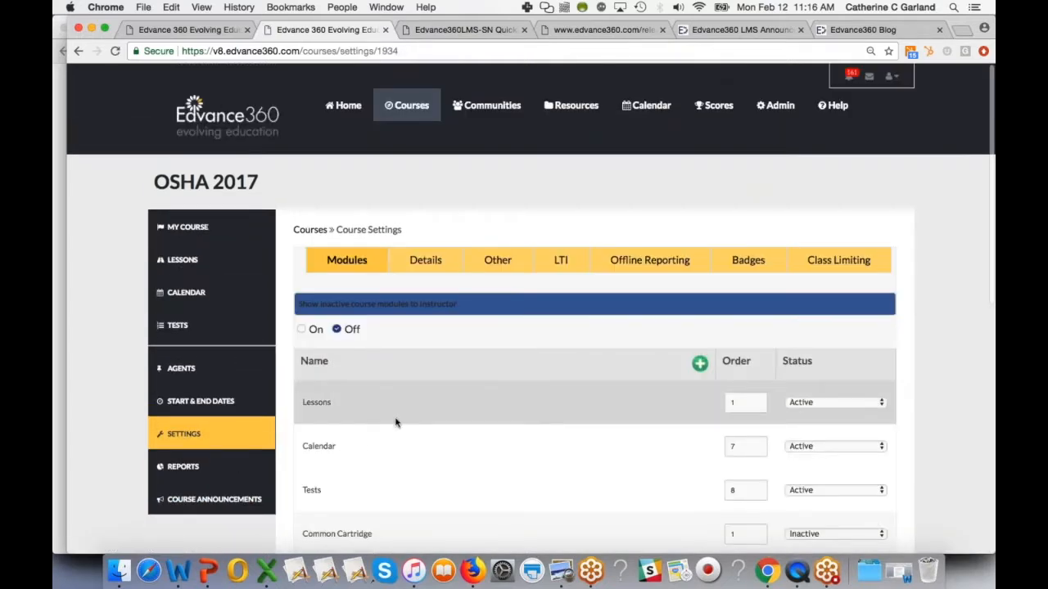
- Open the course's Other settings and review the Lessons options
{"action": "left_click", "coordinate": [497, 260]}
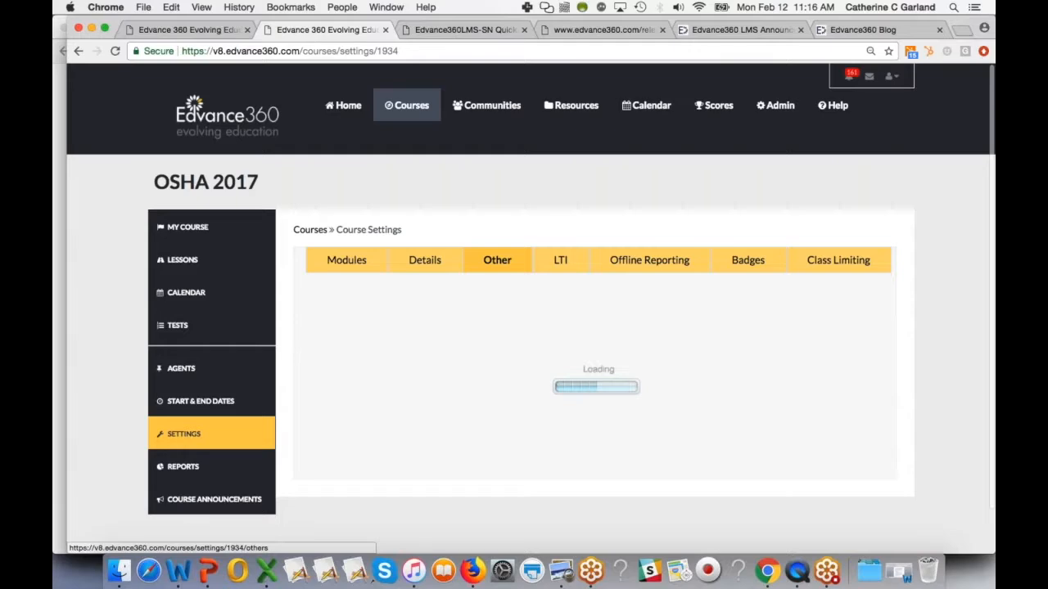
{"action": "scroll", "coordinate": [481, 467], "scroll_direction": "down", "scroll_amount": 10}
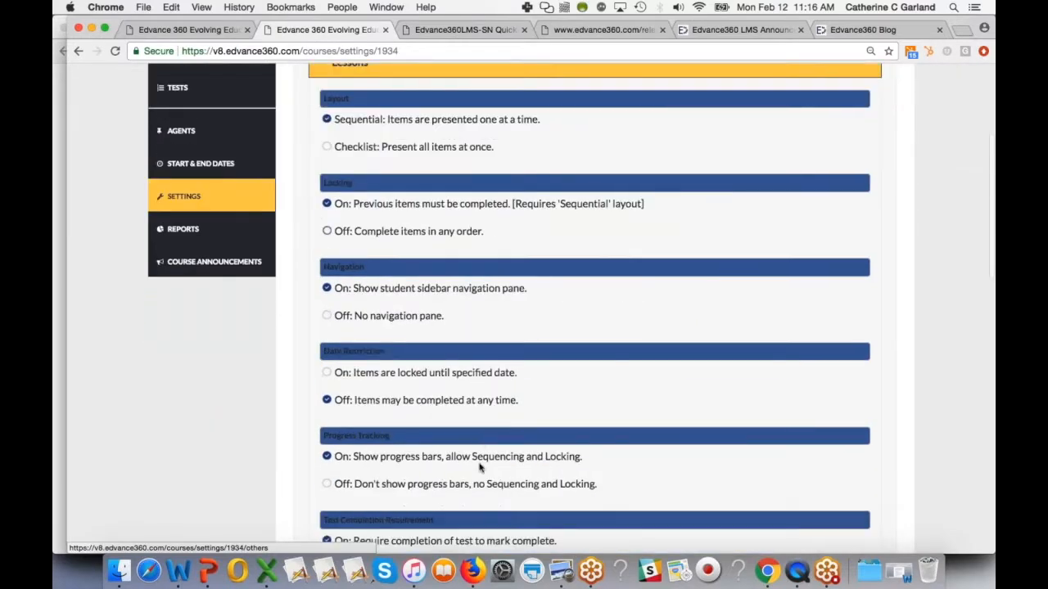
{"action": "scroll", "coordinate": [480, 466], "scroll_direction": "down", "scroll_amount": 8}
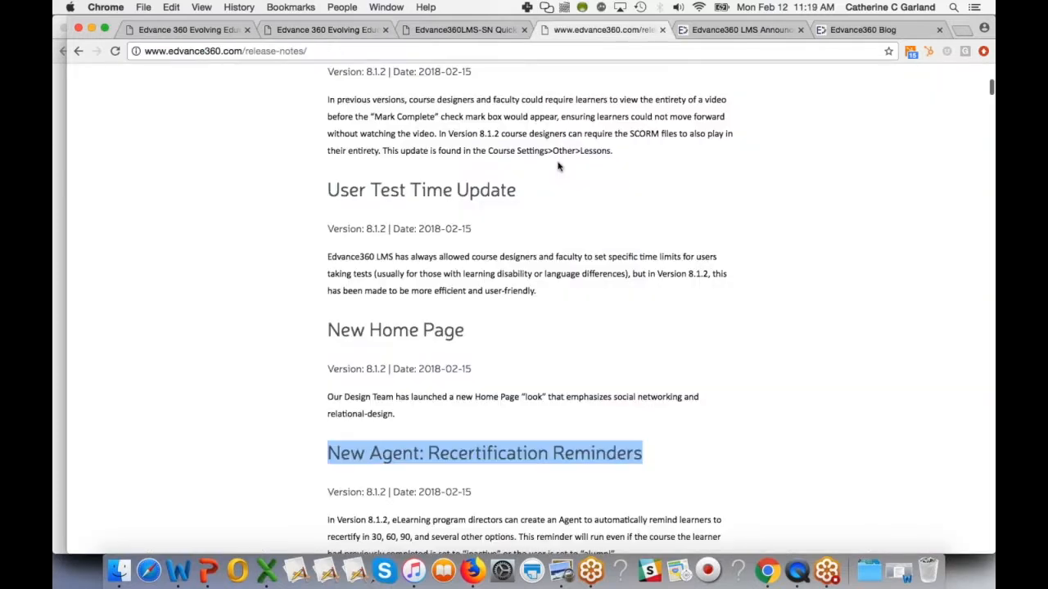
- Highlight the New Home Page and New Agent: Recertification Reminders headings in the release notes
{"action": "left_click_drag", "start_coordinate": [327, 337], "coordinate": [477, 336]}
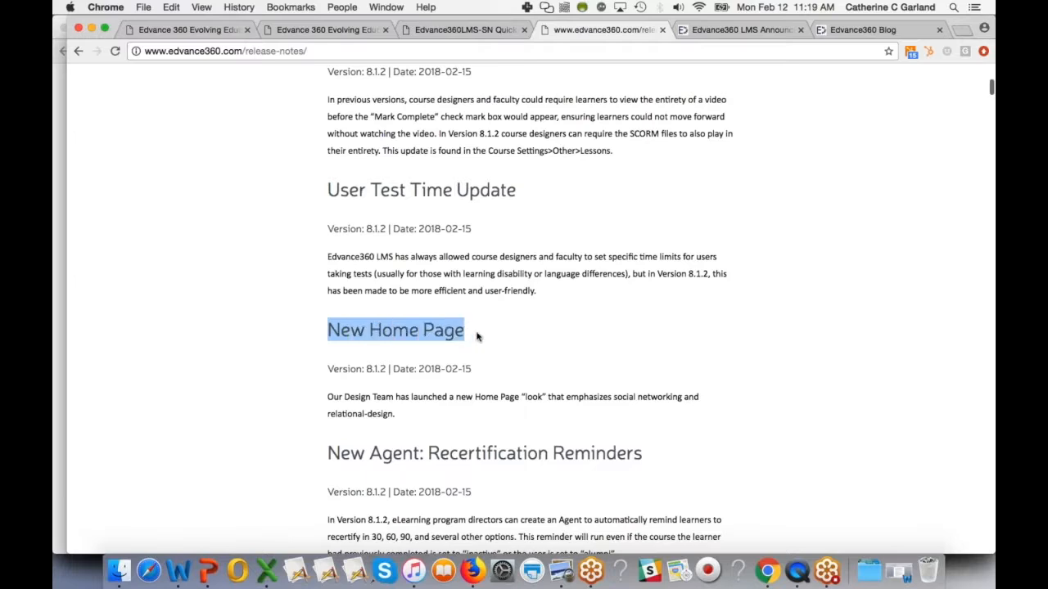
{"action": "scroll", "coordinate": [444, 405], "scroll_direction": "down", "scroll_amount": 2}
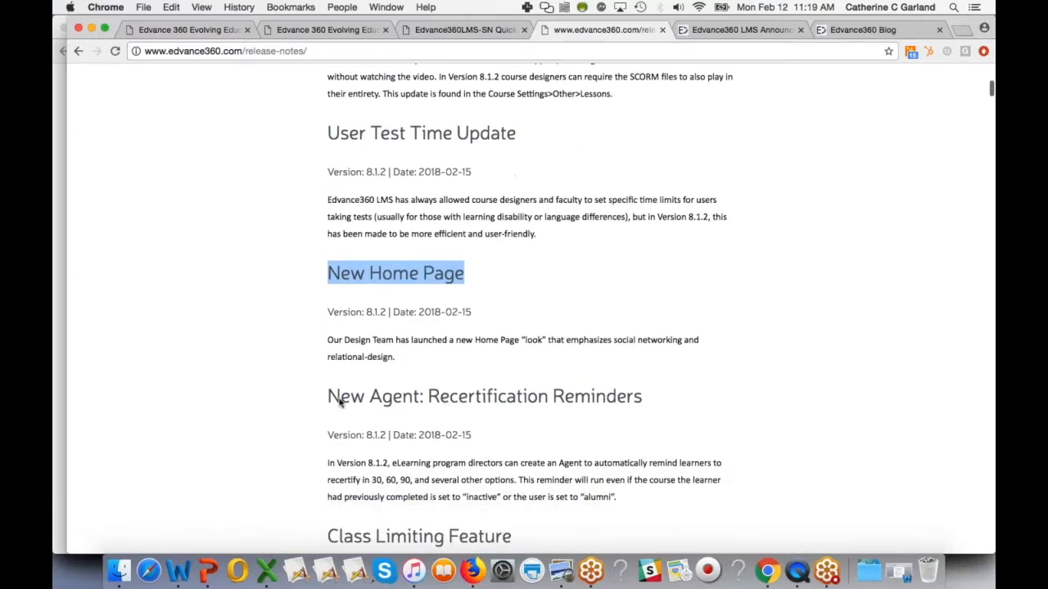
{"action": "left_click", "coordinate": [330, 401]}
{"action": "left_click_drag", "start_coordinate": [330, 401], "coordinate": [707, 401]}
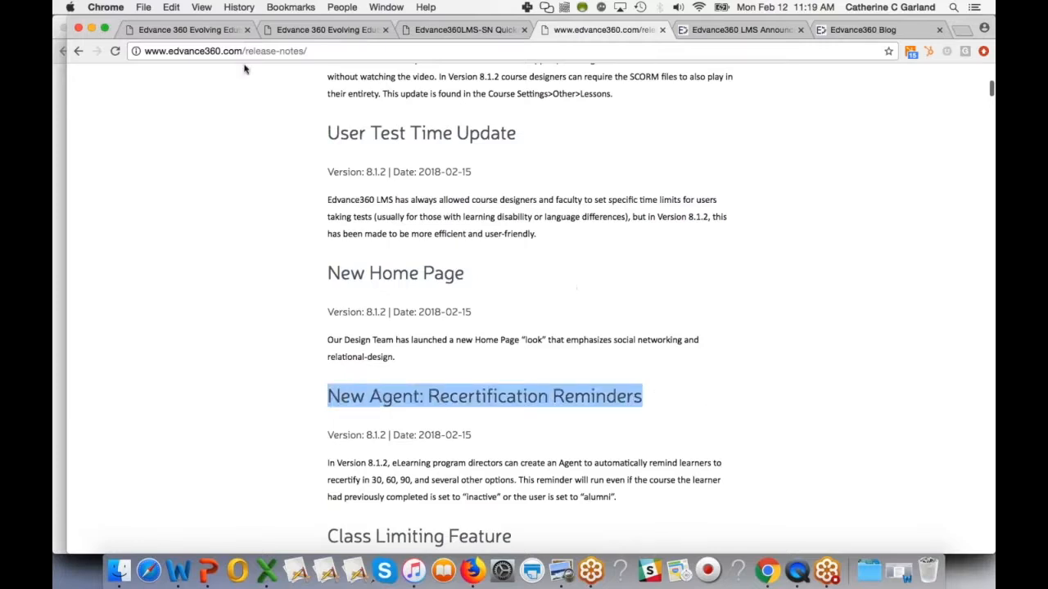
- Go to the OSHA 2017 course's Agents and start adding a new scheduled task
{"action": "left_click", "coordinate": [207, 29]}
{"action": "scroll", "coordinate": [524, 311], "scroll_direction": "up", "scroll_amount": 3}
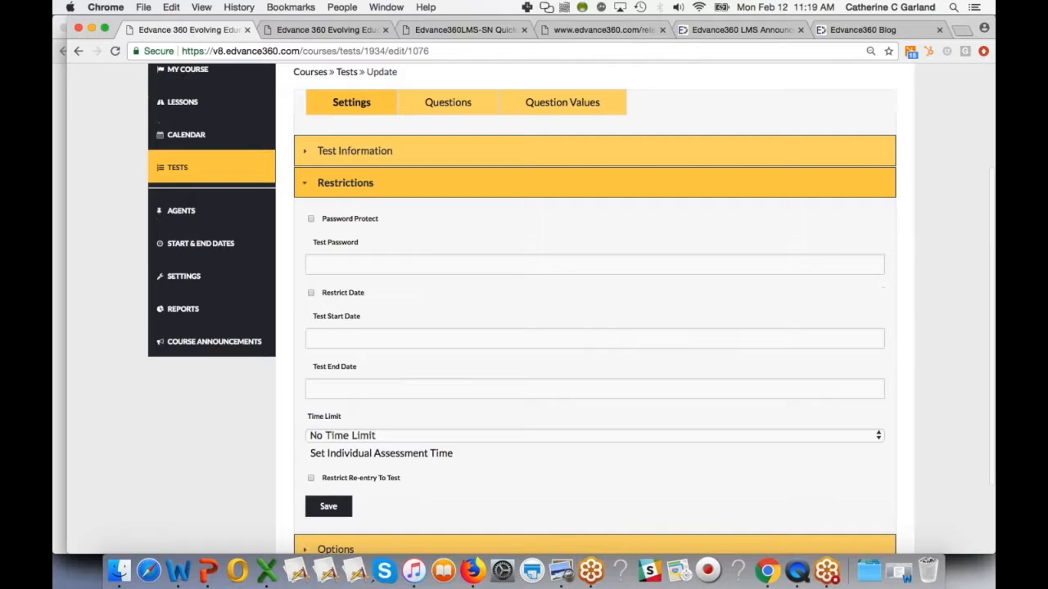
{"action": "left_click", "coordinate": [206, 218]}
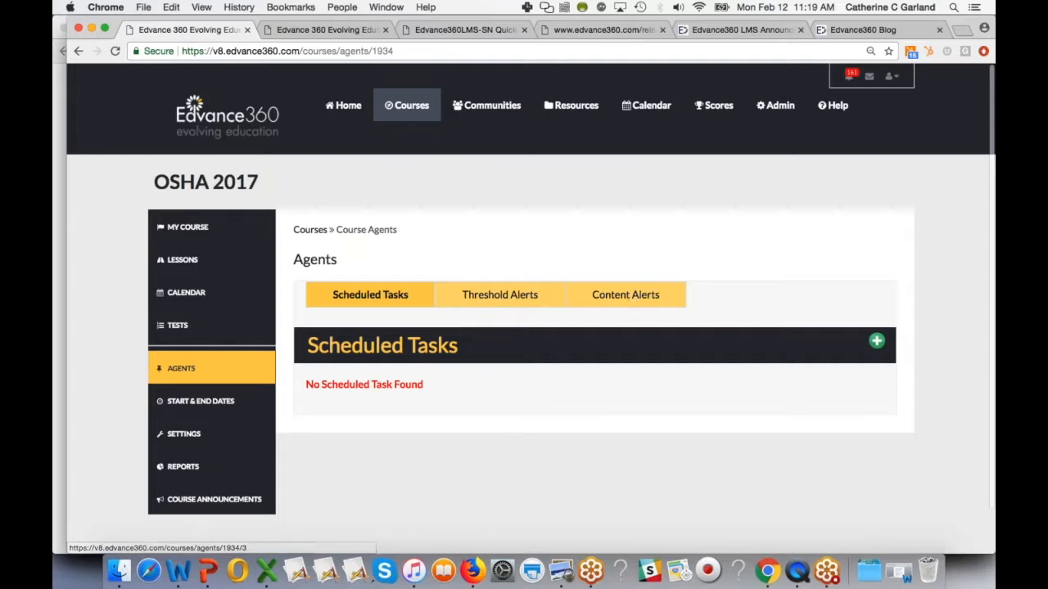
{"action": "left_click", "coordinate": [877, 342]}
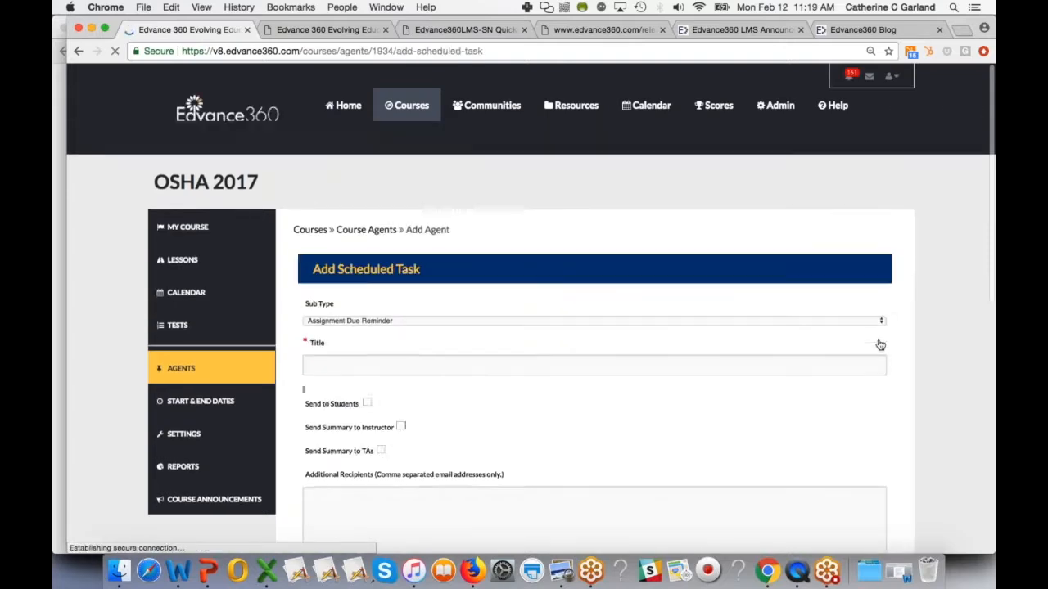
- Set the scheduled task's sub type to Recertification Reminder
{"action": "left_click", "coordinate": [437, 321]}
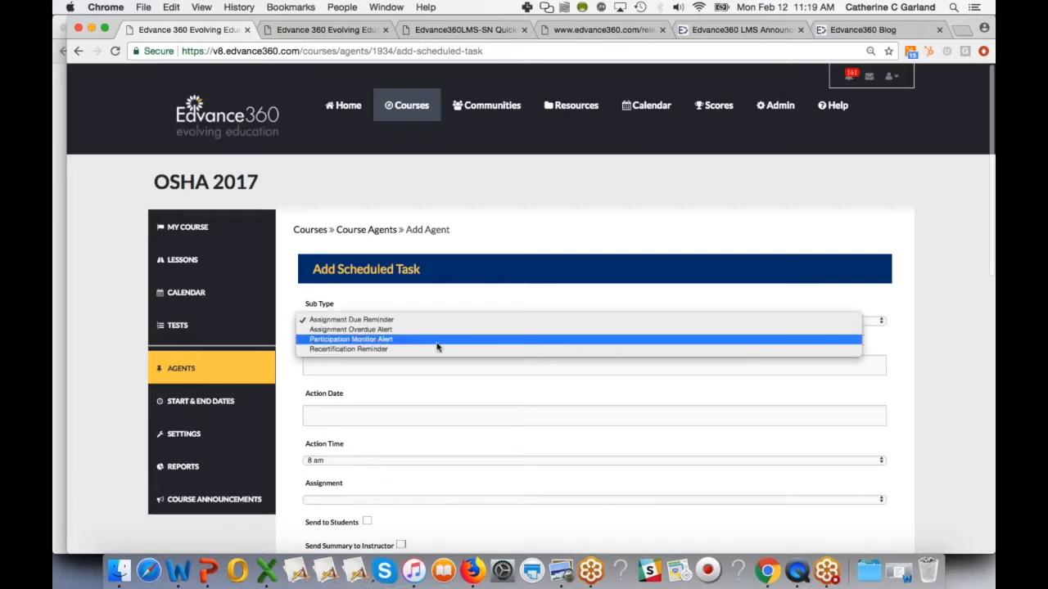
{"action": "left_click", "coordinate": [437, 350]}
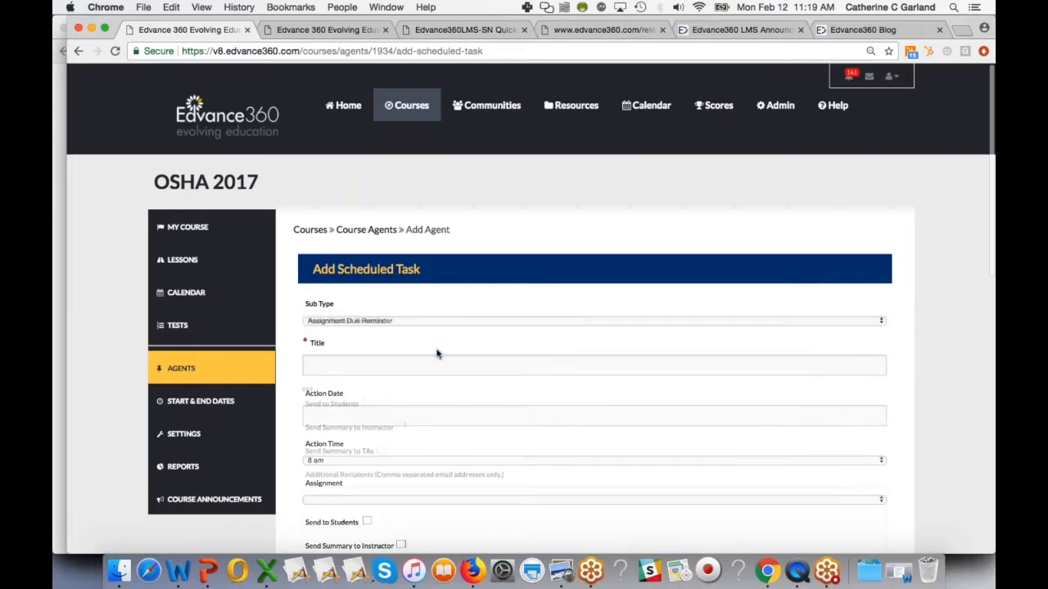
{"action": "left_click", "coordinate": [437, 360]}
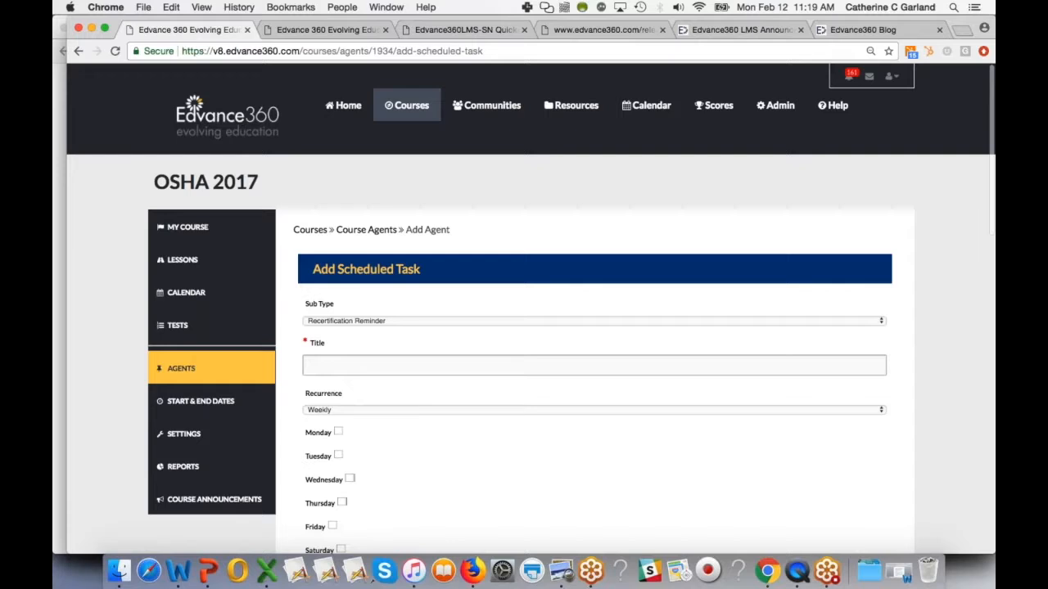
- Title the reminder "Recertification Due!"
{"action": "type", "text": "Cert"}
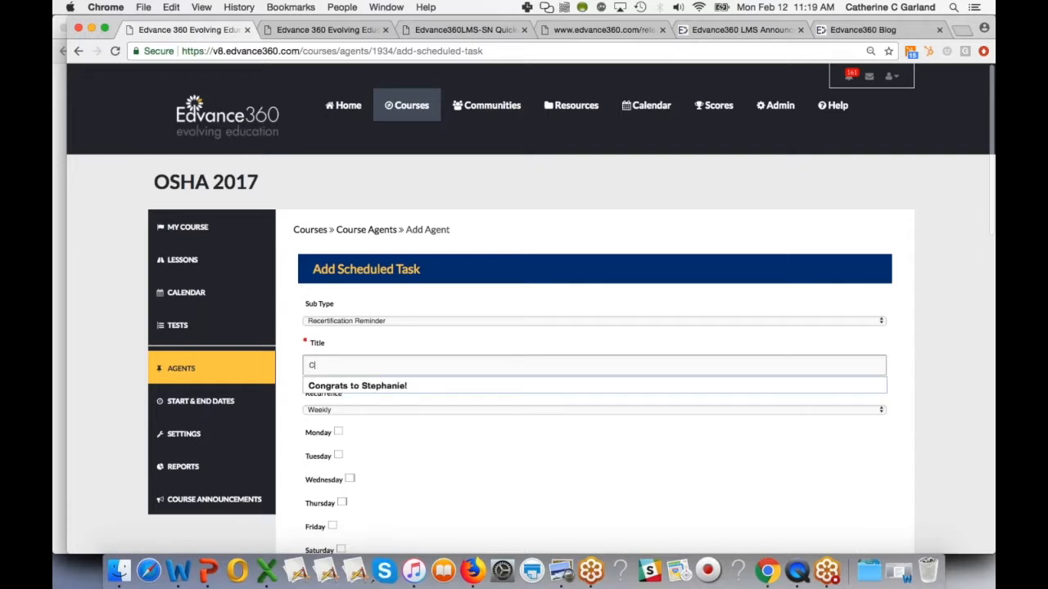
{"action": "key", "text": "BackSpace"}
{"action": "key", "text": "BackSpace"}
{"action": "key", "text": "BackSpace"}
{"action": "type", "text": "cer"}
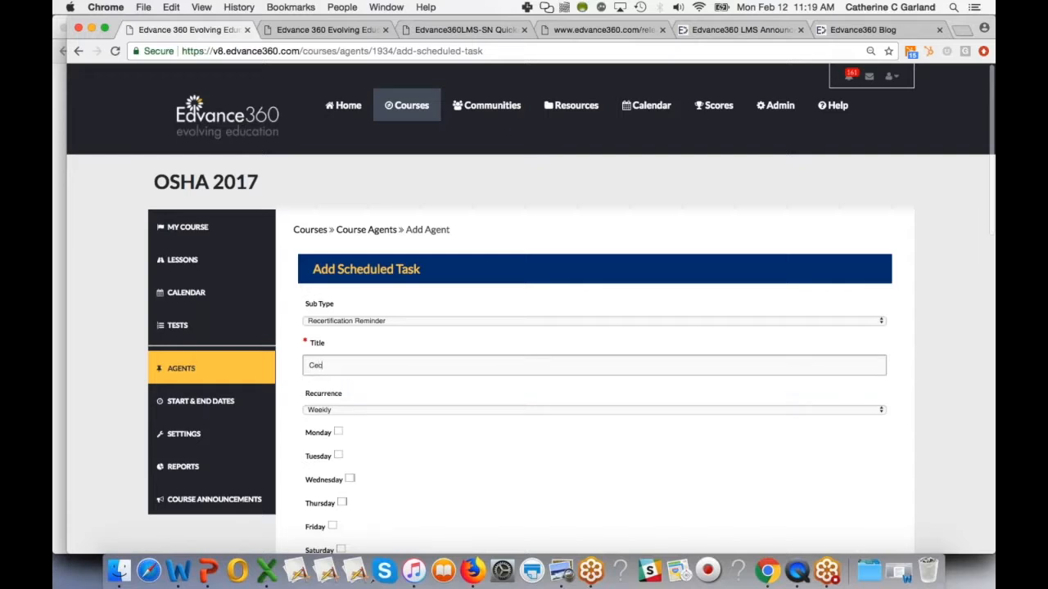
{"action": "type", "text": "tification Due!"}
{"action": "left_click", "coordinate": [314, 366]}
{"action": "key", "text": "BackSpace"}
{"action": "type", "text": "R"}
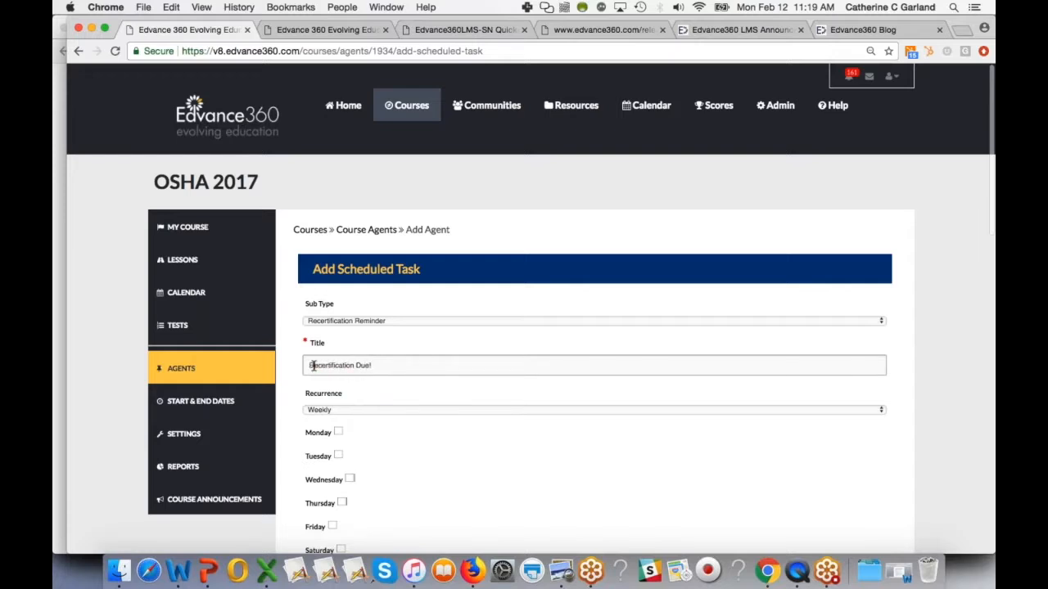
- Set the number of days after course completion to 300
{"action": "scroll", "coordinate": [376, 429], "scroll_direction": "down", "scroll_amount": 1}
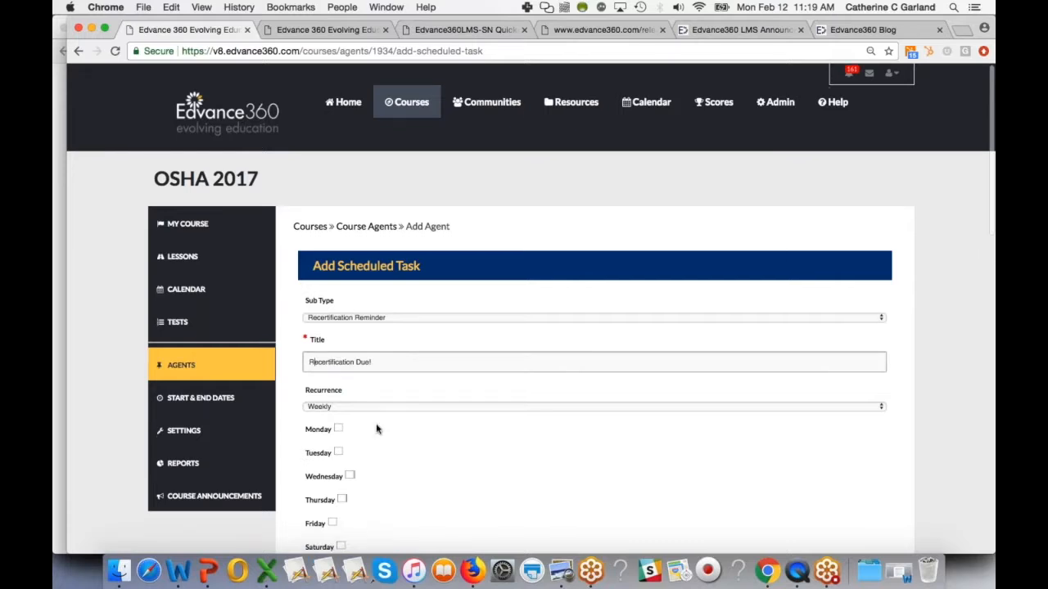
{"action": "scroll", "coordinate": [377, 429], "scroll_direction": "down", "scroll_amount": 3}
{"action": "scroll", "coordinate": [366, 461], "scroll_direction": "down", "scroll_amount": 3}
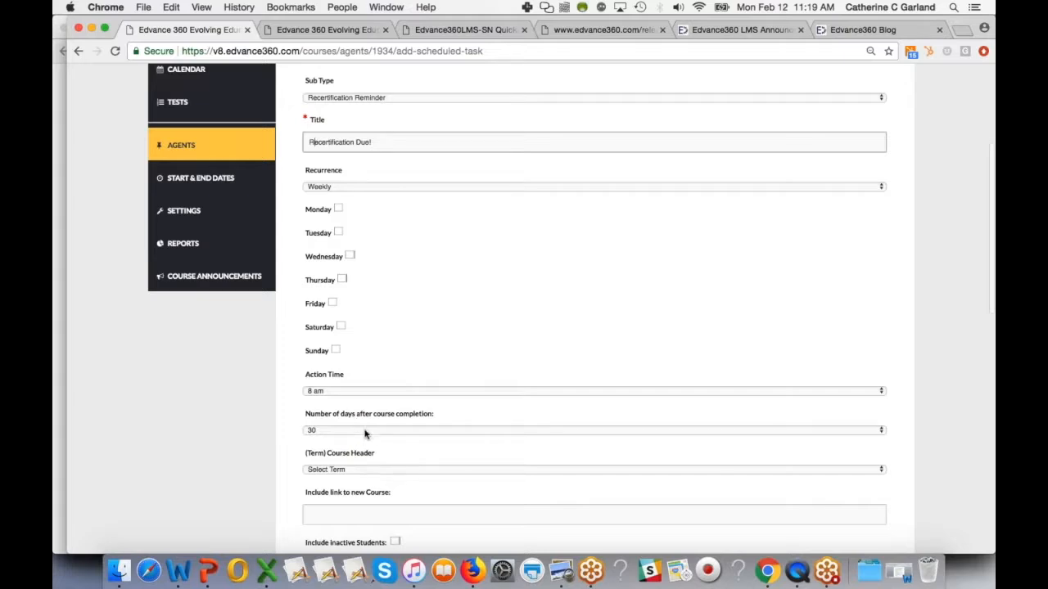
{"action": "left_click", "coordinate": [364, 433]}
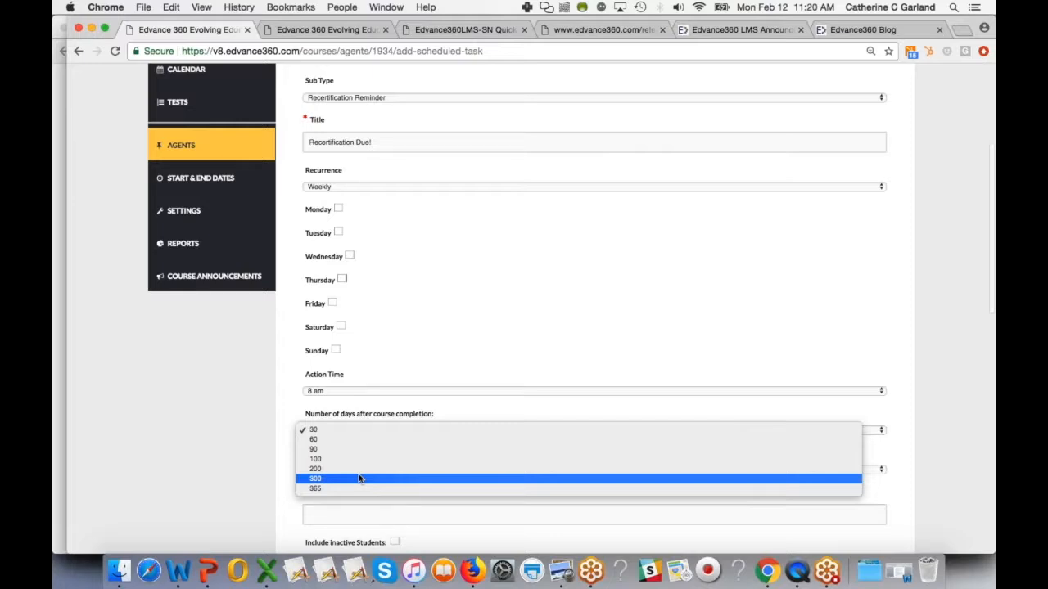
{"action": "left_click", "coordinate": [359, 477]}
- Review the course link, inactive students, send options and additional recipients fields of the reminder
{"action": "scroll", "coordinate": [278, 496], "scroll_direction": "down", "scroll_amount": 2}
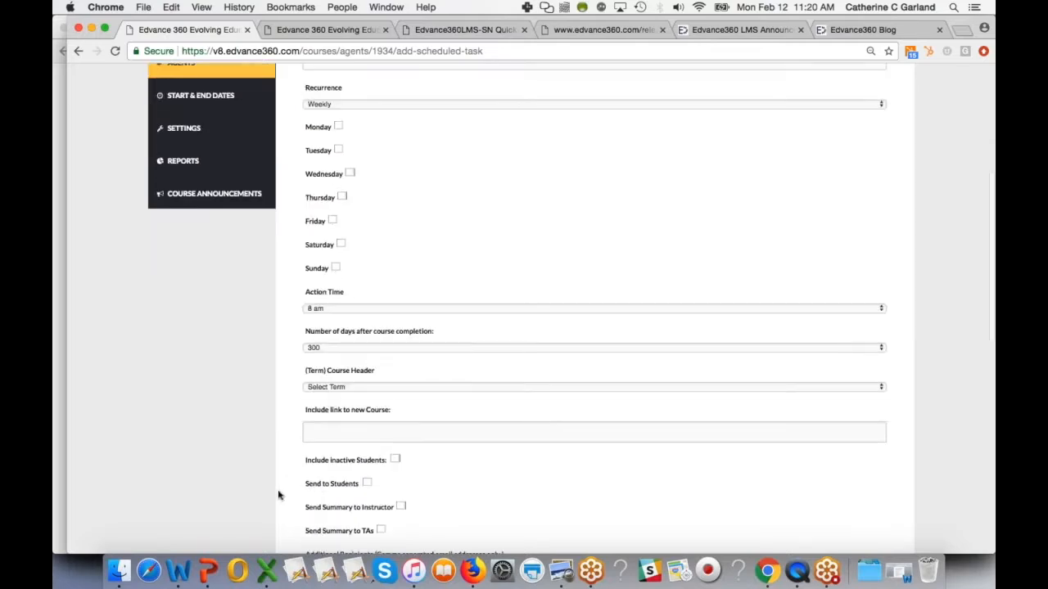
{"action": "scroll", "coordinate": [376, 414], "scroll_direction": "down", "scroll_amount": 2}
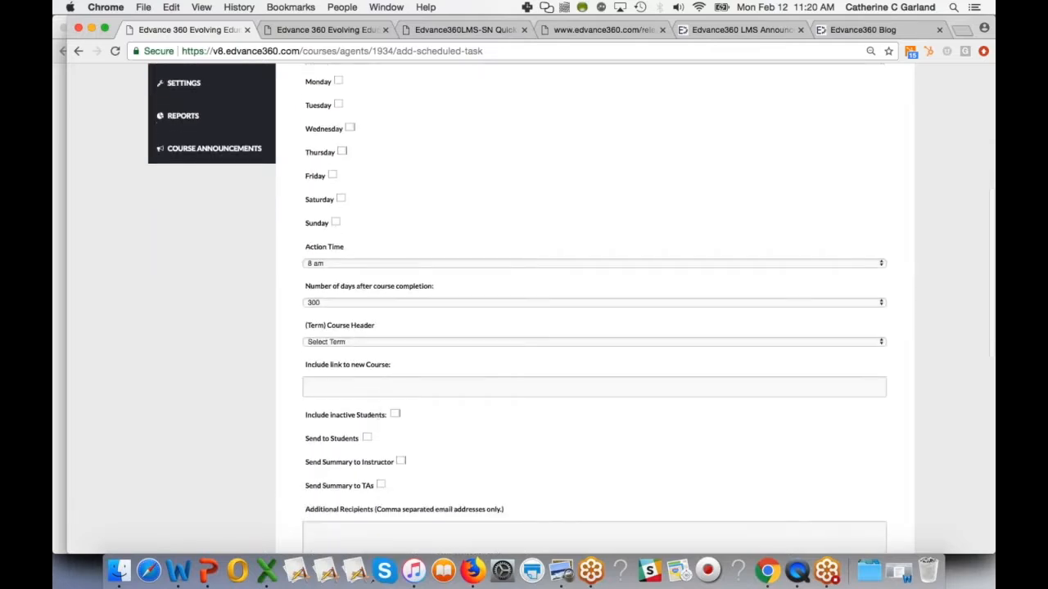
{"action": "left_click", "coordinate": [372, 386]}
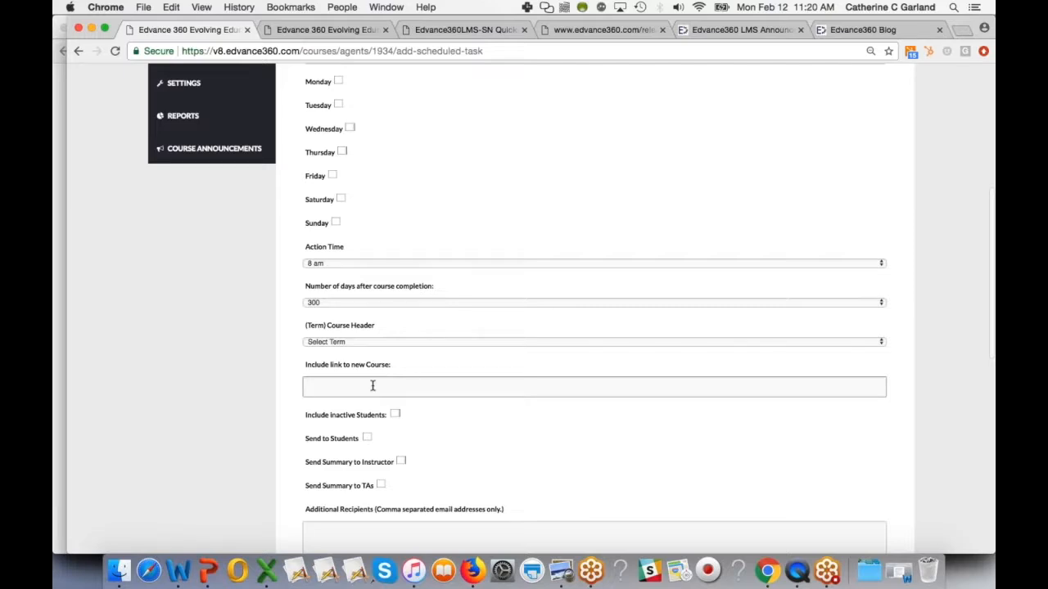
{"action": "left_click", "coordinate": [395, 415]}
{"action": "scroll", "coordinate": [382, 485], "scroll_direction": "down", "scroll_amount": 3}
{"action": "left_click", "coordinate": [400, 443]}
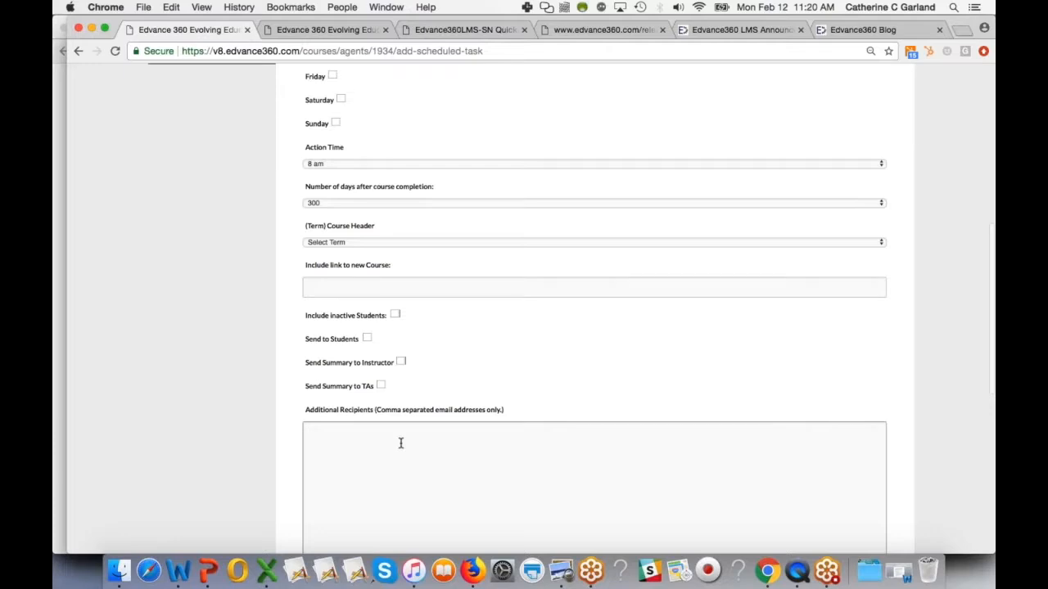
- Set the reminder's subject to "Get Busy!"
{"action": "scroll", "coordinate": [400, 443], "scroll_direction": "down", "scroll_amount": 5}
{"action": "left_click", "coordinate": [378, 382]}
{"action": "type", "text": "Get Busy!"}
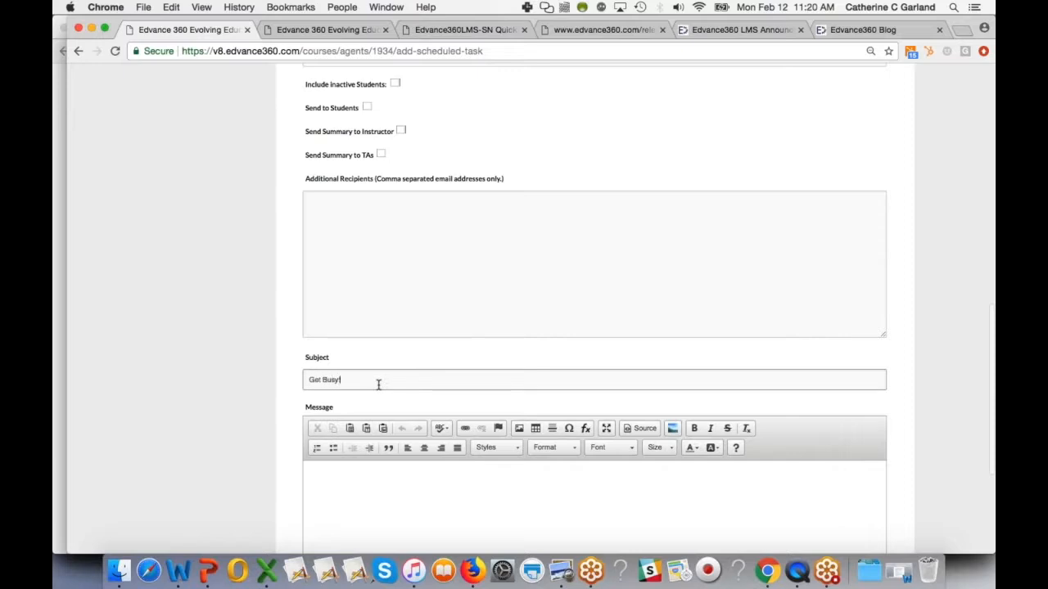
- Write the reminder message "It's time!"
{"action": "left_click", "coordinate": [372, 489]}
{"action": "type", "text": "It's timw!"}
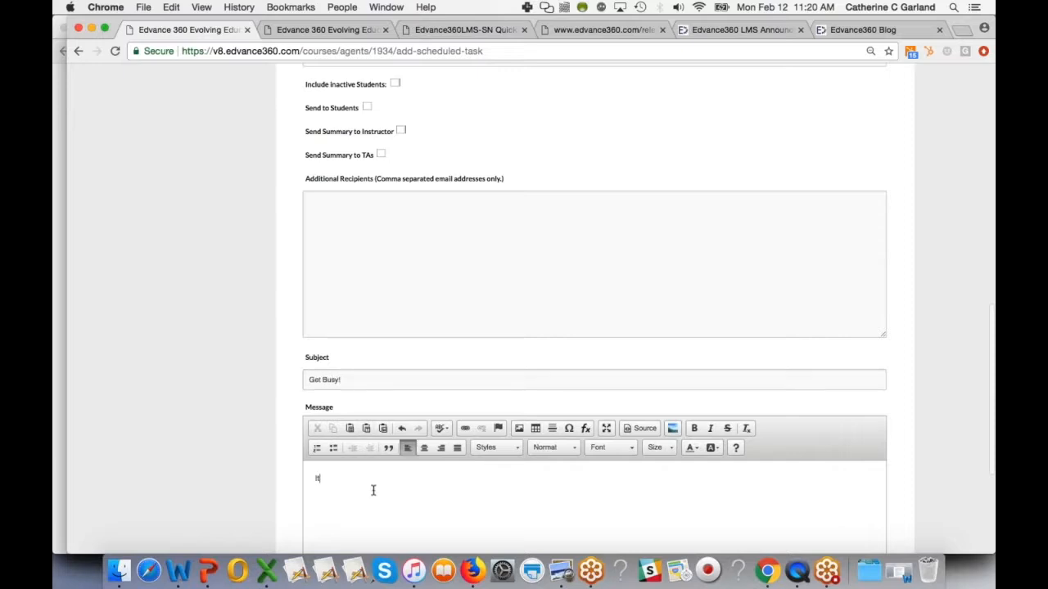
{"action": "key", "text": "BackSpace"}
{"action": "key", "text": "BackSpace"}
{"action": "type", "text": "e!"}
{"action": "key", "text": "BackSpace"}
{"action": "key", "text": "BackSpace"}
{"action": "type", "text": "e!"}
{"action": "scroll", "coordinate": [357, 511], "scroll_direction": "down", "scroll_amount": 5}
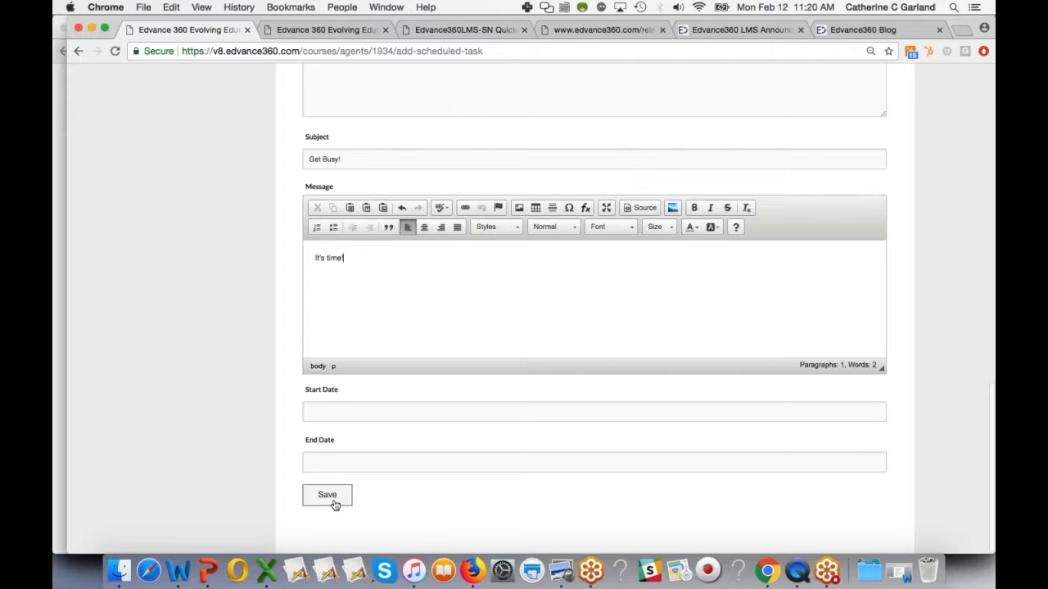
- Close the Quickstart Guides tab and highlight the Class Limiting Feature heading in the release notes
{"action": "left_click", "coordinate": [475, 31]}
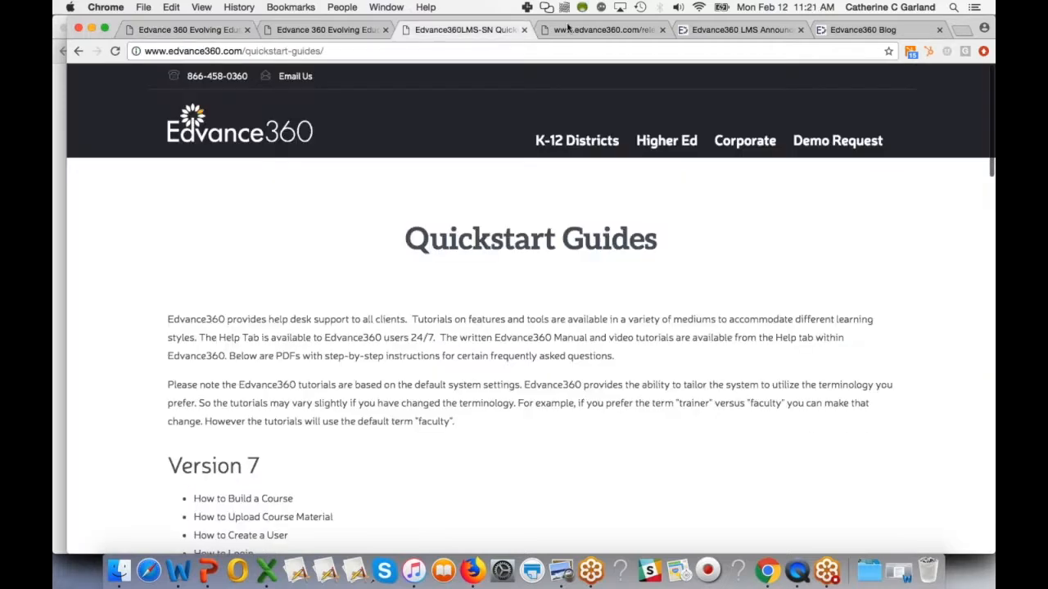
{"action": "left_click", "coordinate": [525, 30]}
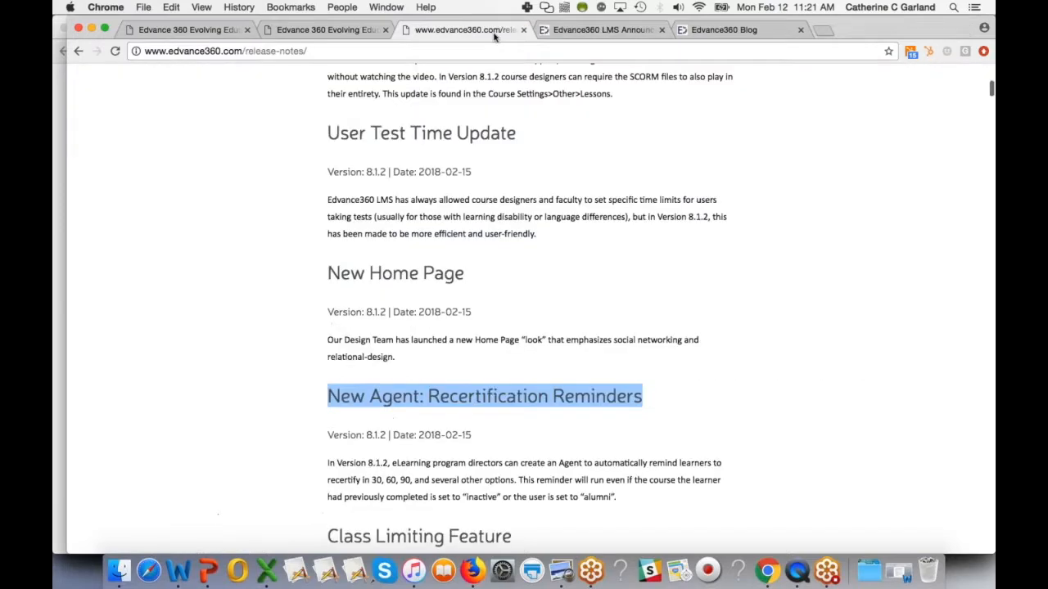
{"action": "scroll", "coordinate": [471, 407], "scroll_direction": "down", "scroll_amount": 3}
{"action": "scroll", "coordinate": [393, 458], "scroll_direction": "down", "scroll_amount": 4}
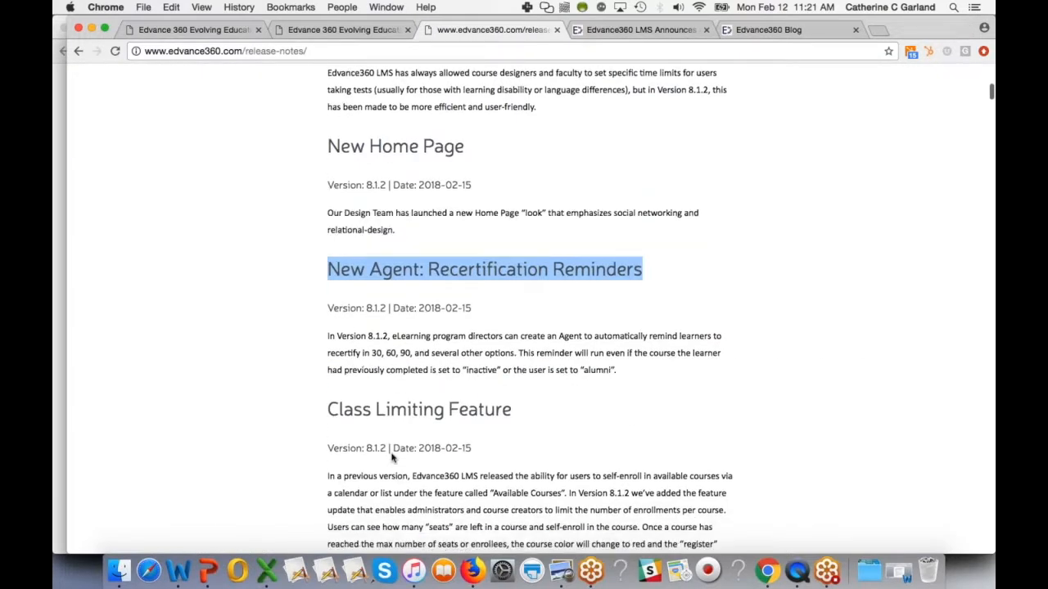
{"action": "scroll", "coordinate": [392, 459], "scroll_direction": "down", "scroll_amount": 1}
{"action": "left_click_drag", "start_coordinate": [330, 262], "coordinate": [524, 260]}
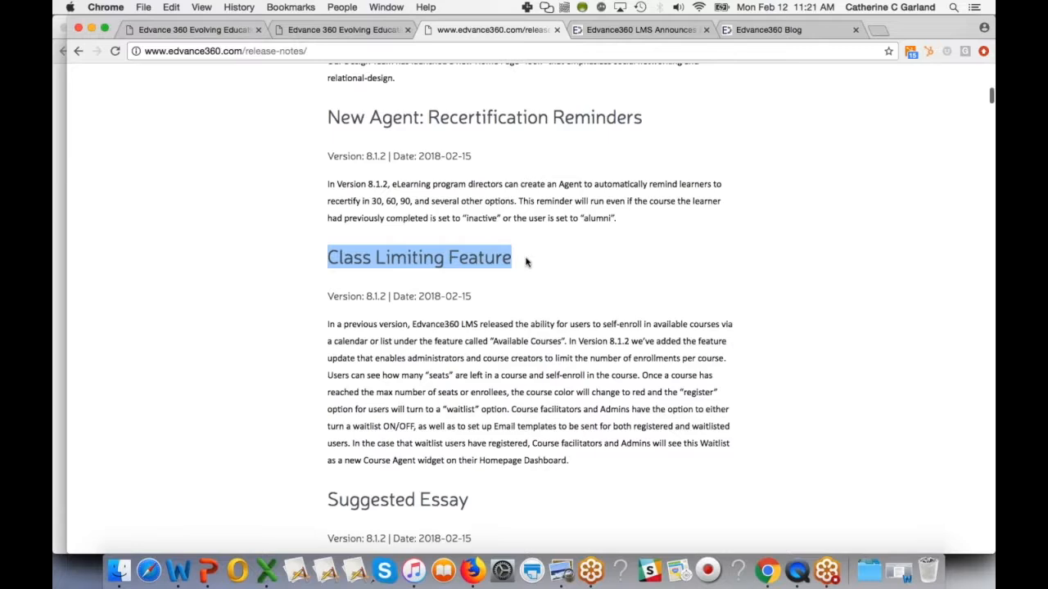
- Highlight the Suggested Essay heading in the release notes
{"action": "scroll", "coordinate": [508, 375], "scroll_direction": "down", "scroll_amount": 3}
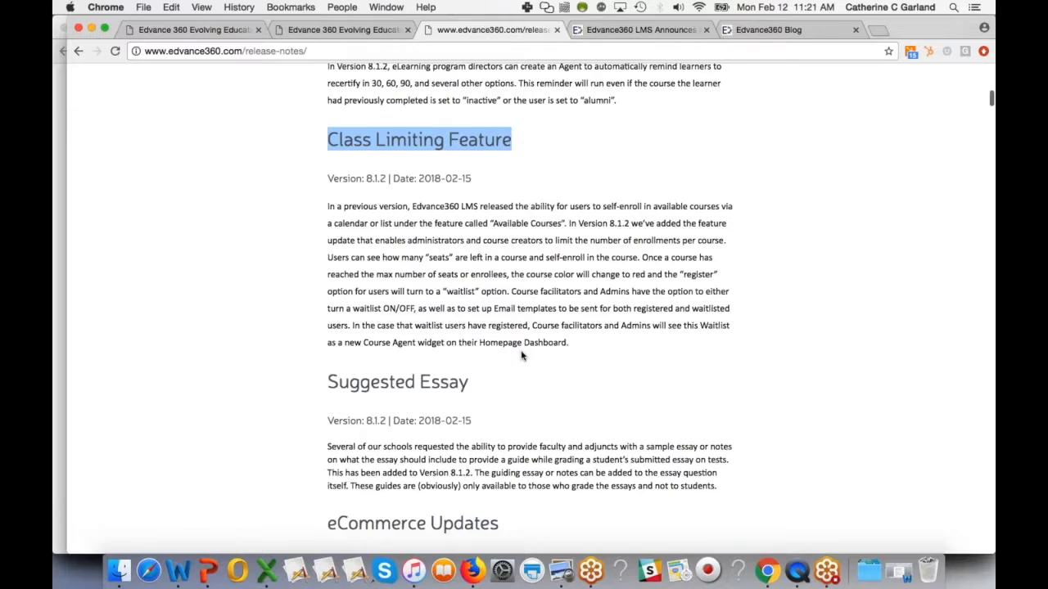
{"action": "scroll", "coordinate": [521, 355], "scroll_direction": "down", "scroll_amount": 2}
{"action": "left_click_drag", "start_coordinate": [328, 311], "coordinate": [478, 316]}
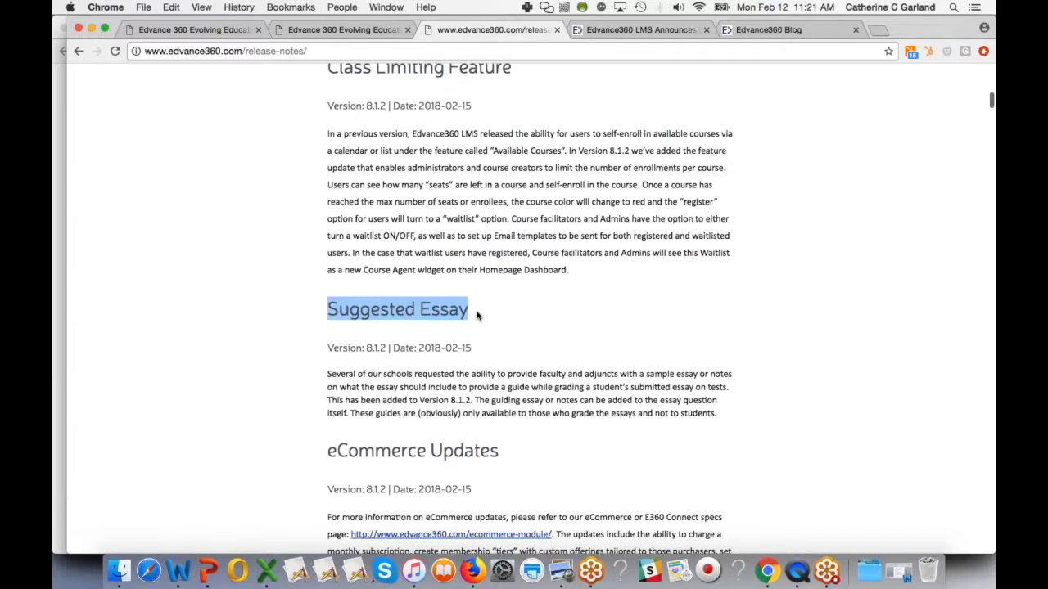
- Open the Questions repository under Resources in the LMS tab
{"action": "left_click", "coordinate": [193, 29]}
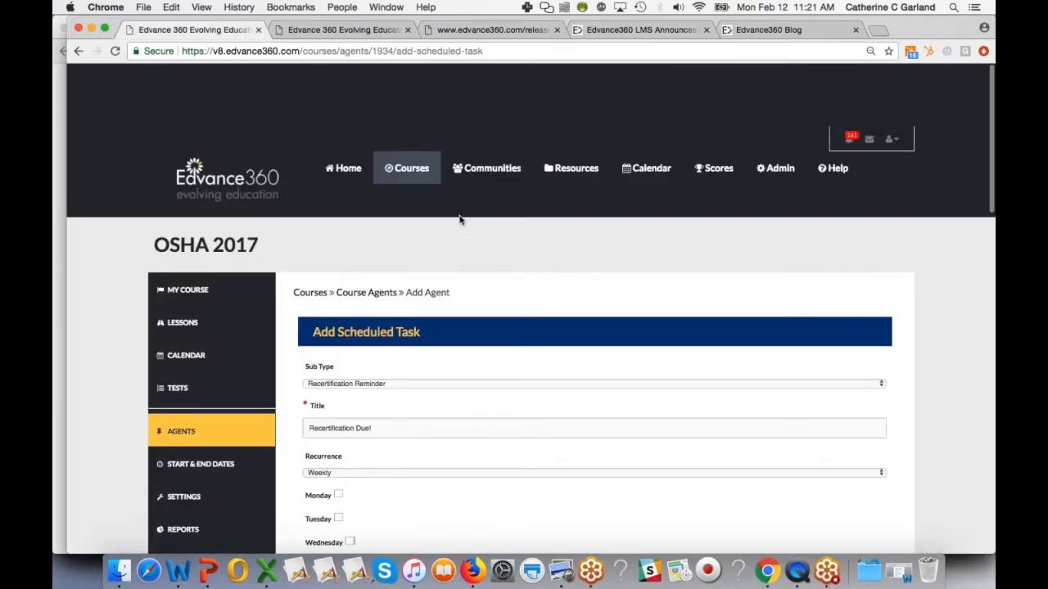
{"action": "scroll", "coordinate": [459, 220], "scroll_direction": "down", "scroll_amount": 1}
{"action": "left_click", "coordinate": [580, 107]}
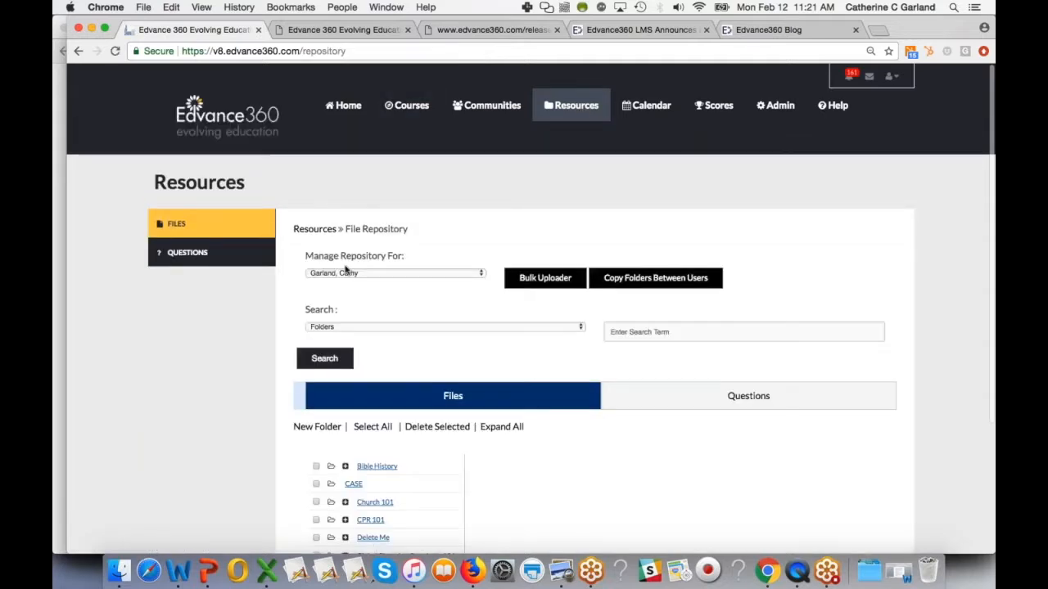
{"action": "left_click", "coordinate": [233, 261]}
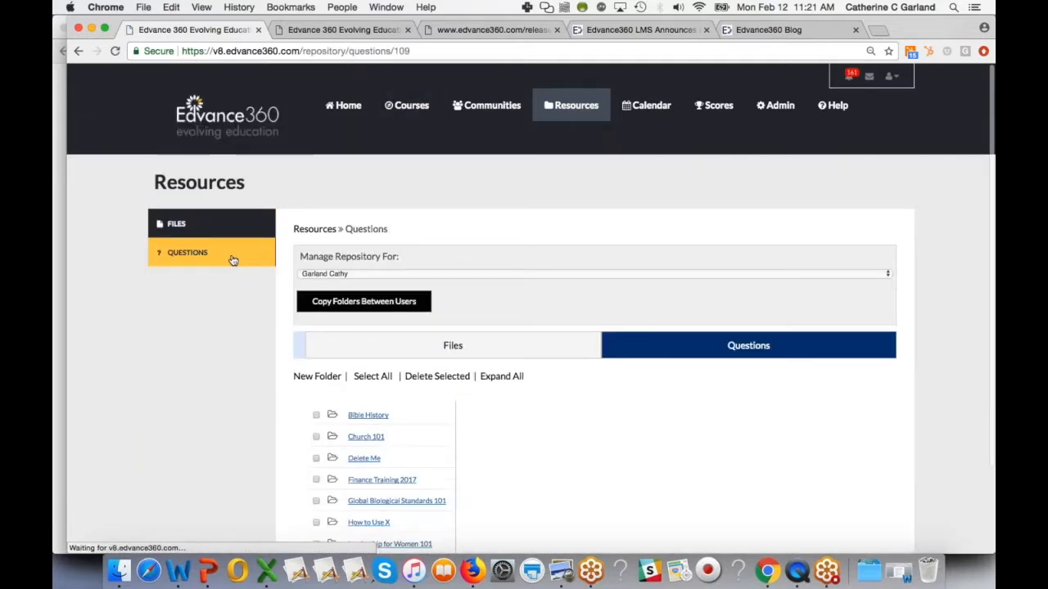
{"action": "left_click", "coordinate": [311, 378]}
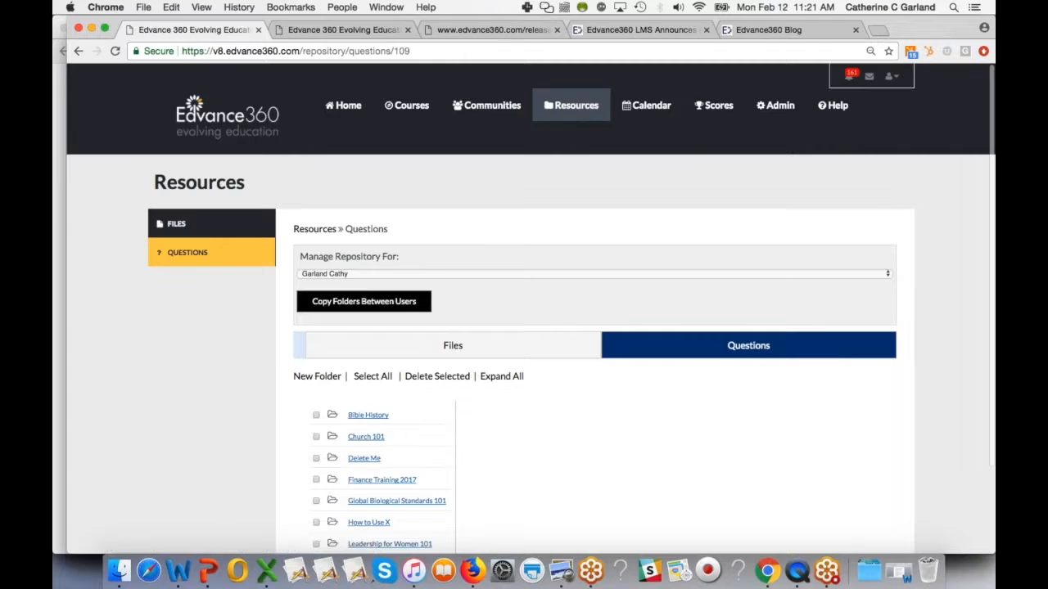
- Start a new Essay question in the Delete Me question folder
{"action": "left_click", "coordinate": [364, 459]}
{"action": "scroll", "coordinate": [672, 409], "scroll_direction": "down", "scroll_amount": 3}
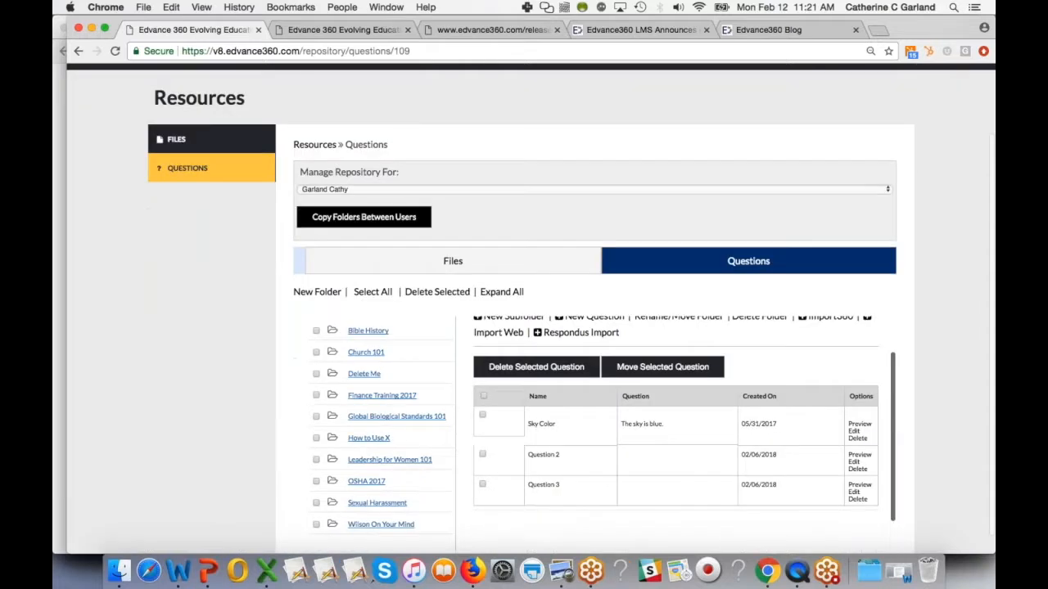
{"action": "scroll", "coordinate": [624, 330], "scroll_direction": "up", "scroll_amount": 2}
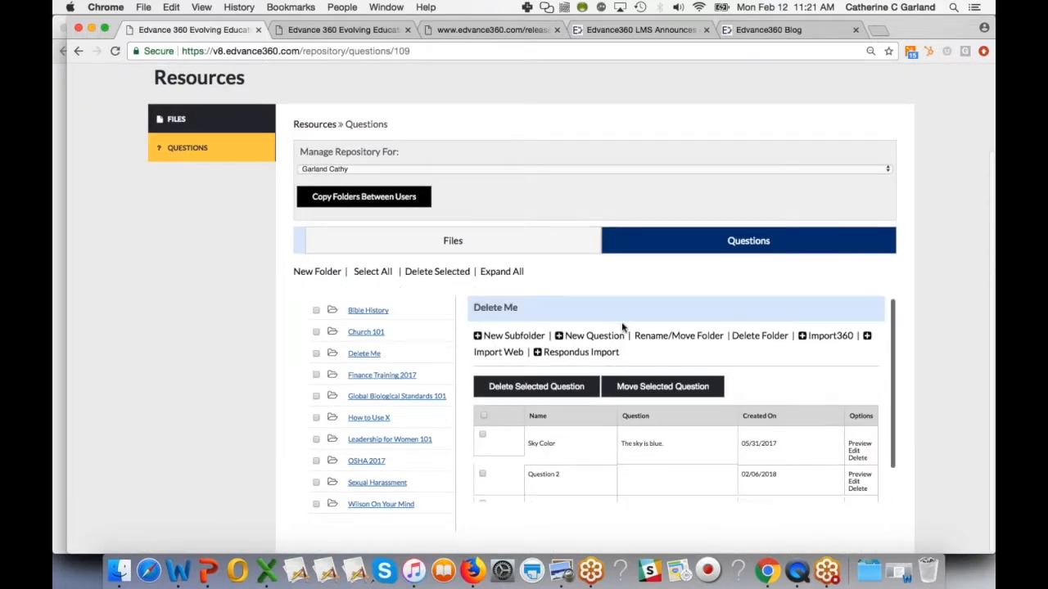
{"action": "left_click", "coordinate": [591, 338]}
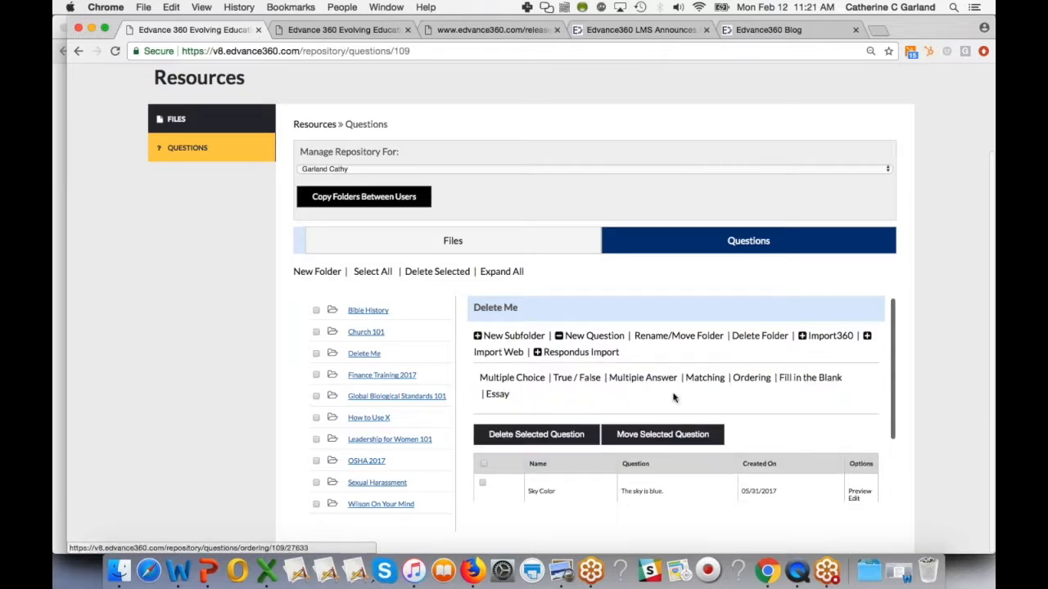
{"action": "left_click", "coordinate": [498, 394]}
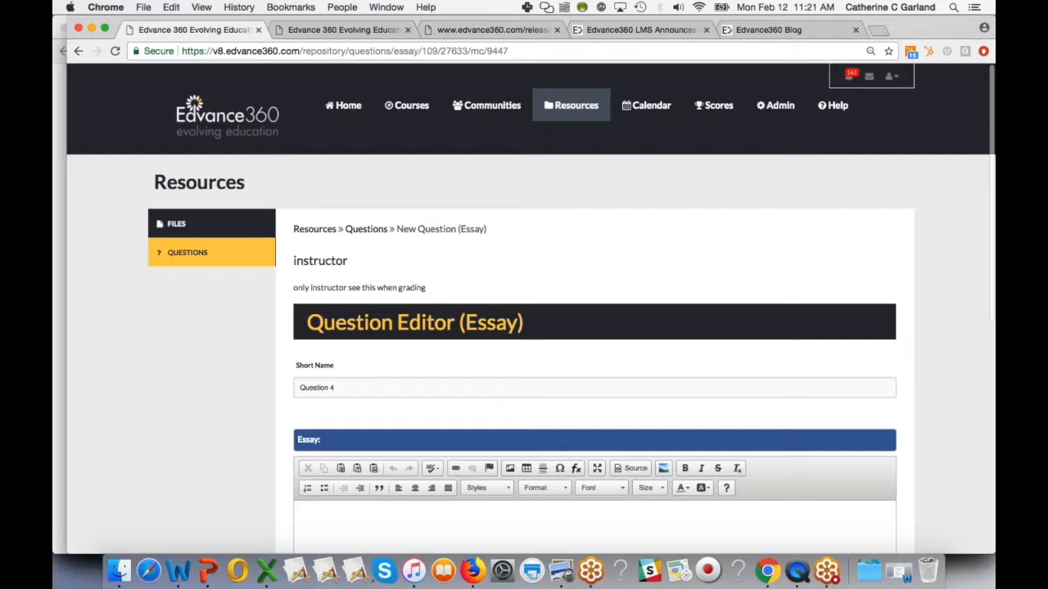
- Enter "Example" as the Suggested Essay/Response for the new essay question
{"action": "scroll", "coordinate": [503, 401], "scroll_direction": "down", "scroll_amount": 2}
{"action": "left_click", "coordinate": [354, 321]}
{"action": "left_click_drag", "start_coordinate": [353, 322], "coordinate": [267, 325]}
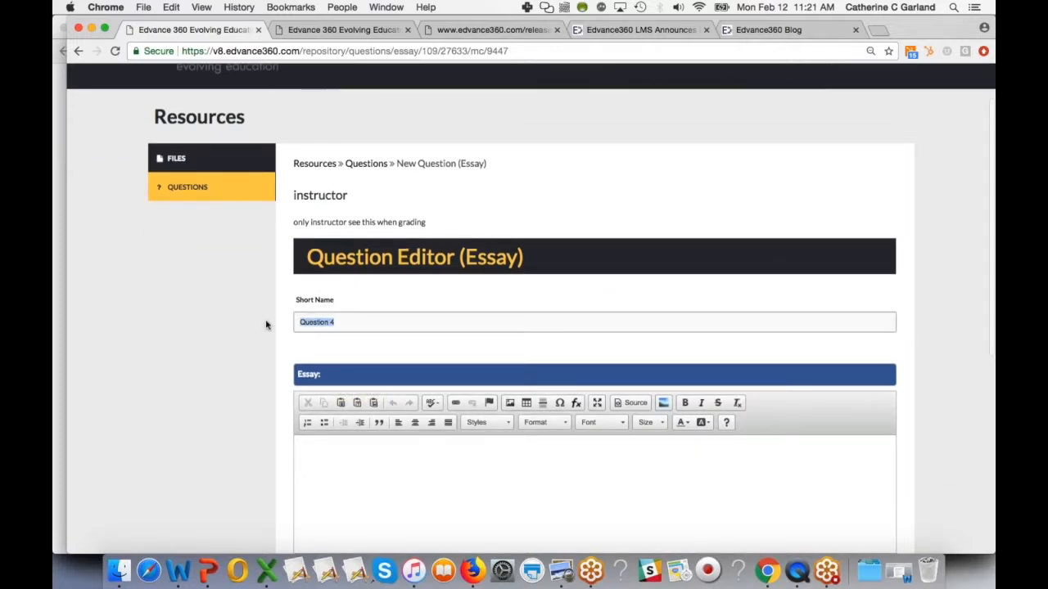
{"action": "scroll", "coordinate": [278, 431], "scroll_direction": "down", "scroll_amount": 5}
{"action": "left_click", "coordinate": [388, 300]}
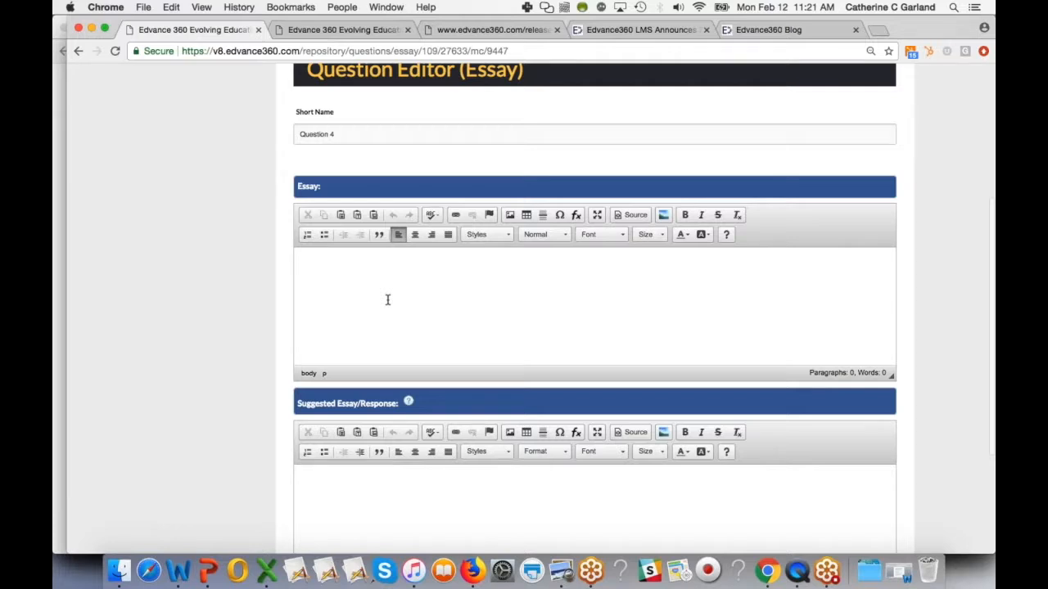
{"action": "scroll", "coordinate": [388, 300], "scroll_direction": "down", "scroll_amount": 4}
{"action": "left_click", "coordinate": [359, 382]}
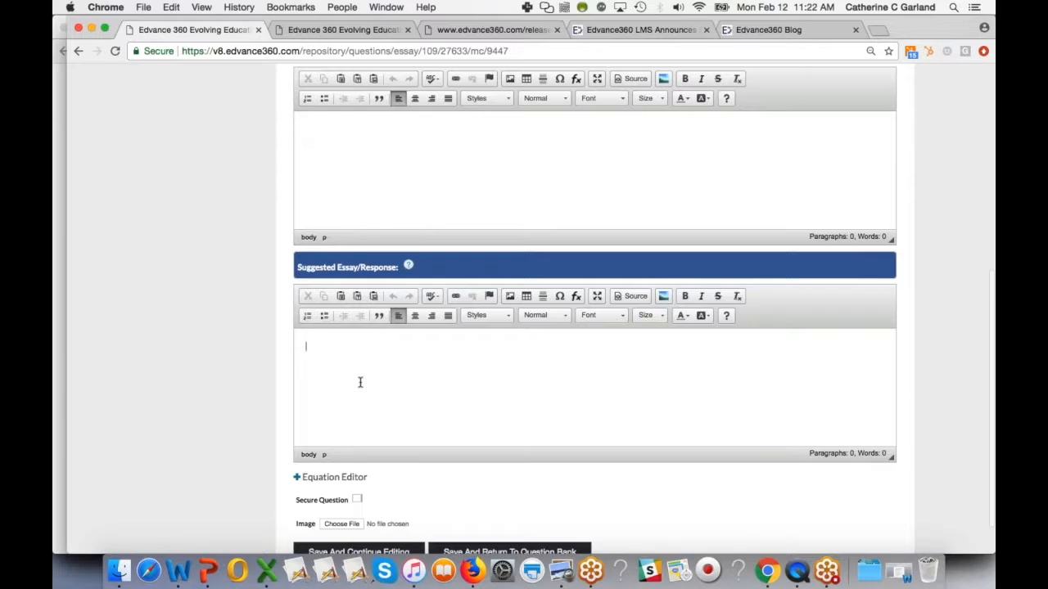
{"action": "mouse_move", "coordinate": [409, 267]}
{"action": "type", "text": "Example"}
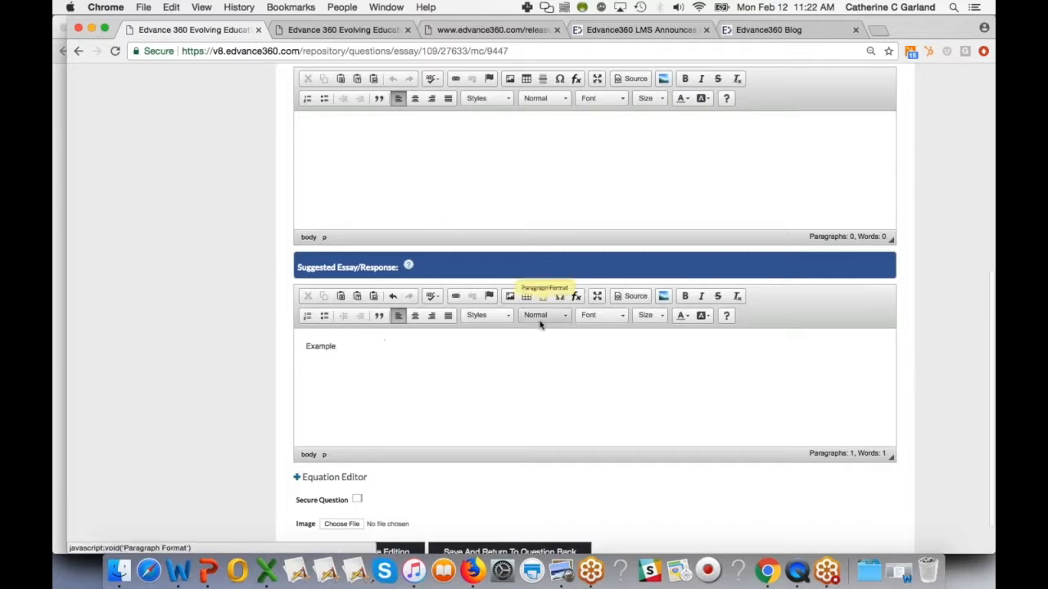
- Highlight the eCommerce Updates heading and the phrase "membership tiers" in the release notes
{"action": "left_click", "coordinate": [512, 30]}
{"action": "scroll", "coordinate": [489, 372], "scroll_direction": "down", "scroll_amount": 2}
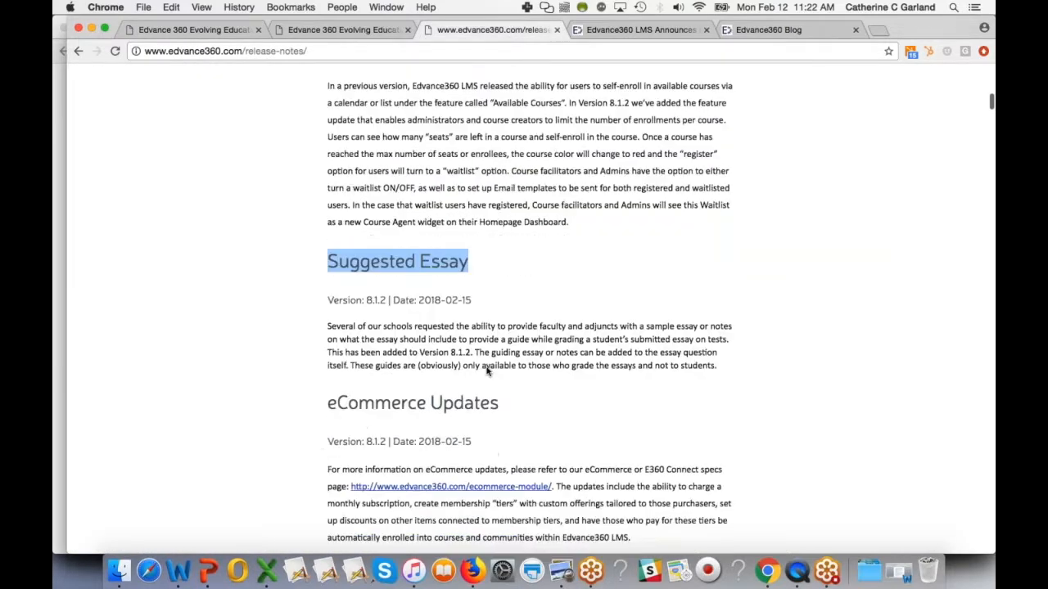
{"action": "left_click_drag", "start_coordinate": [328, 374], "coordinate": [513, 375]}
{"action": "scroll", "coordinate": [514, 375], "scroll_direction": "down", "scroll_amount": 3}
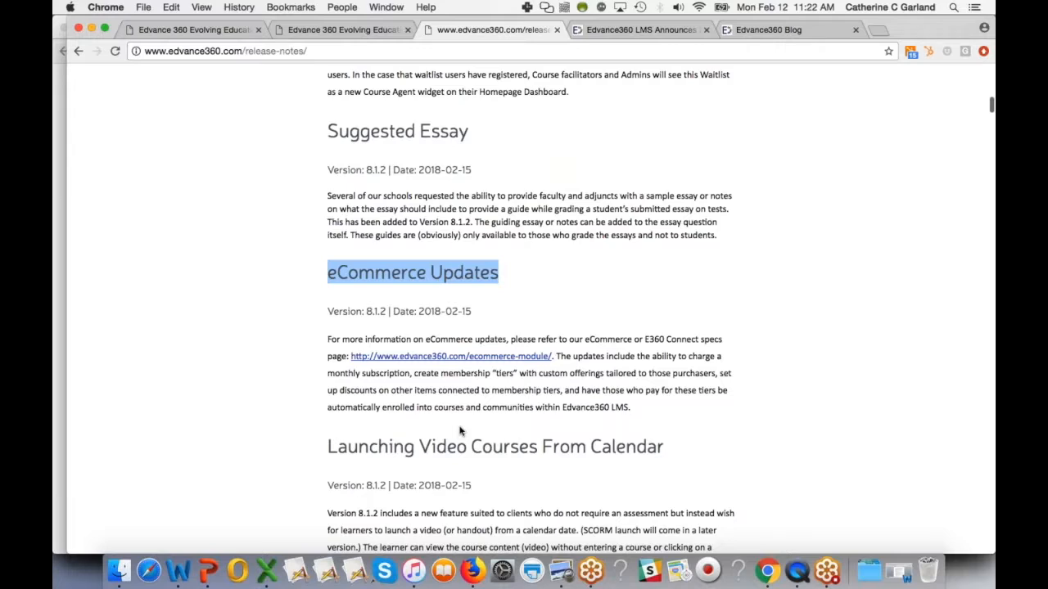
{"action": "left_click_drag", "start_coordinate": [561, 393], "coordinate": [491, 394]}
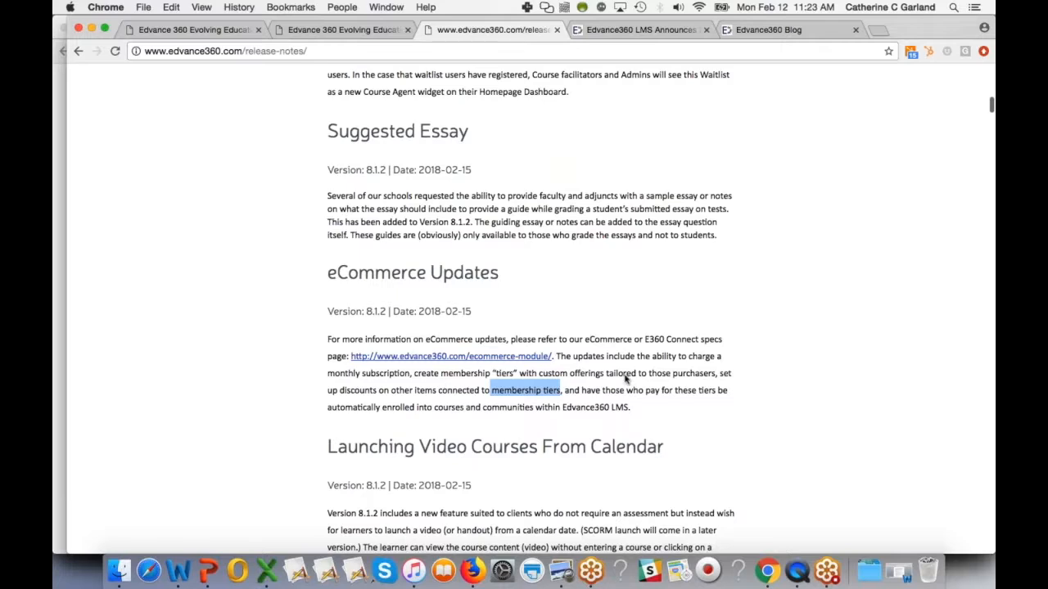
- Highlight key words such as "subscription" and "tiers" in the eCommerce Updates paragraph
{"action": "left_click", "coordinate": [383, 376]}
{"action": "double_click", "coordinate": [383, 377]}
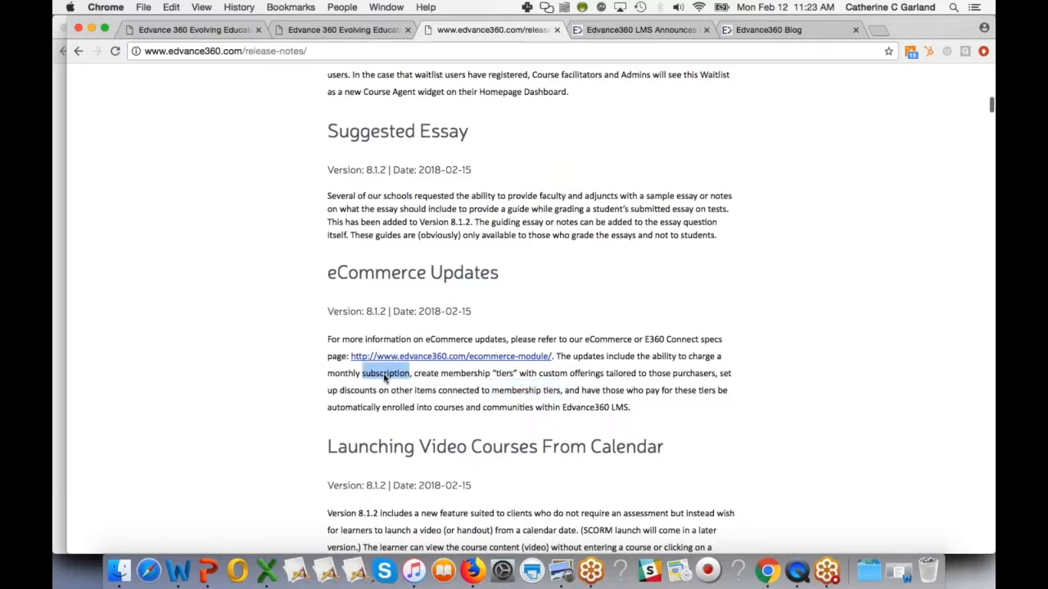
{"action": "double_click", "coordinate": [503, 375]}
{"action": "double_click", "coordinate": [652, 391]}
{"action": "double_click", "coordinate": [401, 407]}
{"action": "double_click", "coordinate": [448, 410]}
{"action": "double_click", "coordinate": [502, 409]}
- Highlight the Launching Video Courses From Calendar heading in the release notes
{"action": "left_click", "coordinate": [305, 465]}
{"action": "scroll", "coordinate": [306, 465], "scroll_direction": "down", "scroll_amount": 5}
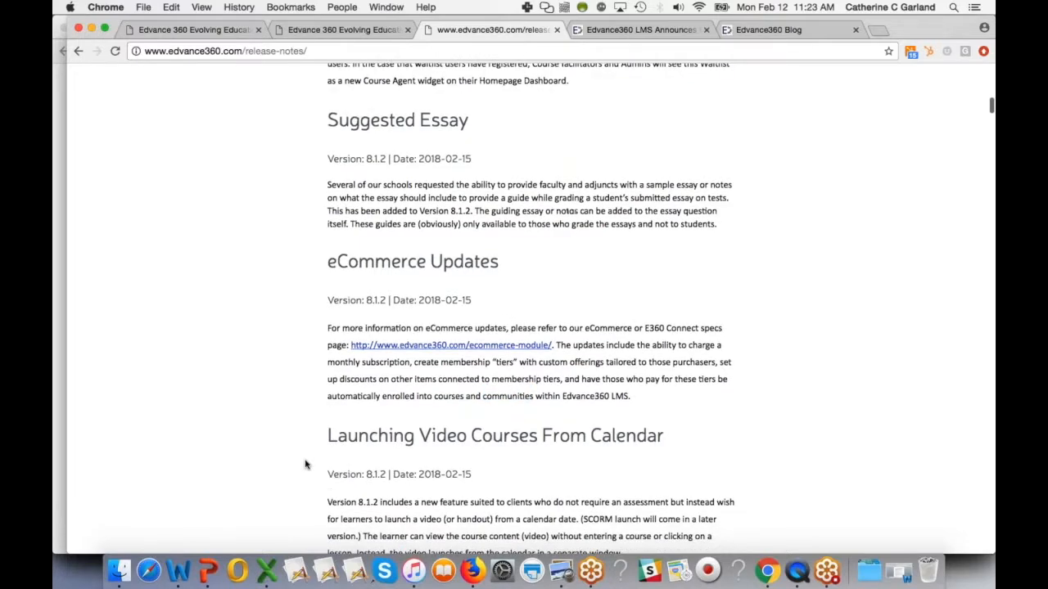
{"action": "left_click_drag", "start_coordinate": [328, 250], "coordinate": [666, 250]}
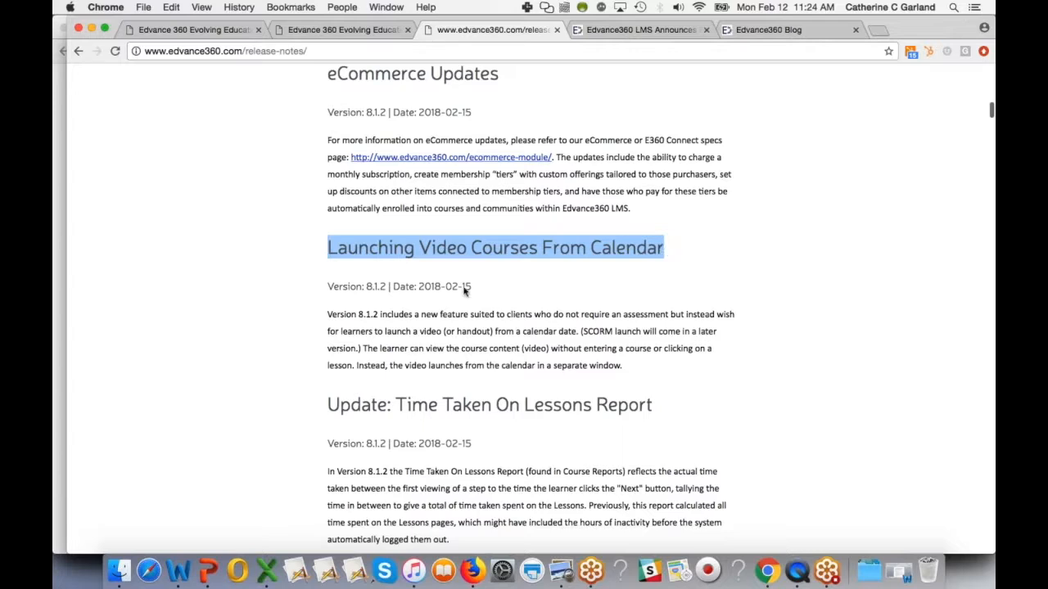
{"action": "double_click", "coordinate": [445, 249]}
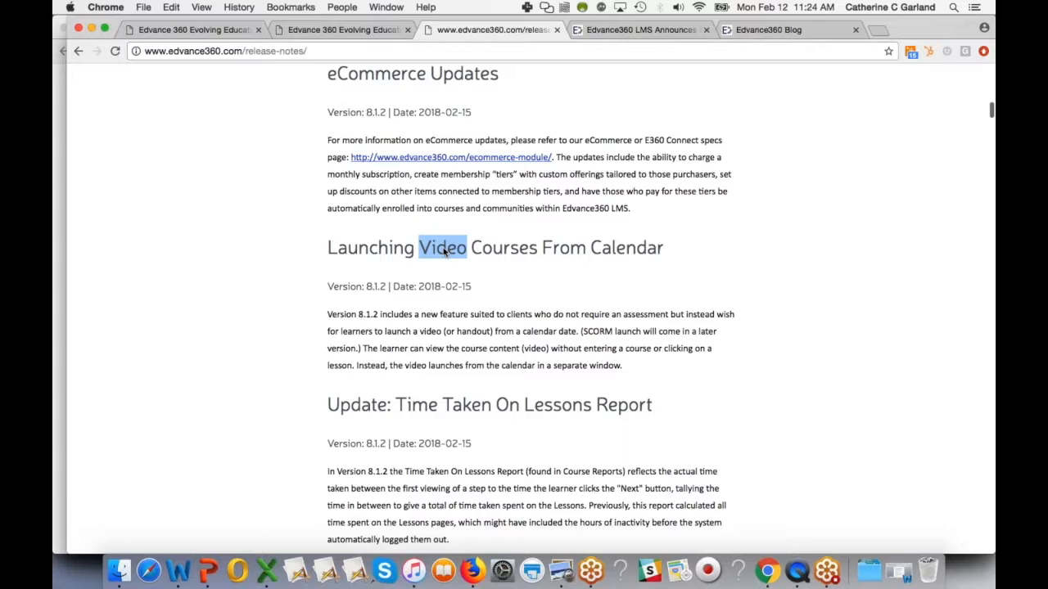
- Open the Common User course calendar and add an event on February 16, 2018
{"action": "left_click", "coordinate": [222, 29]}
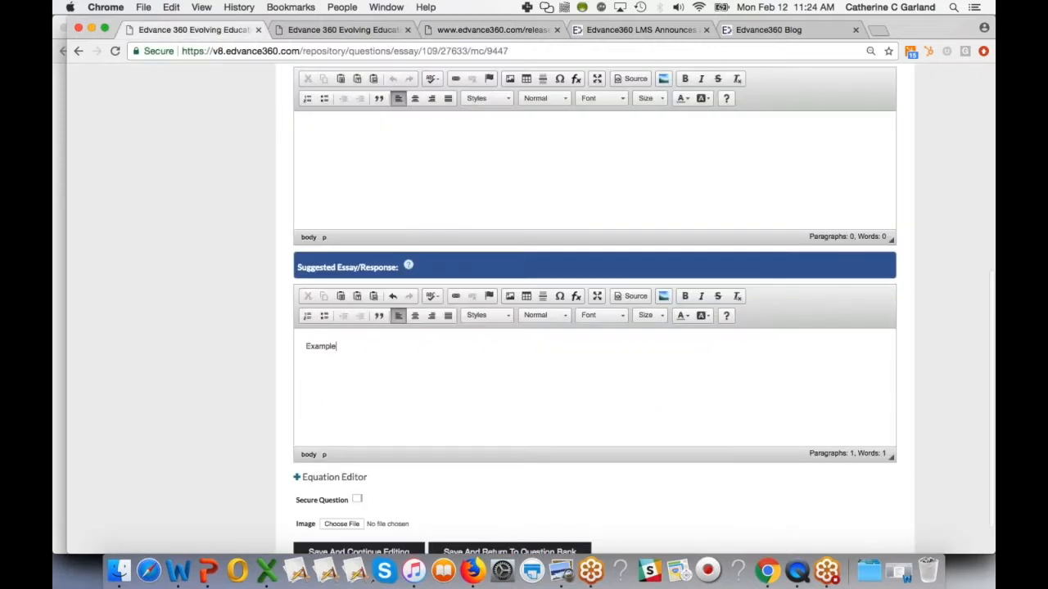
{"action": "scroll", "coordinate": [524, 328], "scroll_direction": "up", "scroll_amount": 10}
{"action": "left_click", "coordinate": [412, 107]}
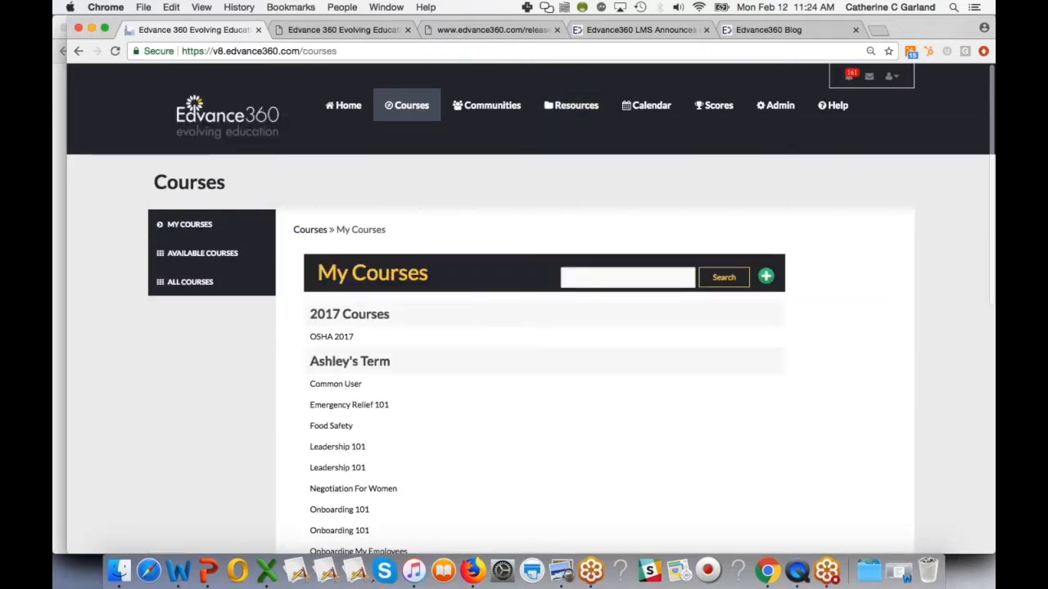
{"action": "left_click", "coordinate": [336, 384]}
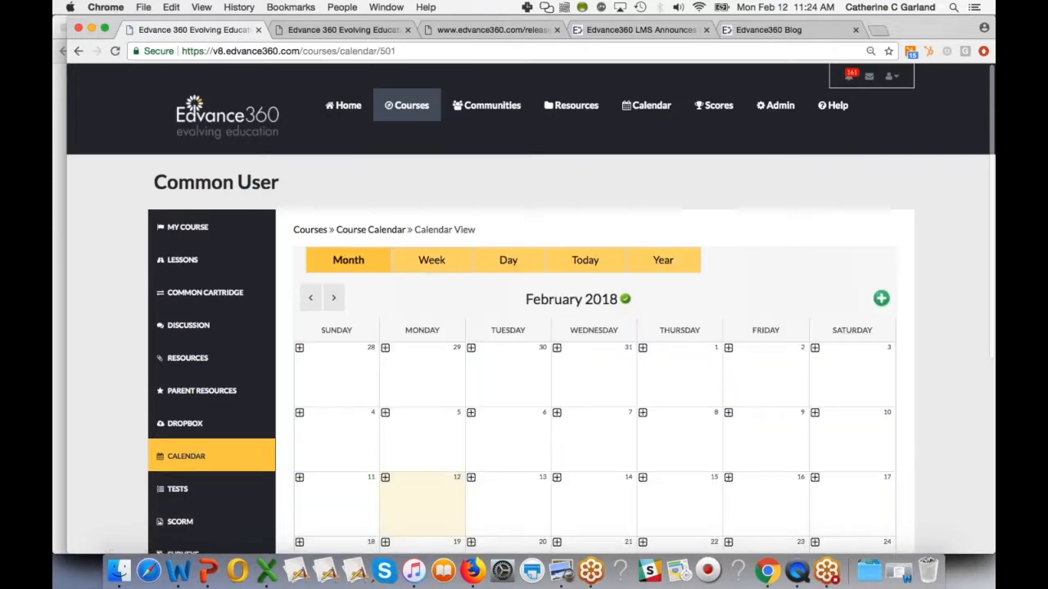
{"action": "scroll", "coordinate": [548, 438], "scroll_direction": "down", "scroll_amount": 3}
{"action": "left_click", "coordinate": [729, 340]}
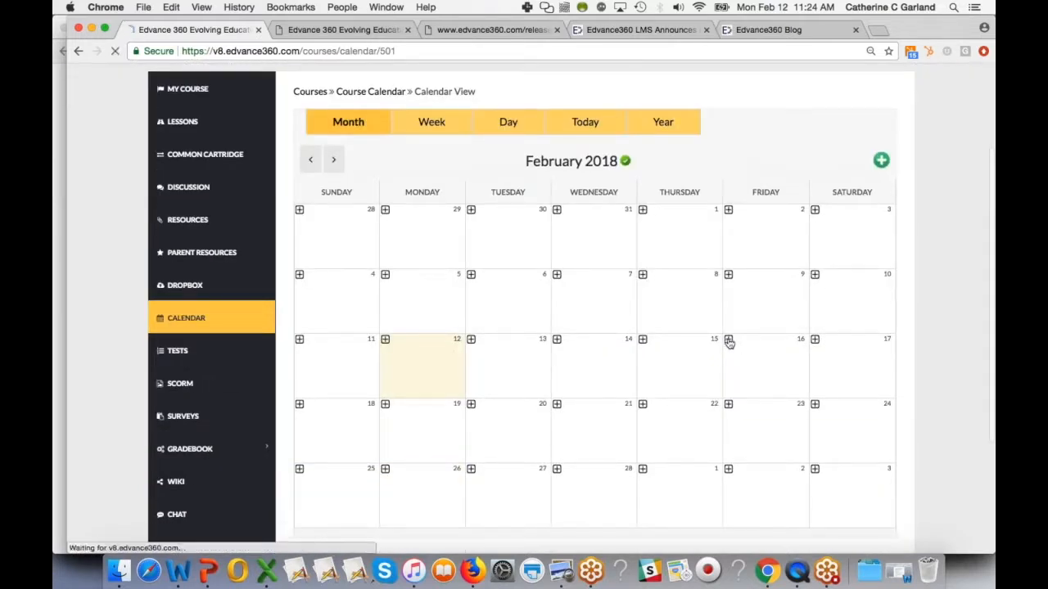
- Title the event "Feature Friday" and set its start date to 02/16/2018
{"action": "left_click", "coordinate": [451, 270]}
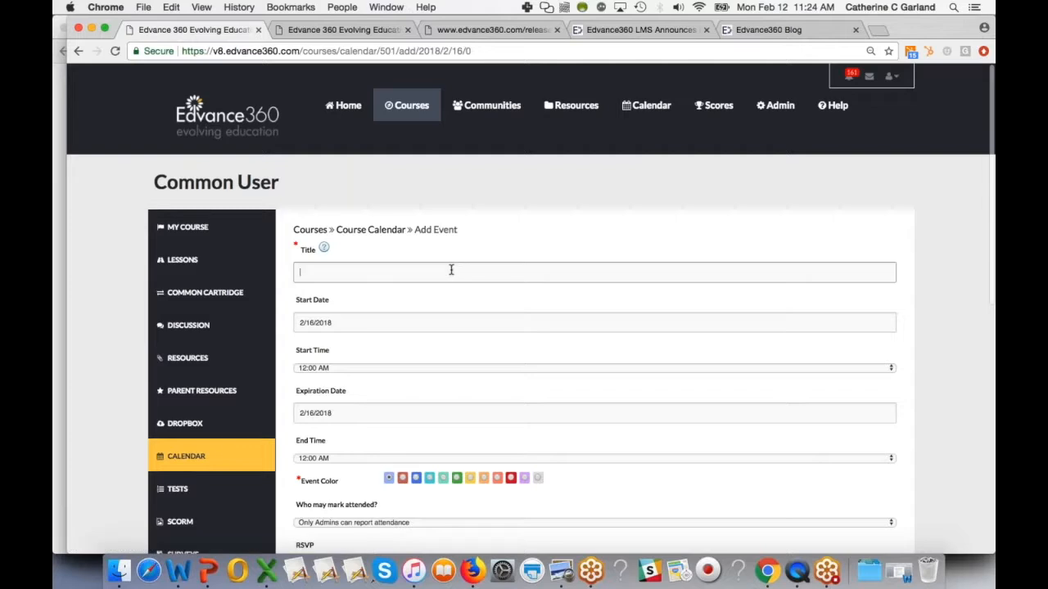
{"action": "type", "text": "FEat"}
{"action": "key", "text": "BackSpace"}
{"action": "key", "text": "BackSpace"}
{"action": "key", "text": "Down"}
{"action": "key", "text": "Tab"}
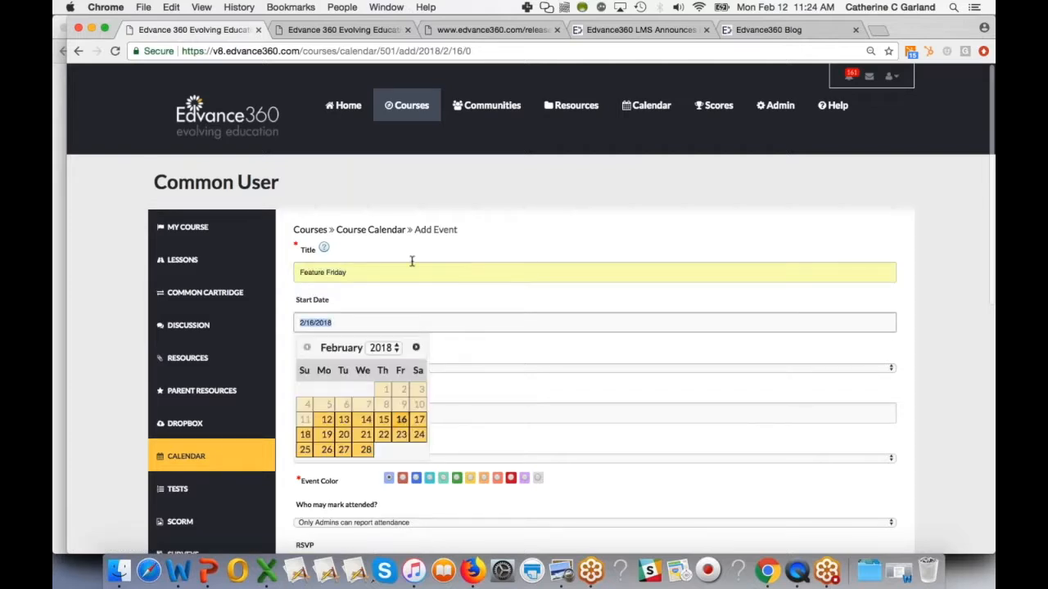
{"action": "left_click", "coordinate": [401, 419]}
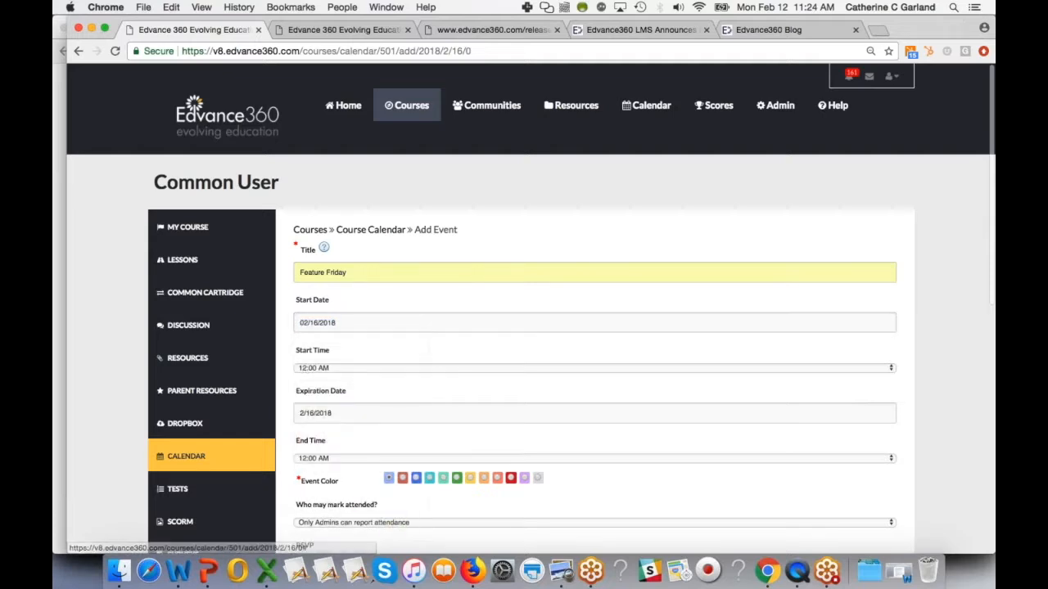
- Set the event's start time to 01:00 PM and its end time to 03:00 PM
{"action": "left_click", "coordinate": [346, 369]}
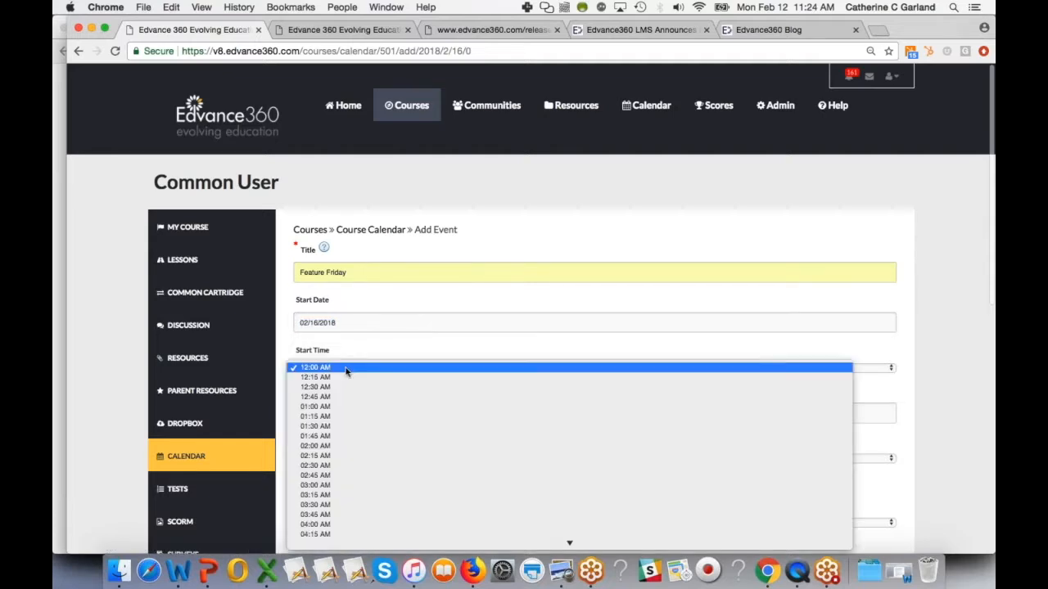
{"action": "scroll", "coordinate": [343, 467], "scroll_direction": "down", "scroll_amount": 10}
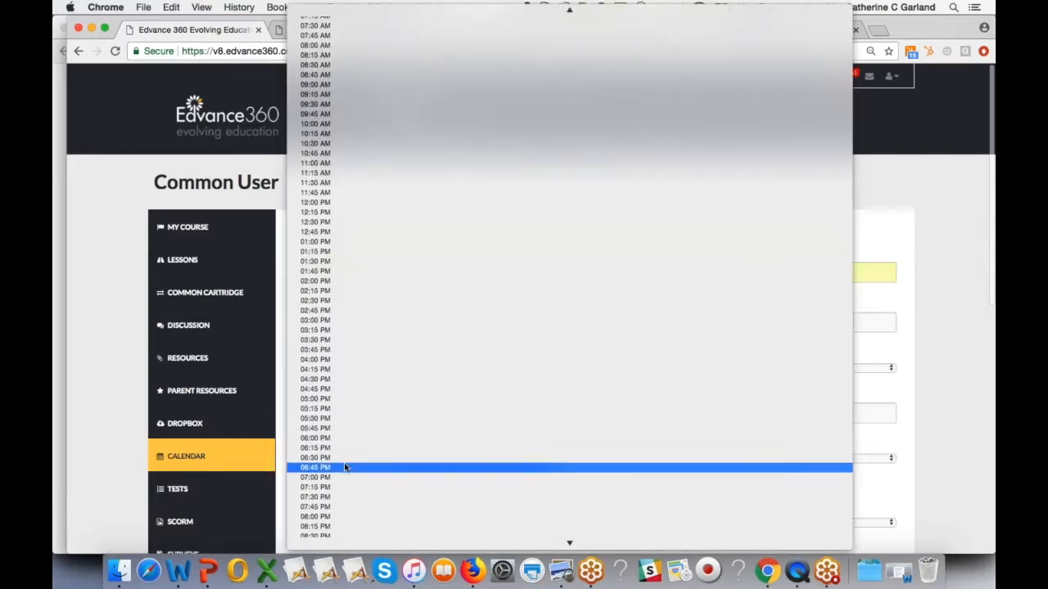
{"action": "left_click", "coordinate": [331, 242]}
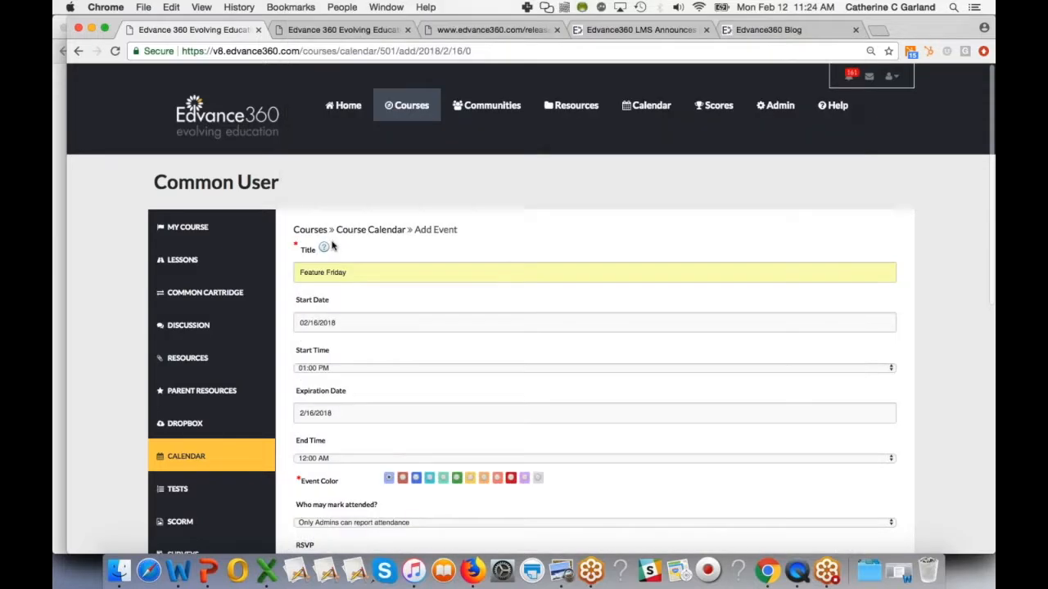
{"action": "left_click", "coordinate": [339, 459]}
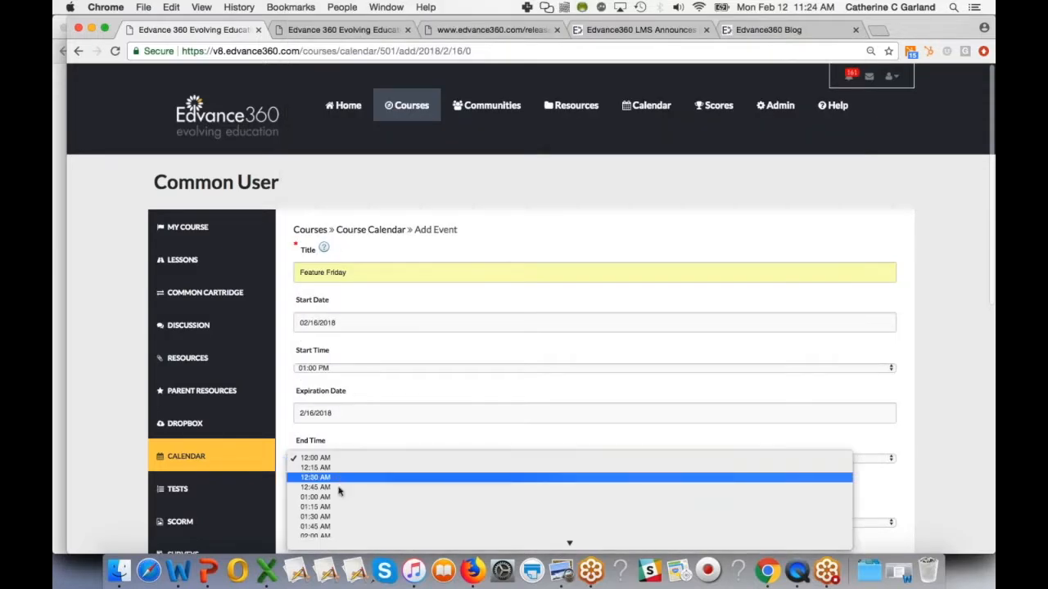
{"action": "scroll", "coordinate": [340, 513], "scroll_direction": "down", "scroll_amount": 10}
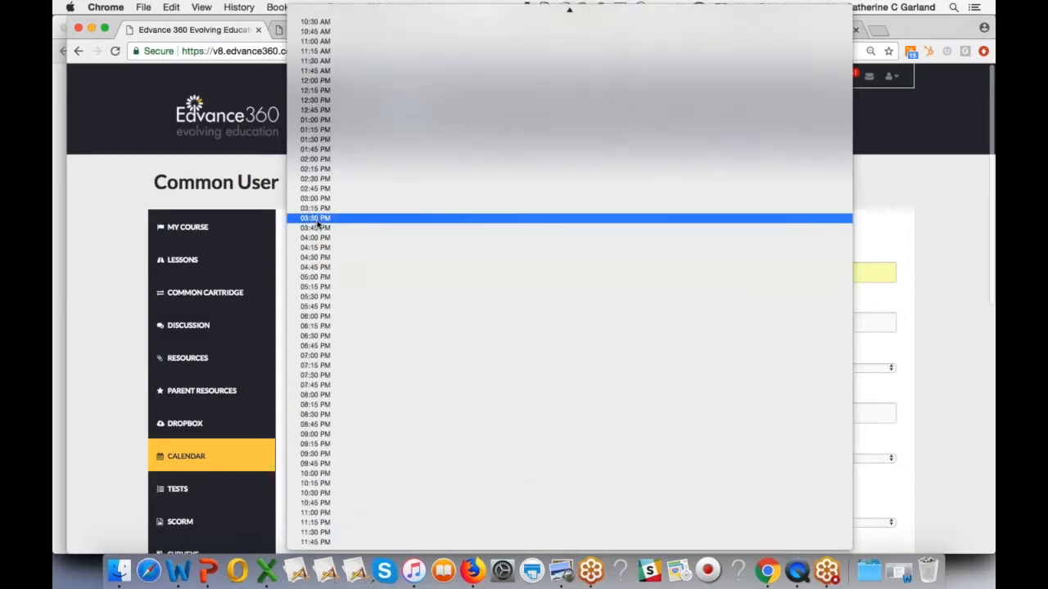
{"action": "left_click", "coordinate": [315, 199]}
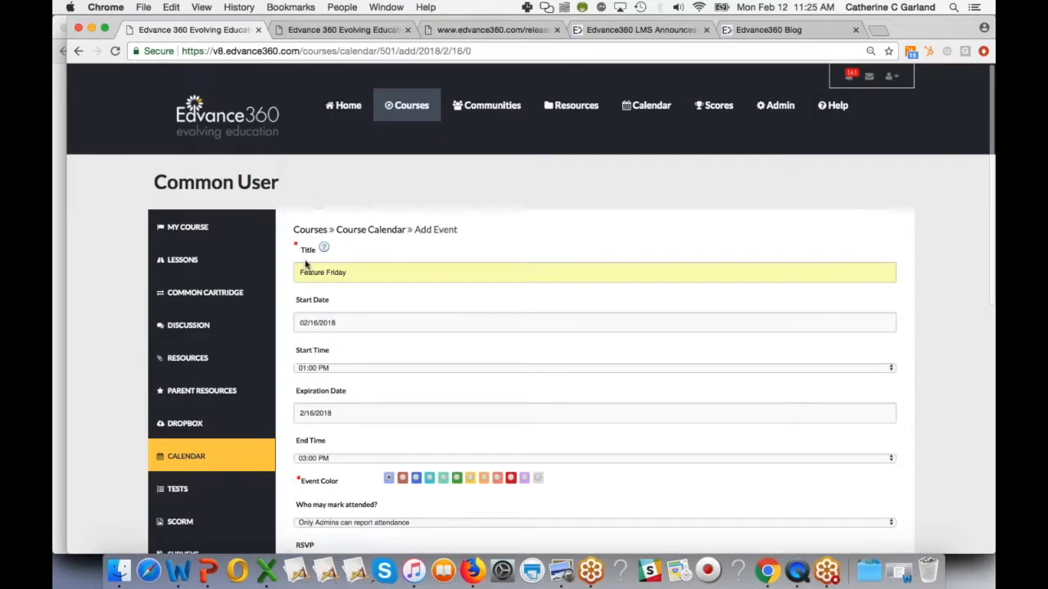
- Paste the description "Feature Friday Video is here! Click below." into the event
{"action": "scroll", "coordinate": [308, 266], "scroll_direction": "down", "scroll_amount": 2}
{"action": "left_click", "coordinate": [429, 420]}
{"action": "scroll", "coordinate": [412, 451], "scroll_direction": "down", "scroll_amount": 3}
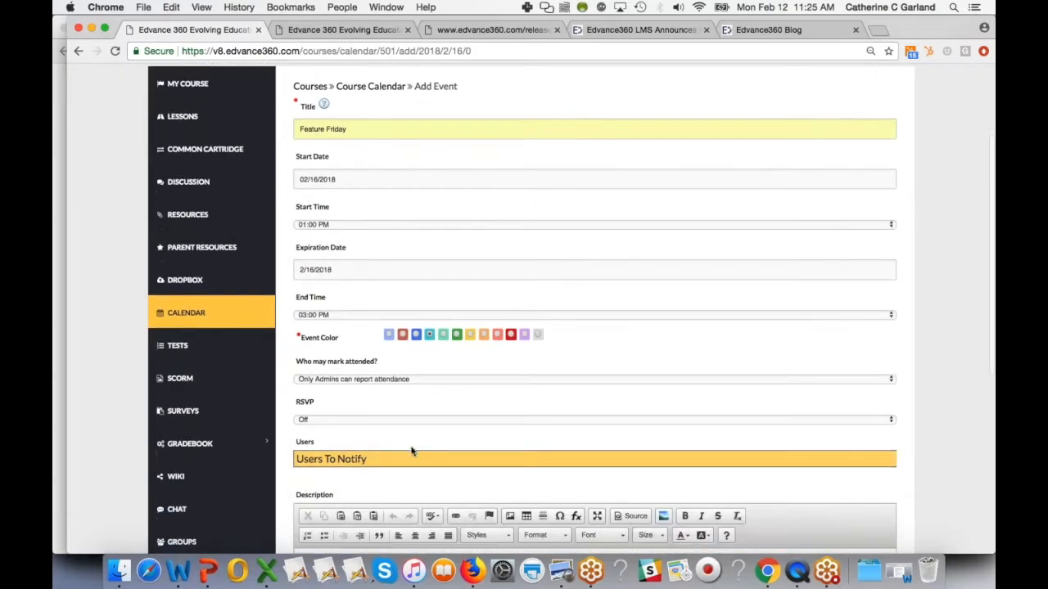
{"action": "scroll", "coordinate": [412, 451], "scroll_direction": "down", "scroll_amount": 2}
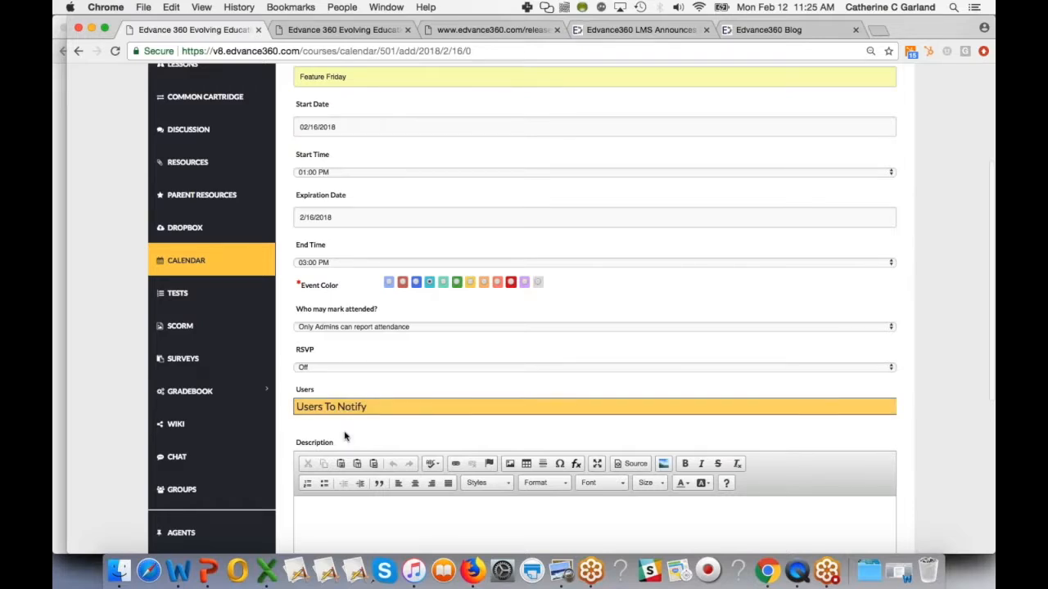
{"action": "scroll", "coordinate": [345, 437], "scroll_direction": "down", "scroll_amount": 3}
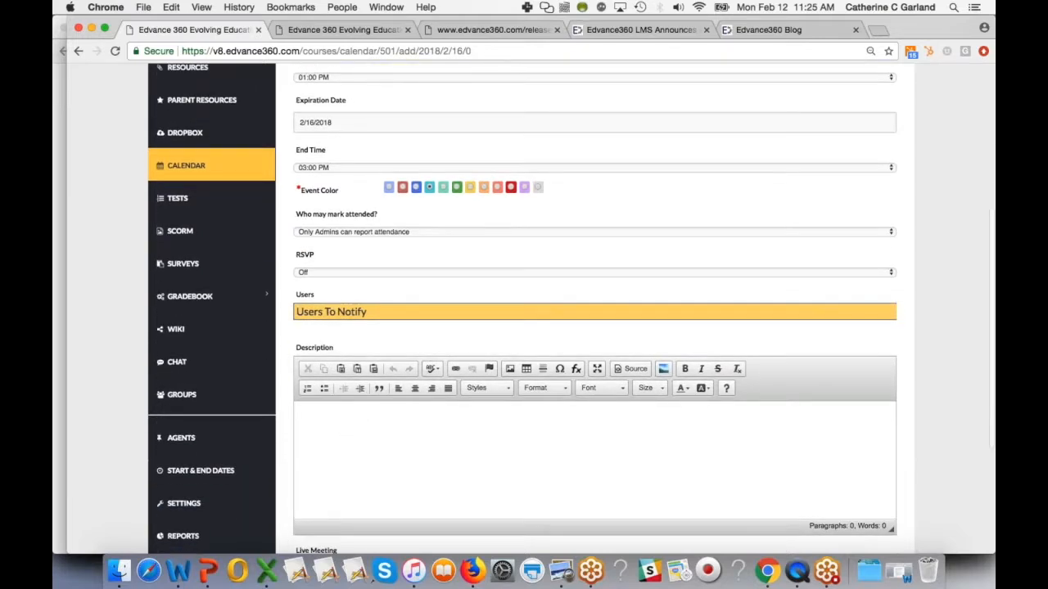
{"action": "scroll", "coordinate": [368, 389], "scroll_direction": "down", "scroll_amount": 2}
{"action": "left_click", "coordinate": [368, 389]}
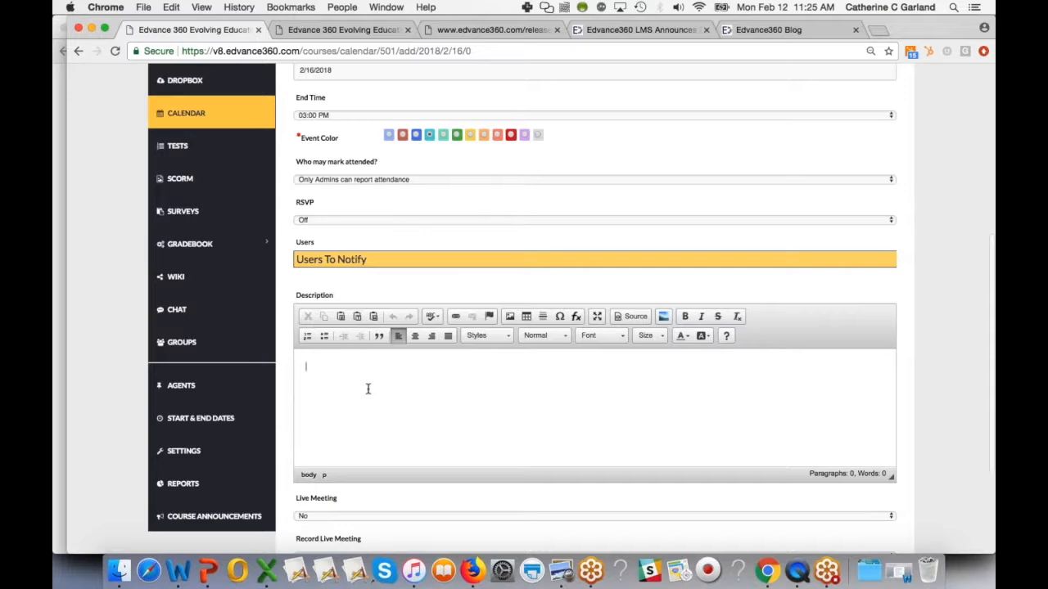
{"action": "type", "text": "Feature Friday Video is here! Click below."}
- Set the recurring end date to March 30, 2018
{"action": "scroll", "coordinate": [368, 388], "scroll_direction": "down", "scroll_amount": 5}
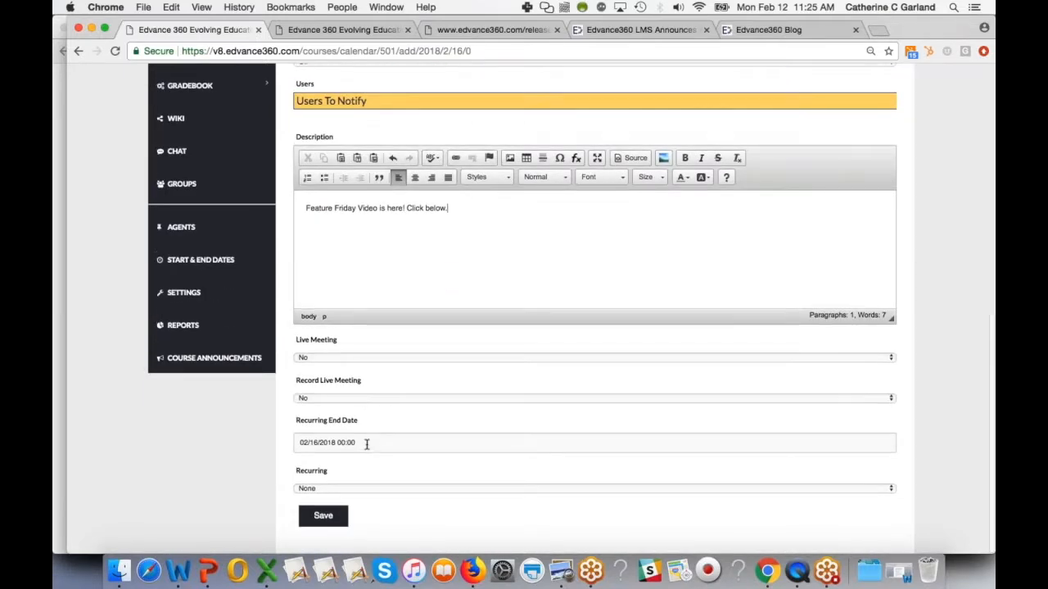
{"action": "left_click", "coordinate": [367, 444]}
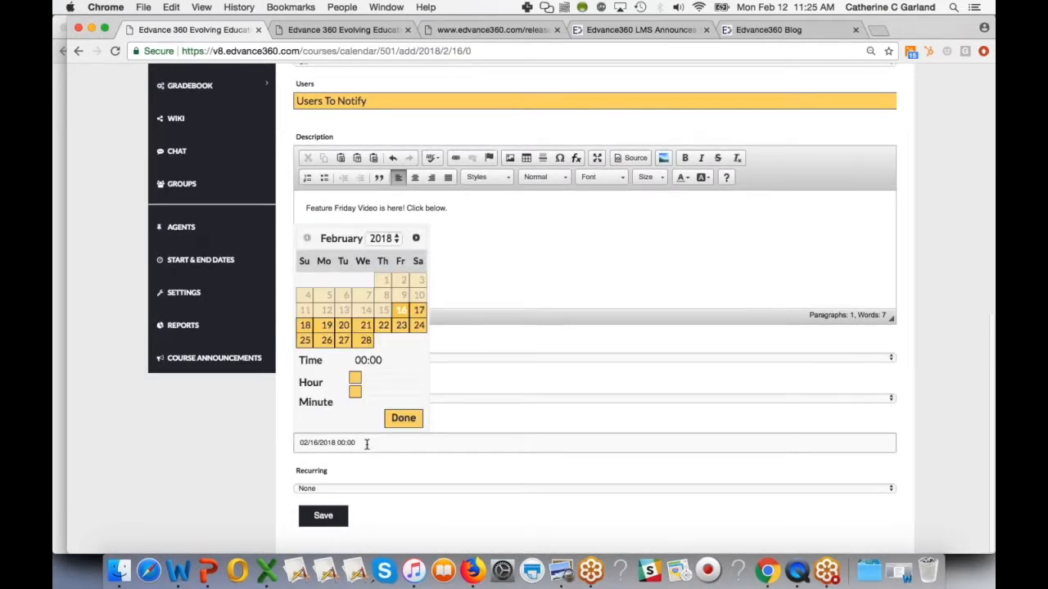
{"action": "left_click", "coordinate": [417, 241]}
{"action": "left_click", "coordinate": [392, 339]}
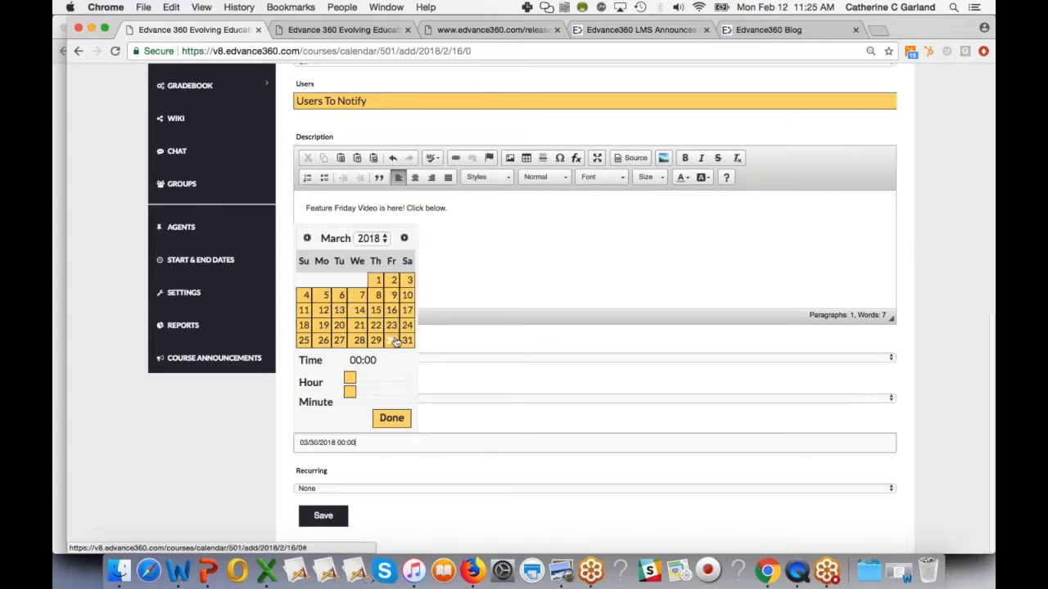
- Set the event to recur weekly and save it
{"action": "left_click", "coordinate": [391, 418]}
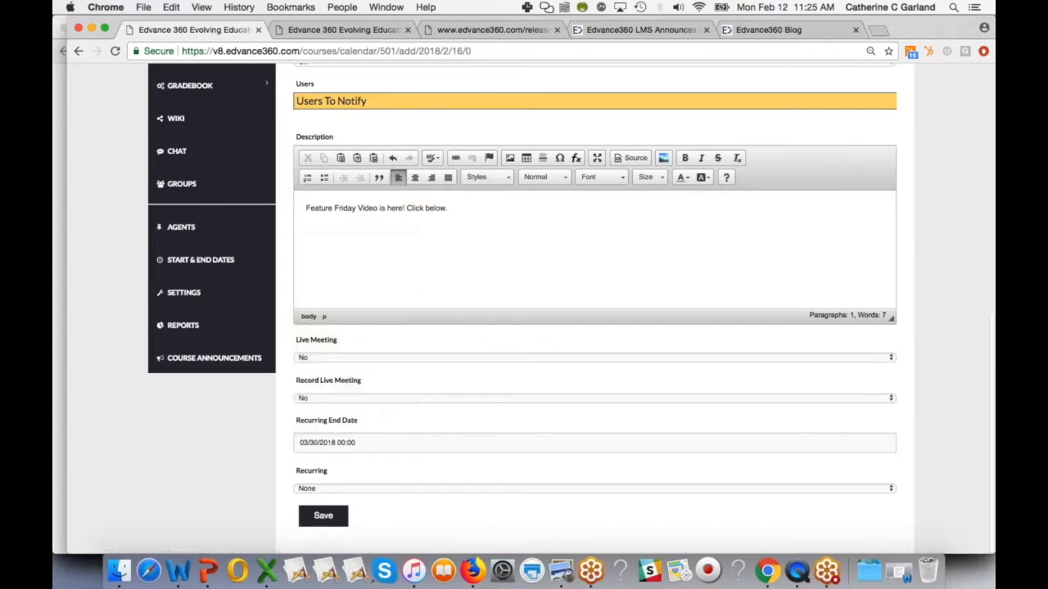
{"action": "left_click", "coordinate": [321, 488]}
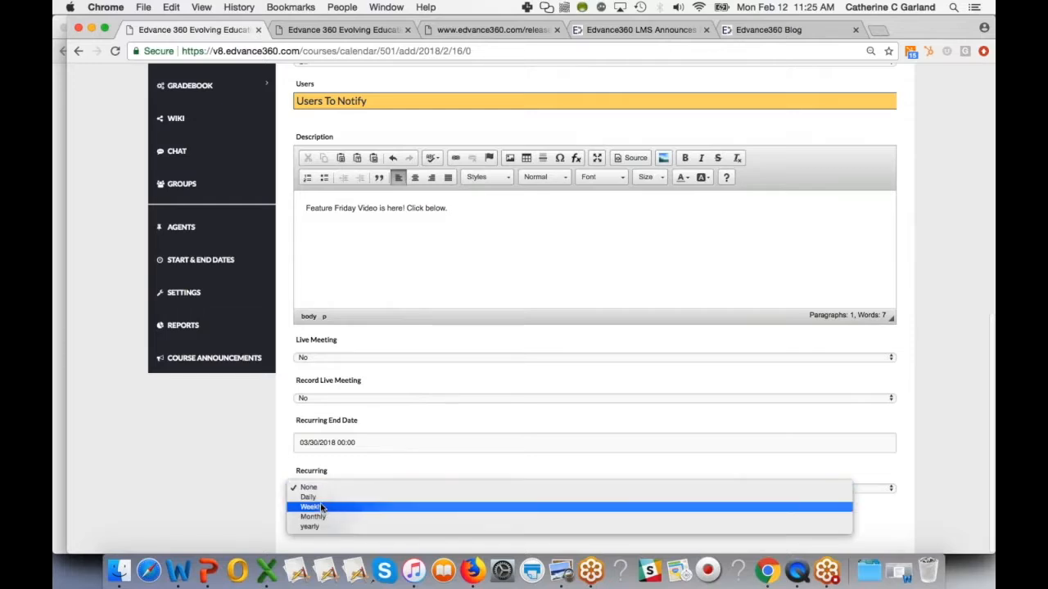
{"action": "left_click", "coordinate": [322, 507]}
{"action": "left_click", "coordinate": [324, 516]}
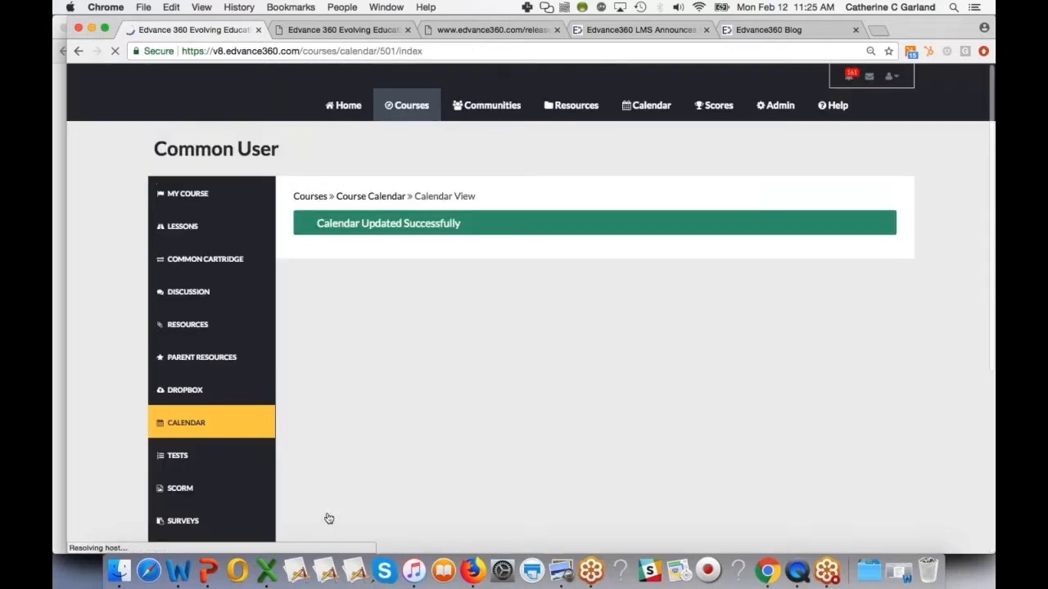
- Open the 16 February Feature Friday event for editing and set its content type to File From My Repository
{"action": "scroll", "coordinate": [656, 439], "scroll_direction": "down", "scroll_amount": 5}
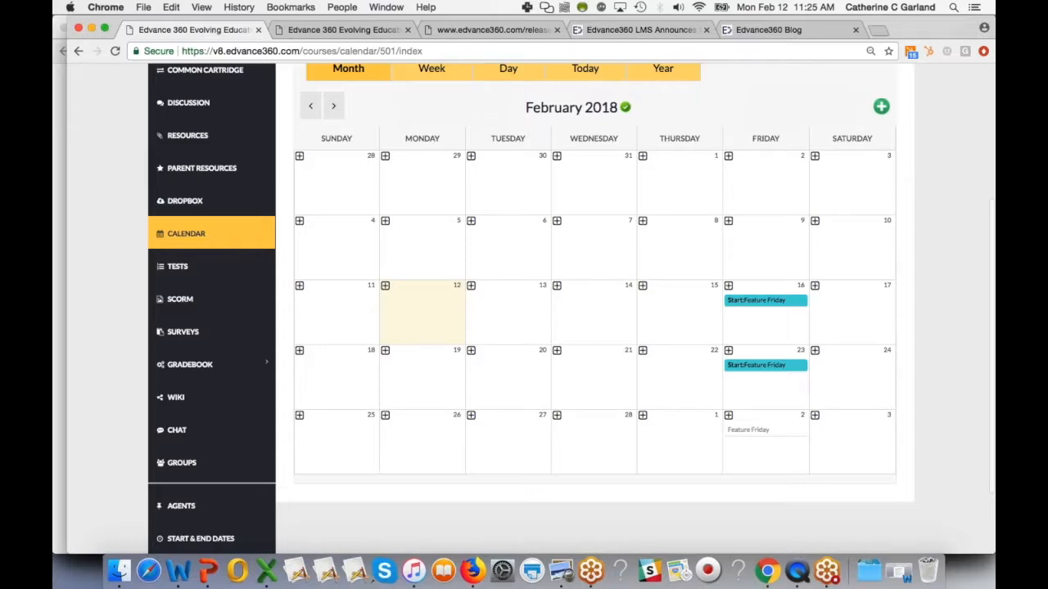
{"action": "left_click", "coordinate": [768, 300]}
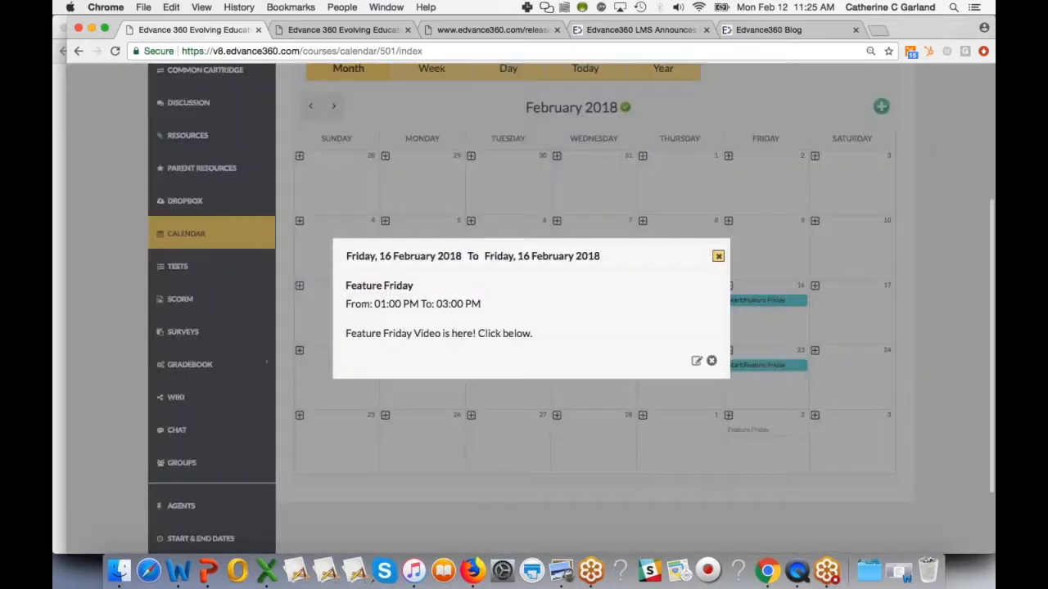
{"action": "left_click", "coordinate": [697, 362]}
{"action": "scroll", "coordinate": [620, 474], "scroll_direction": "down", "scroll_amount": 3}
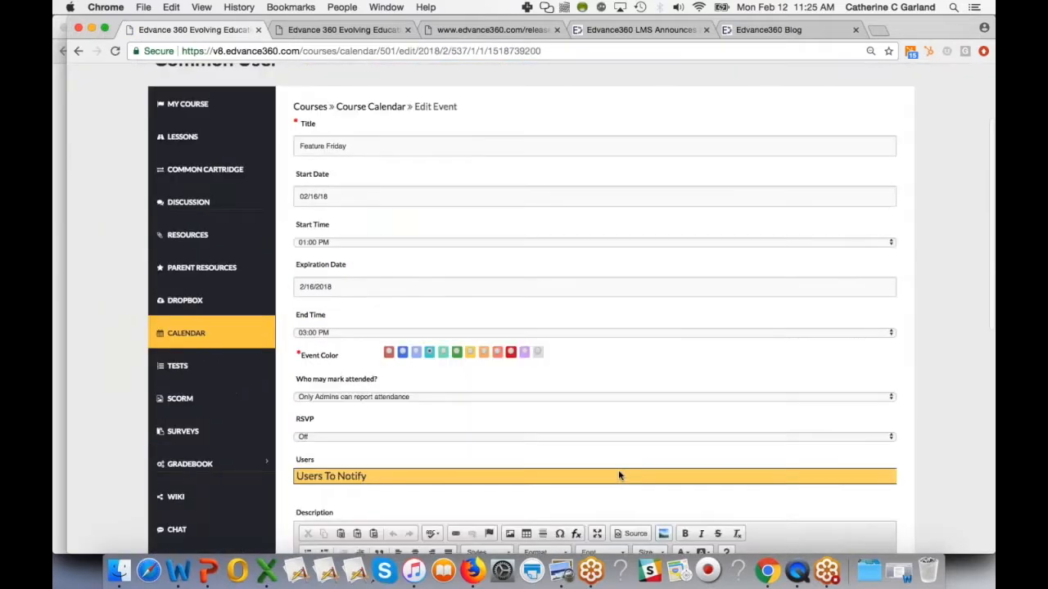
{"action": "scroll", "coordinate": [620, 474], "scroll_direction": "down", "scroll_amount": 10}
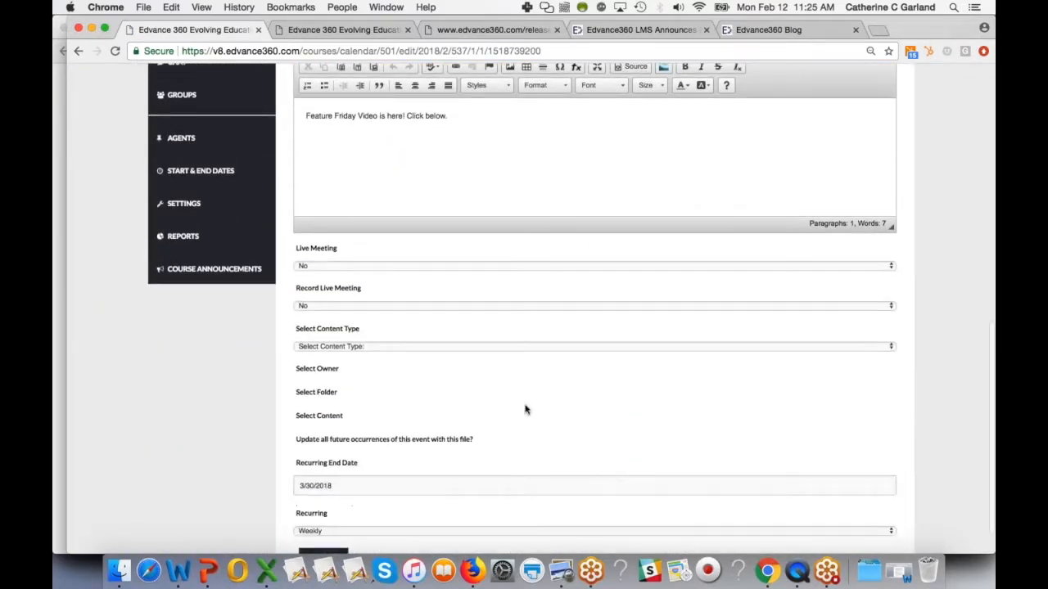
{"action": "left_click", "coordinate": [347, 347]}
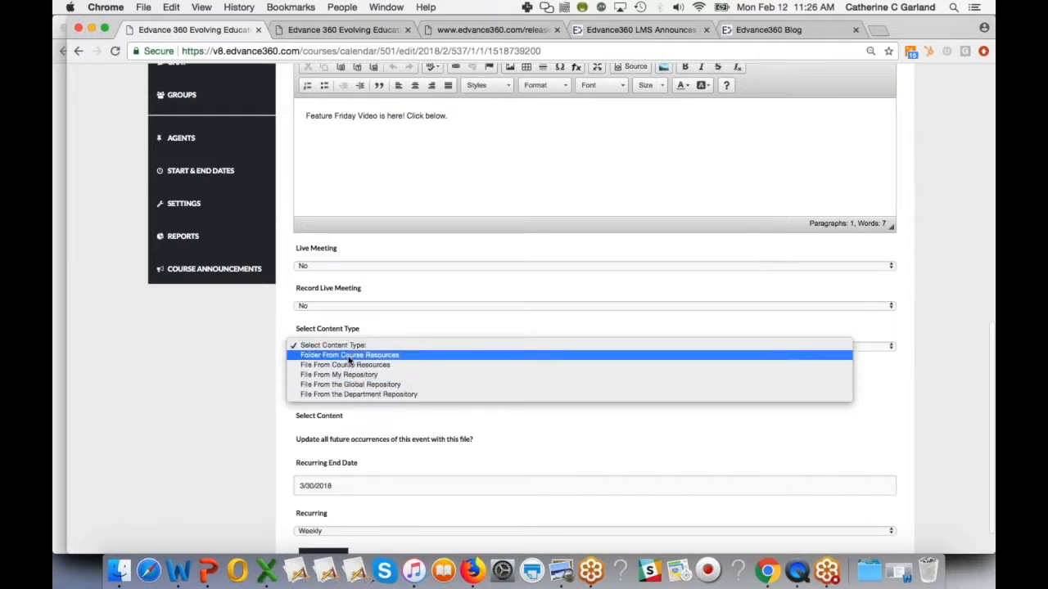
{"action": "left_click", "coordinate": [350, 375]}
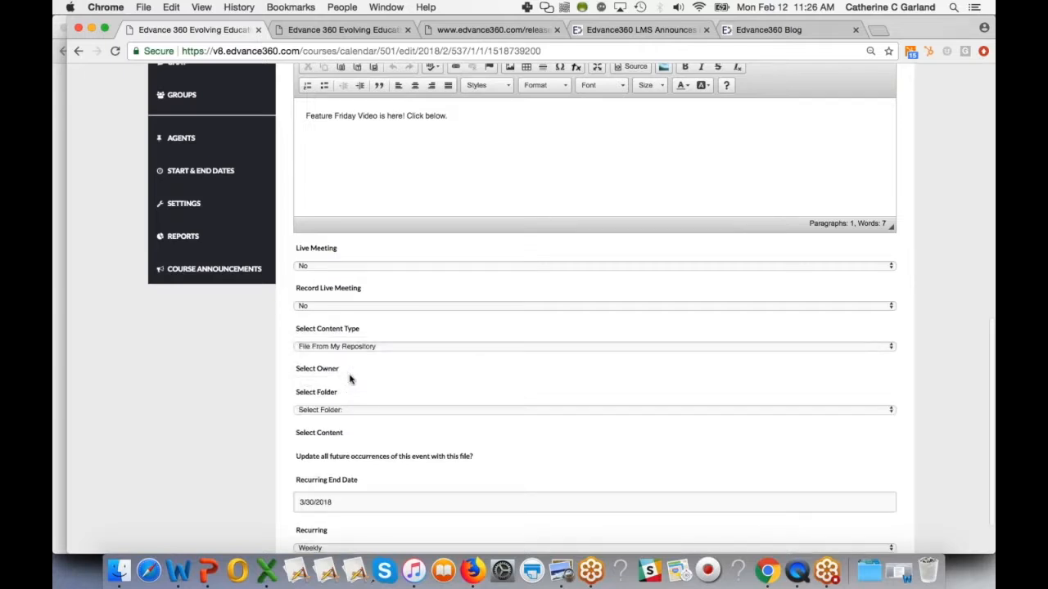
- Attach the Test Video file from the Delete Me folder to the event and save it
{"action": "left_click", "coordinate": [354, 411]}
{"action": "left_click", "coordinate": [350, 489]}
{"action": "left_click", "coordinate": [351, 452]}
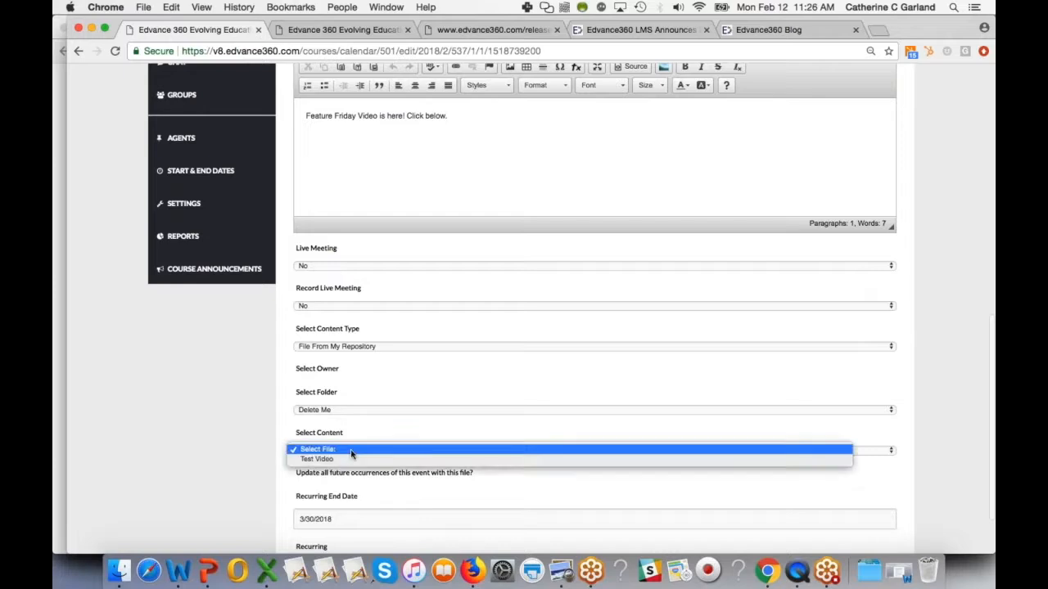
{"action": "left_click", "coordinate": [353, 461]}
{"action": "scroll", "coordinate": [384, 479], "scroll_direction": "down", "scroll_amount": 3}
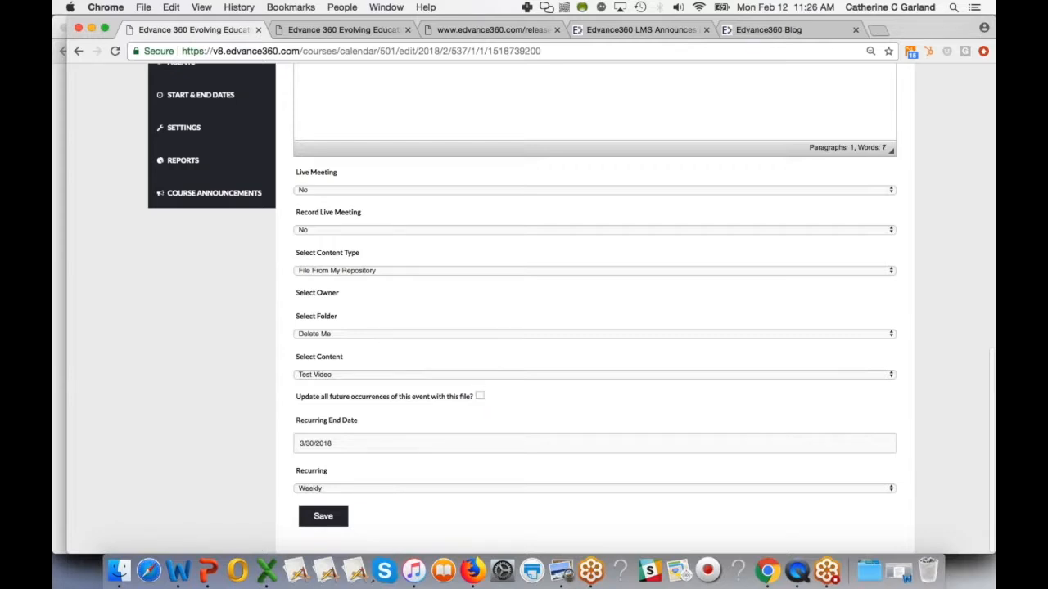
{"action": "left_click", "coordinate": [332, 519]}
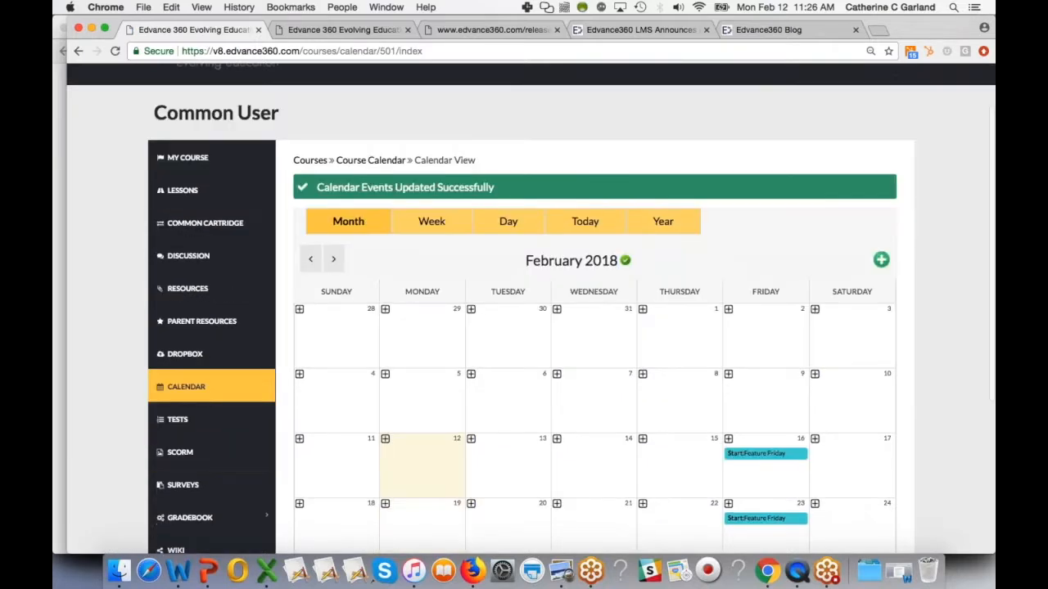
- Open the 16 February event, launch its Test Video attachment, then close the player and the event
{"action": "left_click", "coordinate": [766, 453]}
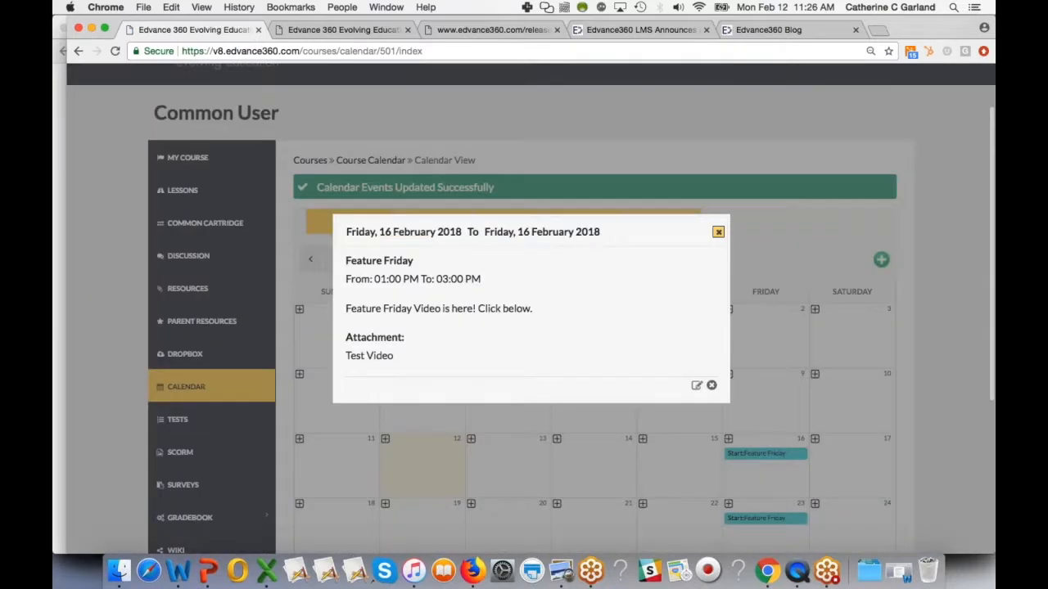
{"action": "left_click", "coordinate": [375, 356]}
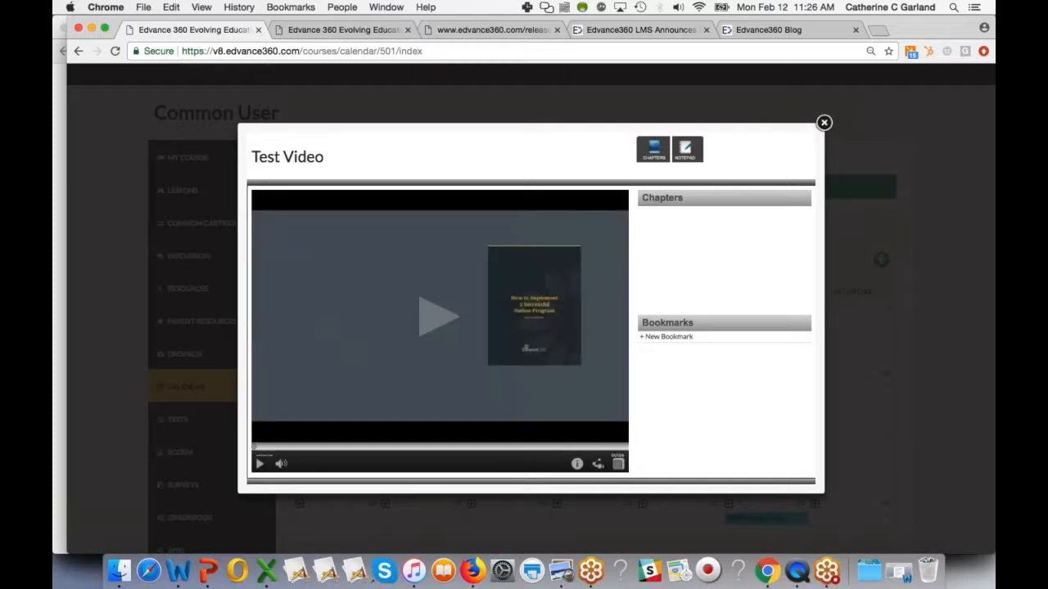
{"action": "left_click", "coordinate": [824, 122]}
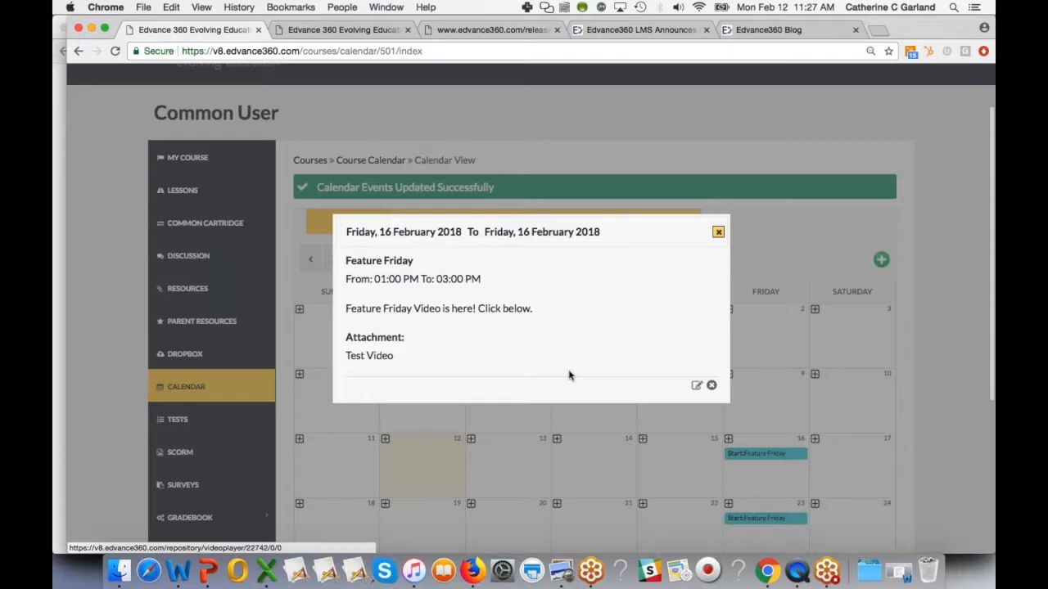
{"action": "left_click", "coordinate": [718, 232]}
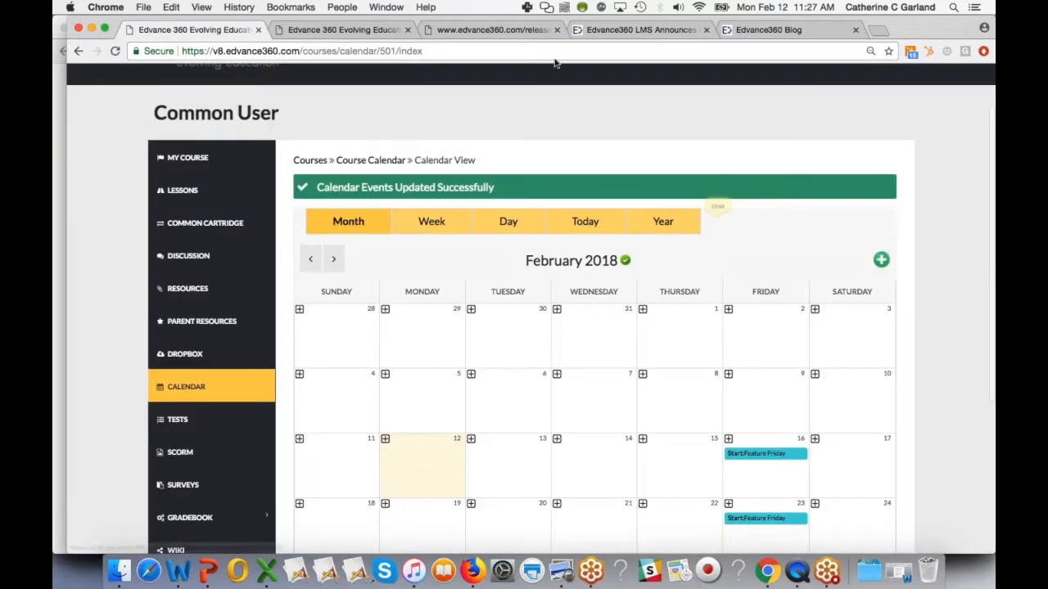
- Switch to the release notes page and read the Time Taken On Lessons Report update
{"action": "left_click", "coordinate": [524, 29]}
{"action": "scroll", "coordinate": [492, 442], "scroll_direction": "down", "scroll_amount": 1}
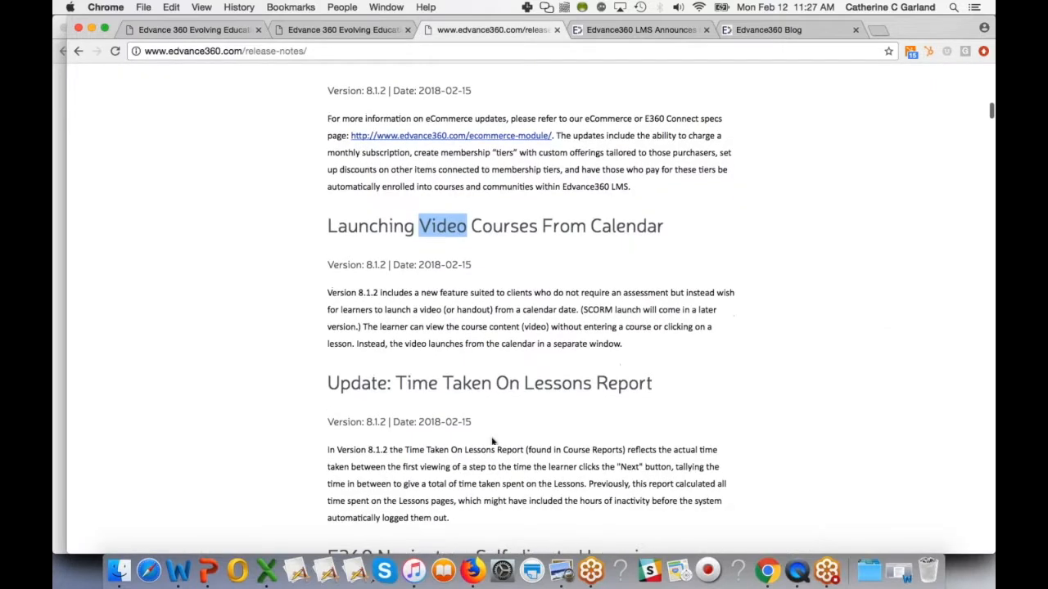
{"action": "left_click_drag", "start_coordinate": [395, 388], "coordinate": [654, 391]}
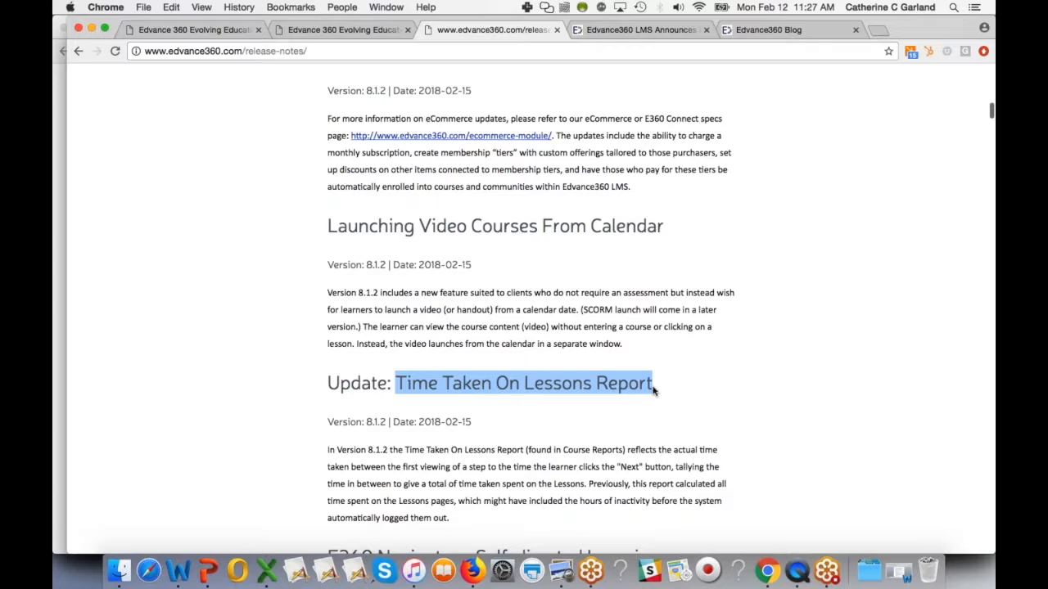
{"action": "double_click", "coordinate": [629, 467]}
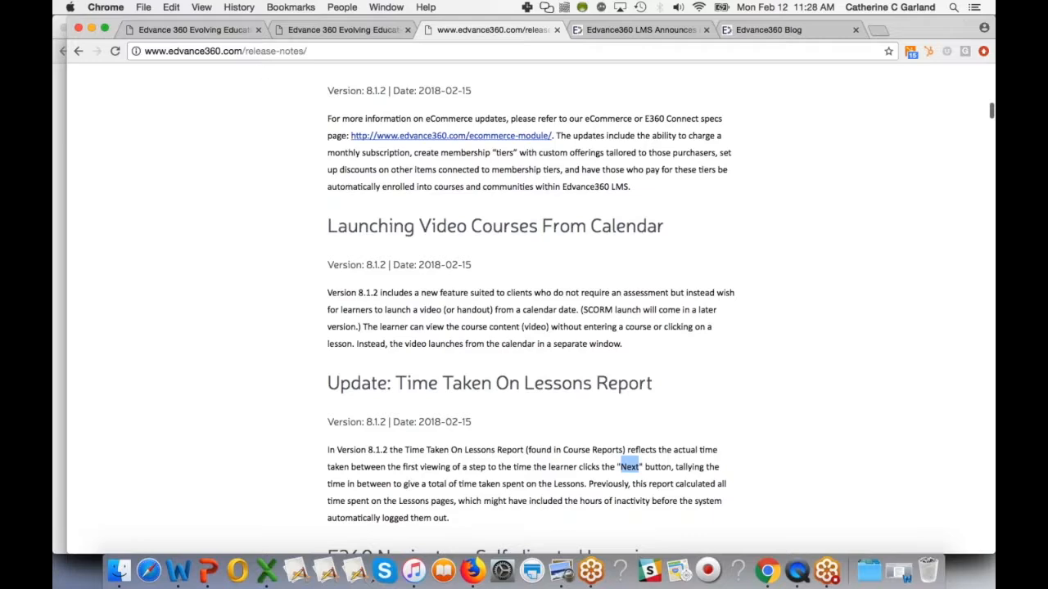
- Scroll up in the release notes and read the Class Limiting Feature section
{"action": "scroll", "coordinate": [457, 382], "scroll_direction": "down", "scroll_amount": 3}
{"action": "scroll", "coordinate": [456, 382], "scroll_direction": "up", "scroll_amount": 10}
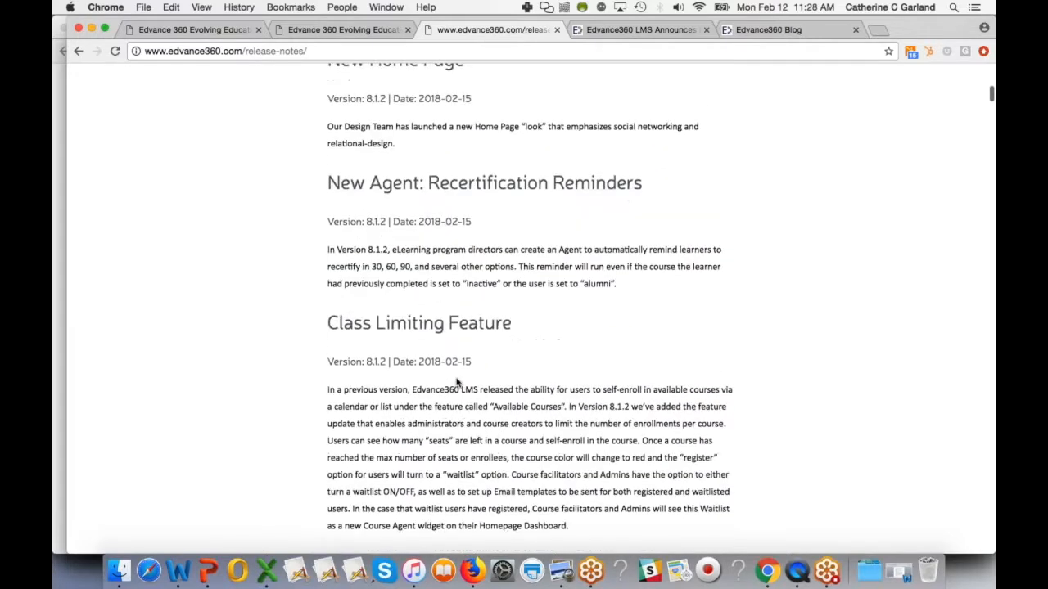
{"action": "scroll", "coordinate": [452, 441], "scroll_direction": "up", "scroll_amount": 2}
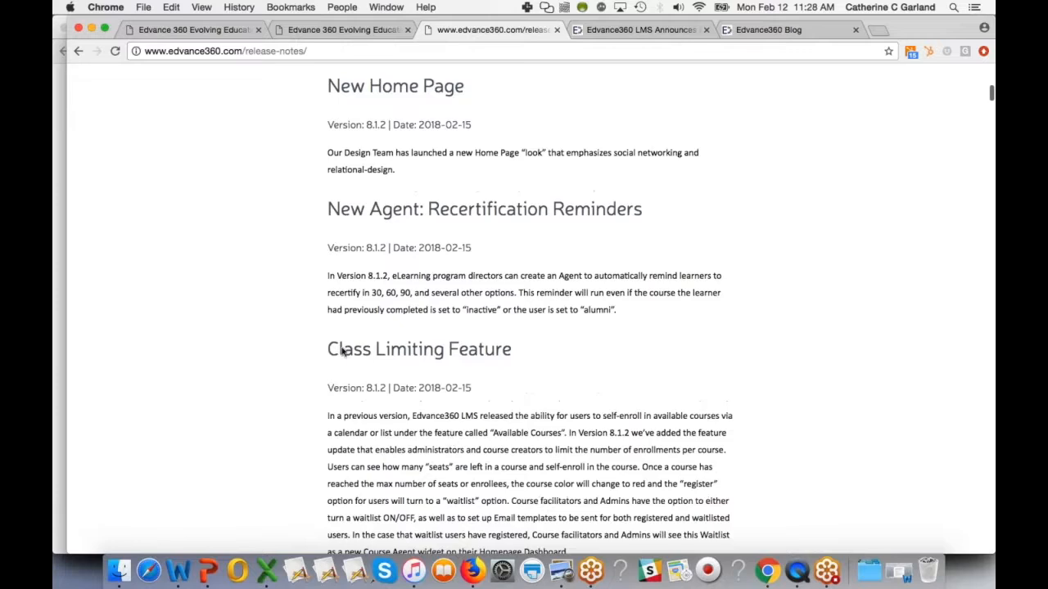
{"action": "left_click_drag", "start_coordinate": [328, 350], "coordinate": [519, 351]}
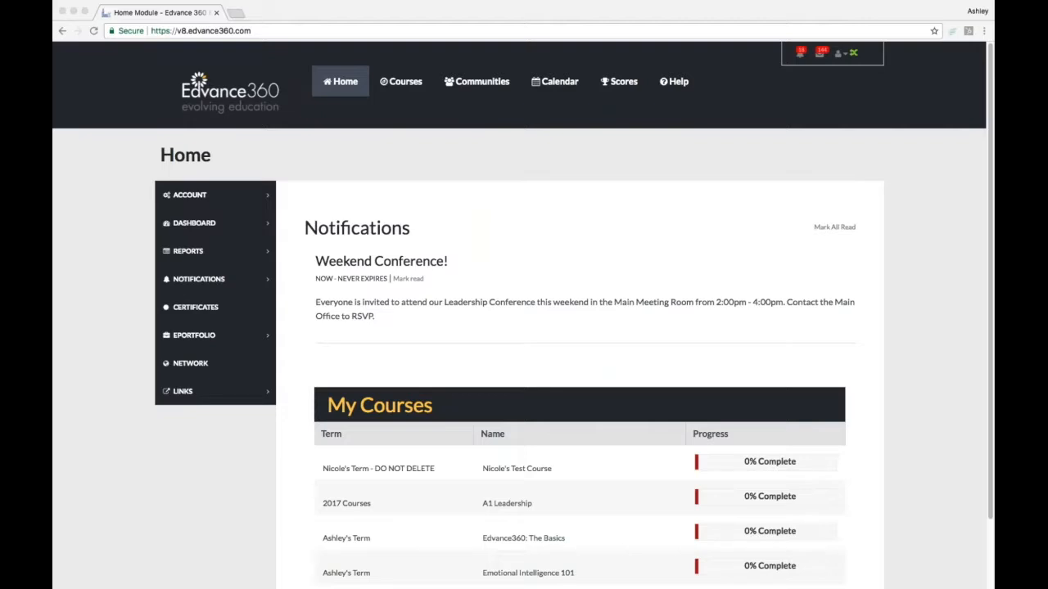
- Open the Available Courses calendar and view the Learning to Balance Life course details and seats
{"action": "left_click", "coordinate": [514, 236]}
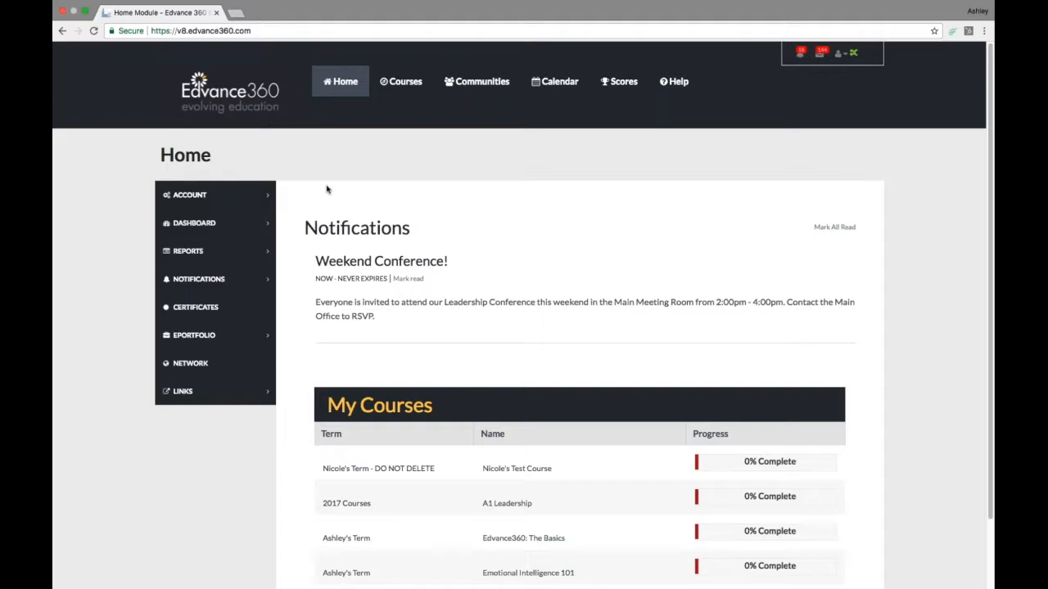
{"action": "left_click", "coordinate": [406, 87]}
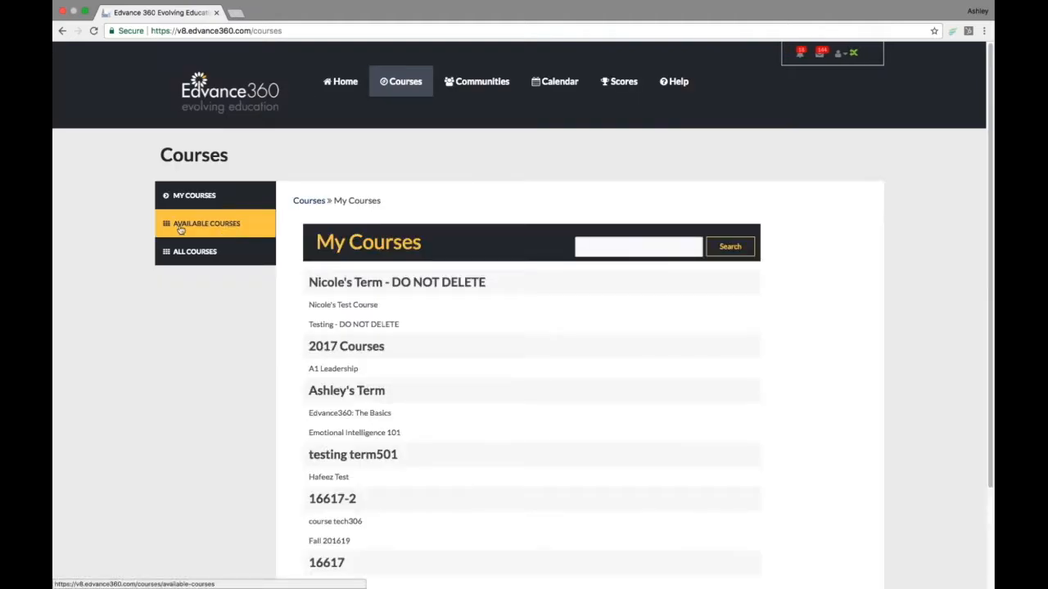
{"action": "left_click", "coordinate": [223, 224]}
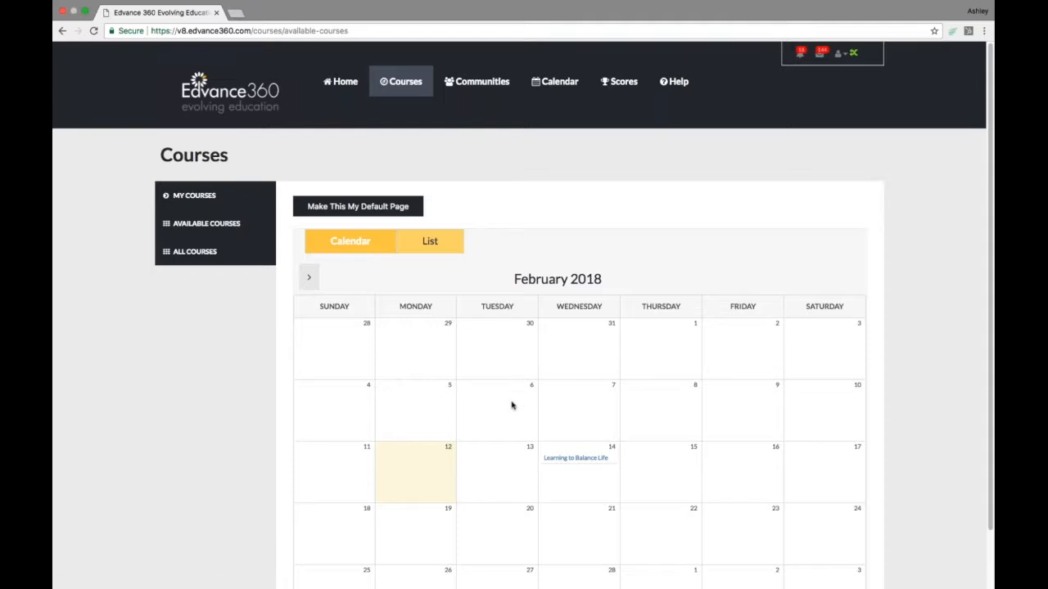
{"action": "scroll", "coordinate": [514, 407], "scroll_direction": "down", "scroll_amount": 1}
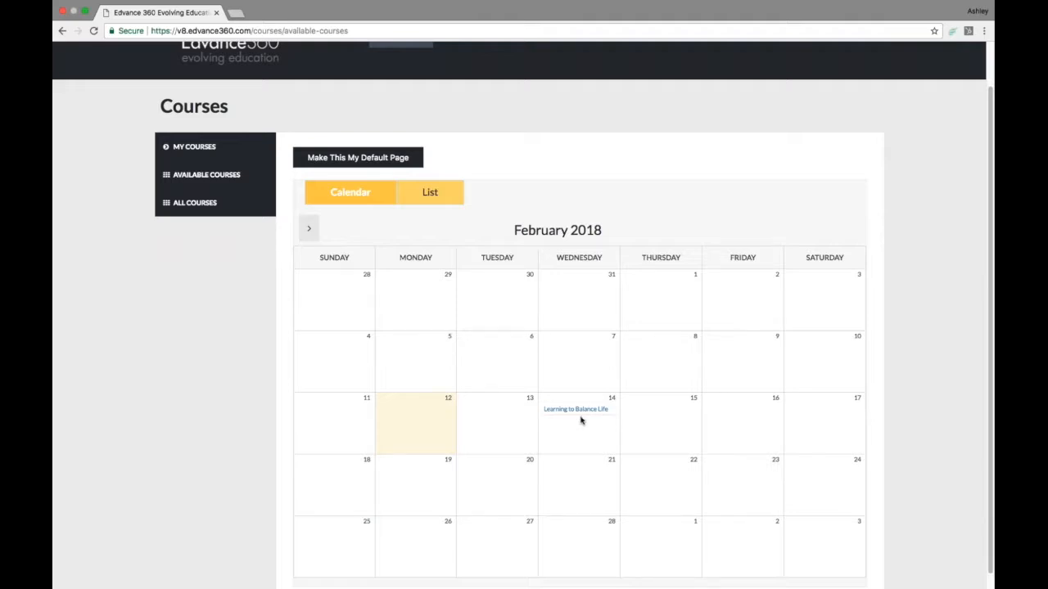
{"action": "left_click", "coordinate": [582, 414]}
{"action": "left_click_drag", "start_coordinate": [369, 363], "coordinate": [320, 362]}
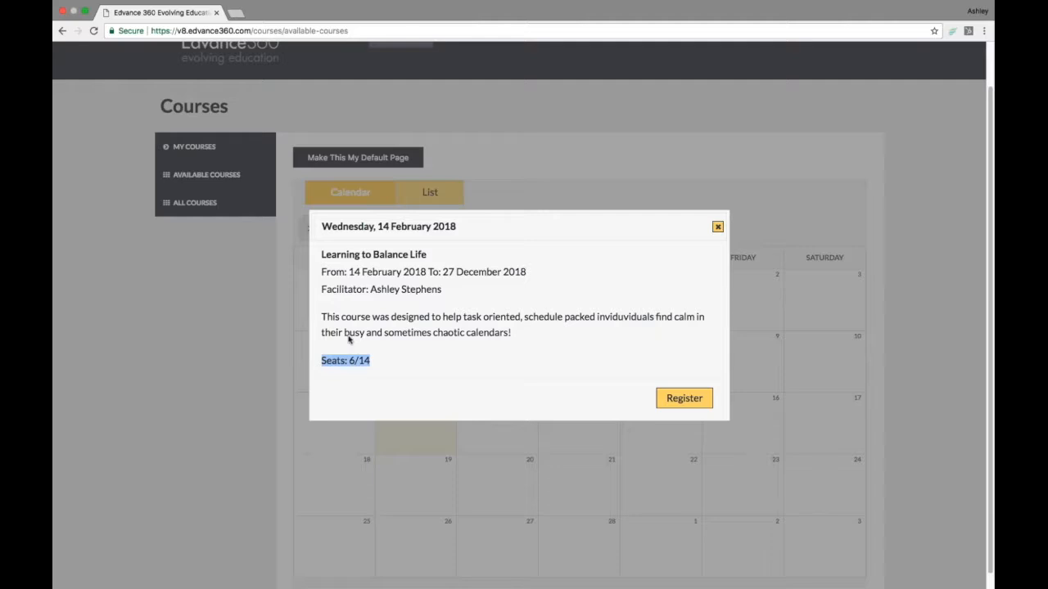
{"action": "left_click", "coordinate": [457, 368]}
- Open the Register dialog for Learning to Balance Life and close it without registering
{"action": "left_click", "coordinate": [695, 401]}
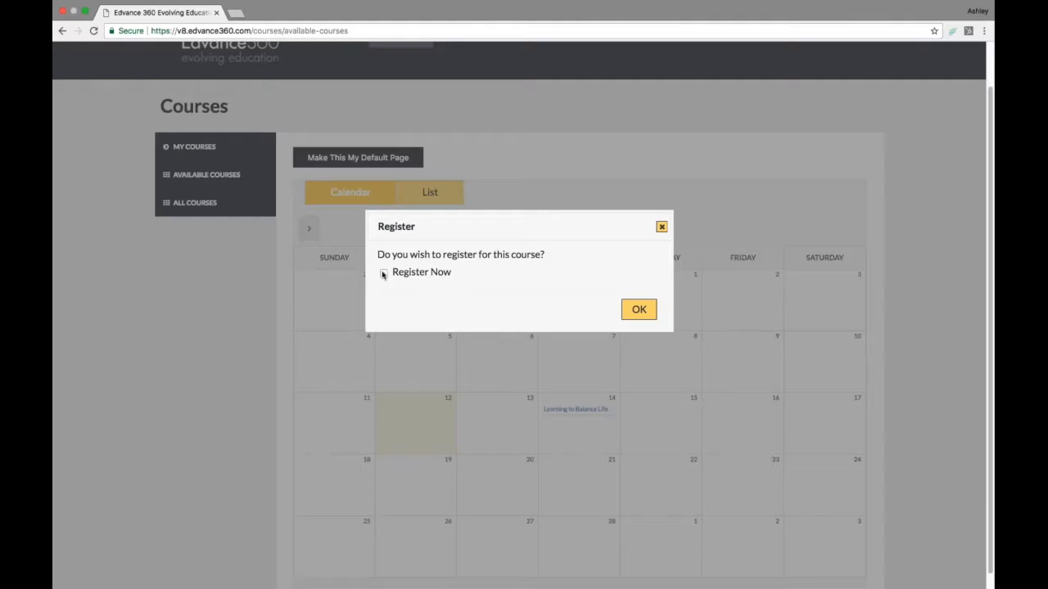
{"action": "left_click", "coordinate": [638, 310]}
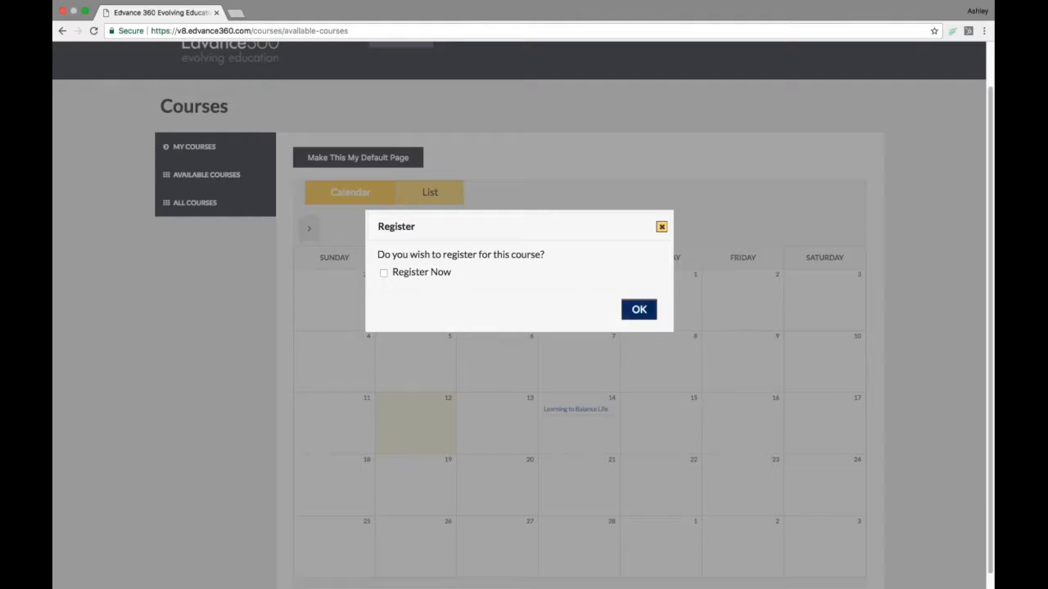
{"action": "left_click", "coordinate": [661, 227]}
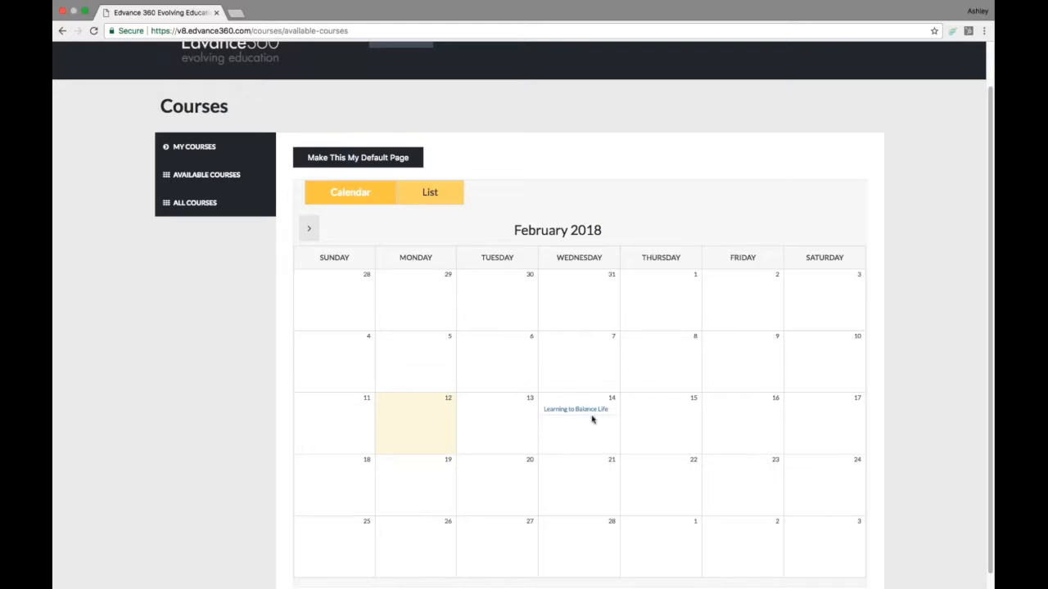
- Switch back to the admin account and review the home page Course Alerts, including Waitlist Students
{"action": "scroll", "coordinate": [594, 416], "scroll_direction": "up", "scroll_amount": 2}
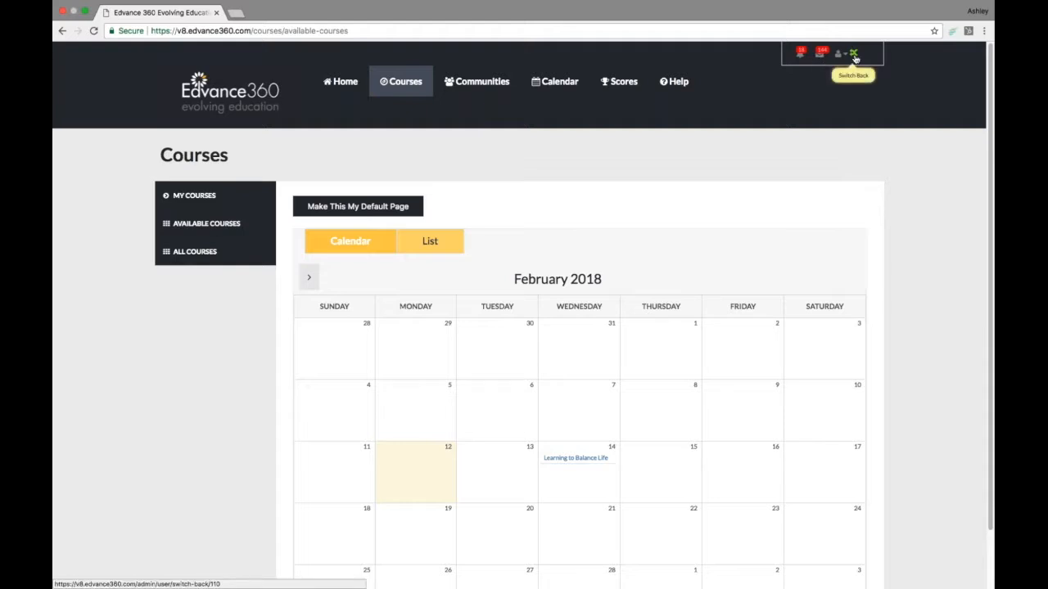
{"action": "left_click", "coordinate": [854, 56]}
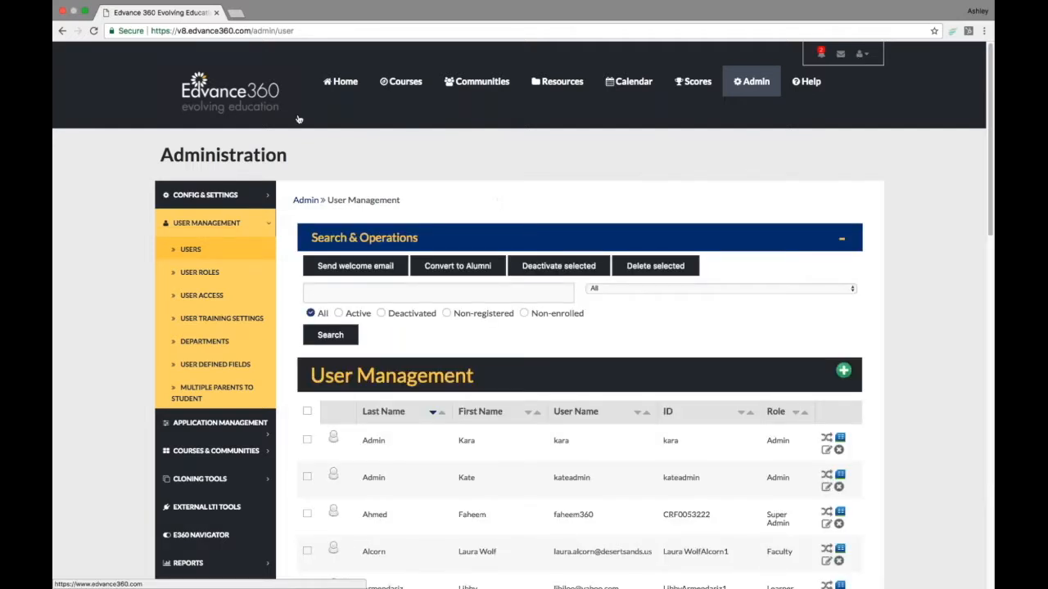
{"action": "left_click", "coordinate": [340, 86]}
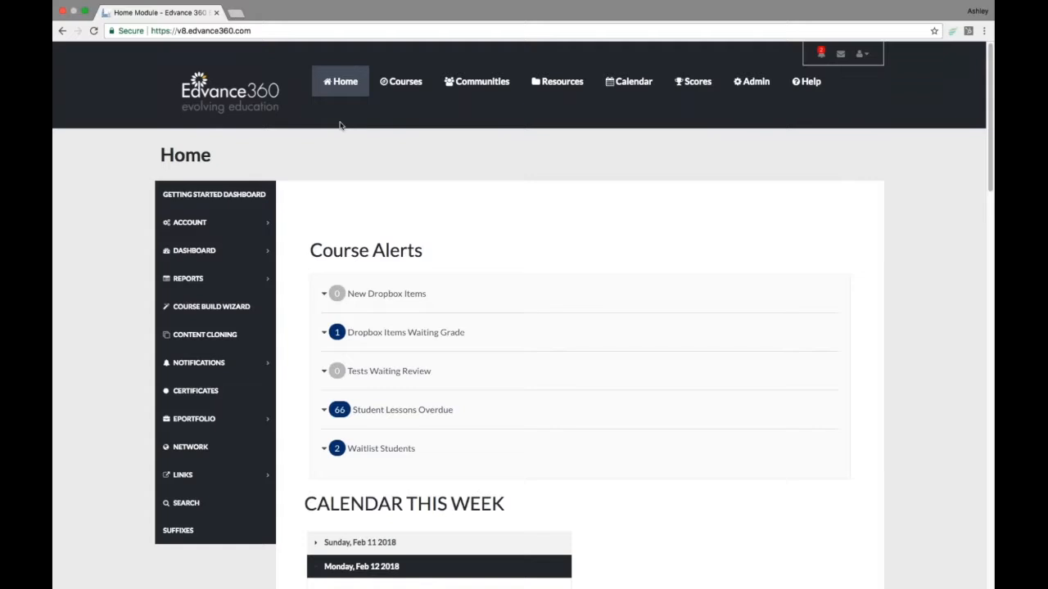
{"action": "left_click_drag", "start_coordinate": [309, 245], "coordinate": [426, 259]}
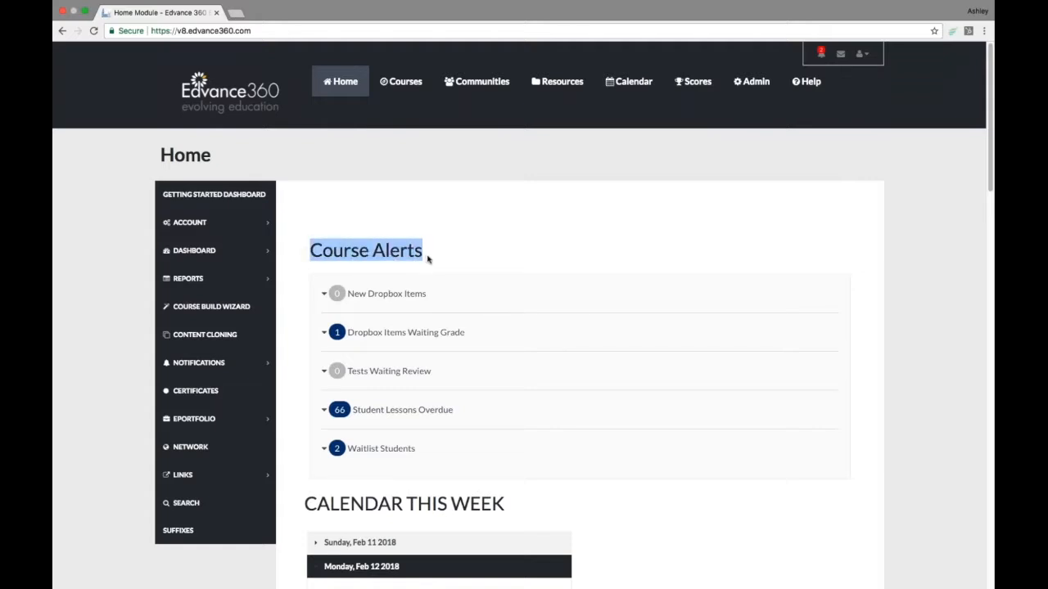
{"action": "left_click_drag", "start_coordinate": [417, 450], "coordinate": [347, 450]}
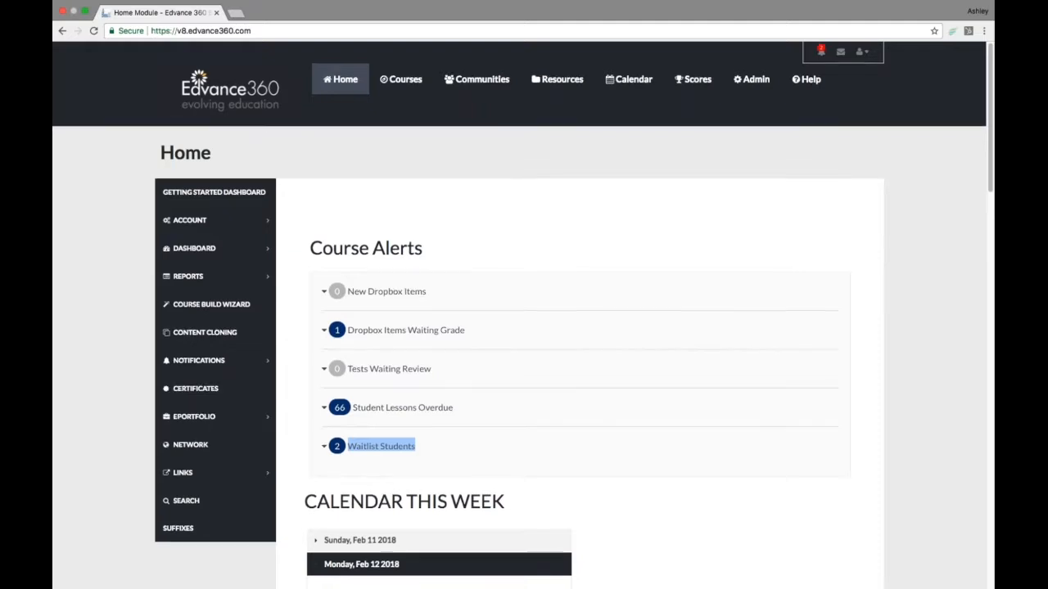
- Expand the Waitlist Students course alert on the home page
{"action": "scroll", "coordinate": [523, 316], "scroll_direction": "down", "scroll_amount": 1}
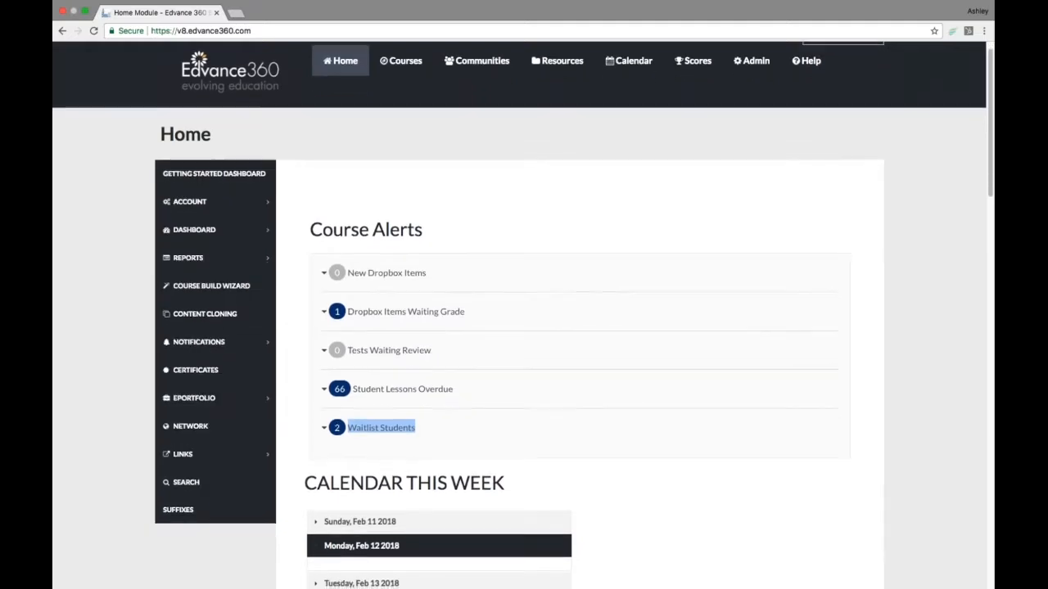
{"action": "scroll", "coordinate": [360, 426], "scroll_direction": "down", "scroll_amount": 1}
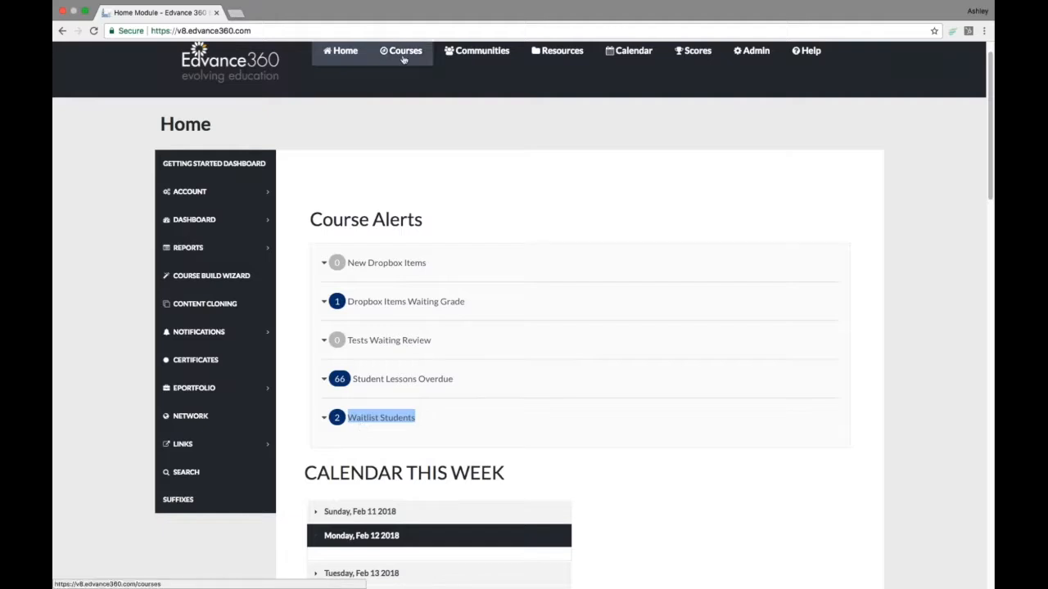
{"action": "left_click", "coordinate": [325, 418]}
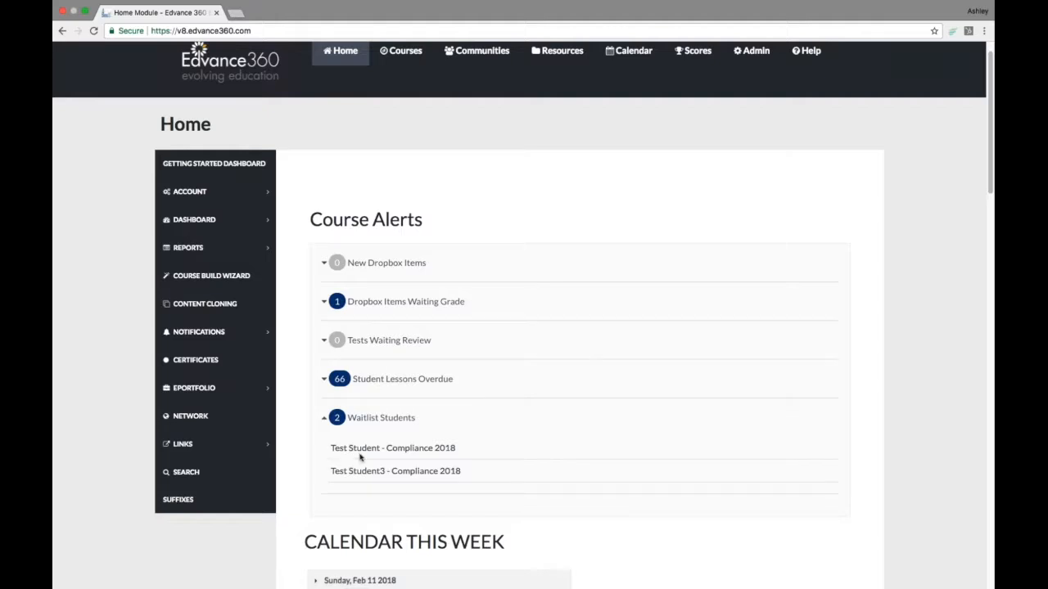
- Open the Compliance 2018 waitlist entry and review the course's Waitlist users in its Class Limiting settings
{"action": "left_click", "coordinate": [423, 453]}
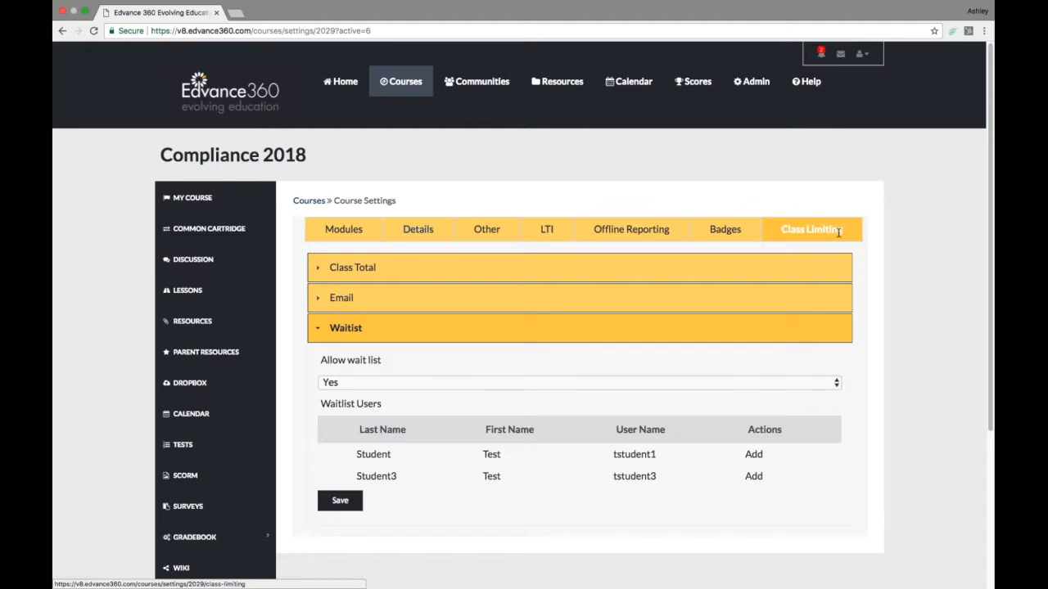
{"action": "scroll", "coordinate": [899, 401], "scroll_direction": "down", "scroll_amount": 3}
{"action": "scroll", "coordinate": [899, 401], "scroll_direction": "down", "scroll_amount": 1}
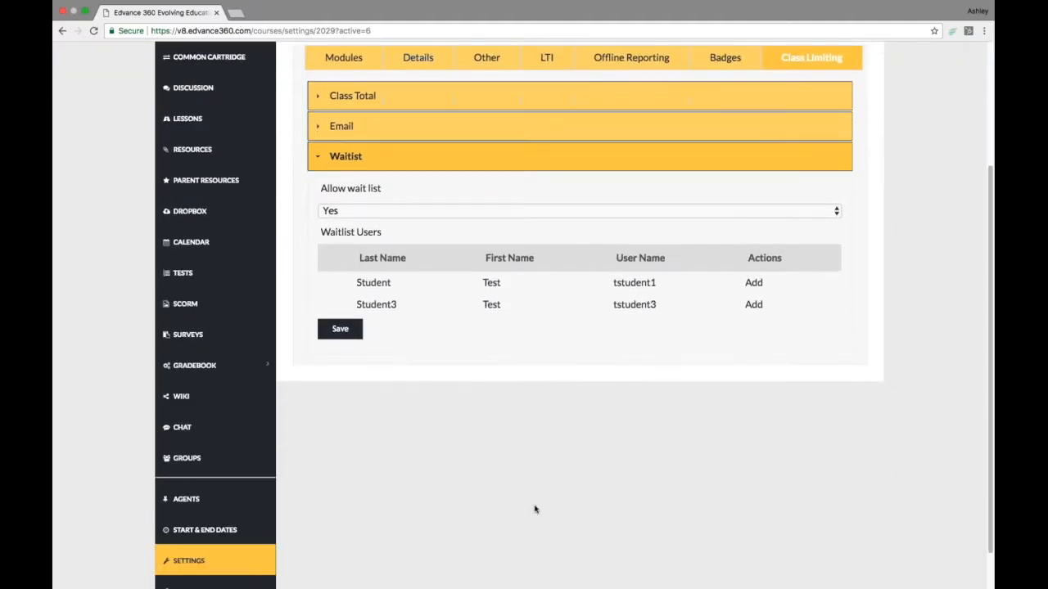
{"action": "scroll", "coordinate": [568, 463], "scroll_direction": "up", "scroll_amount": 4}
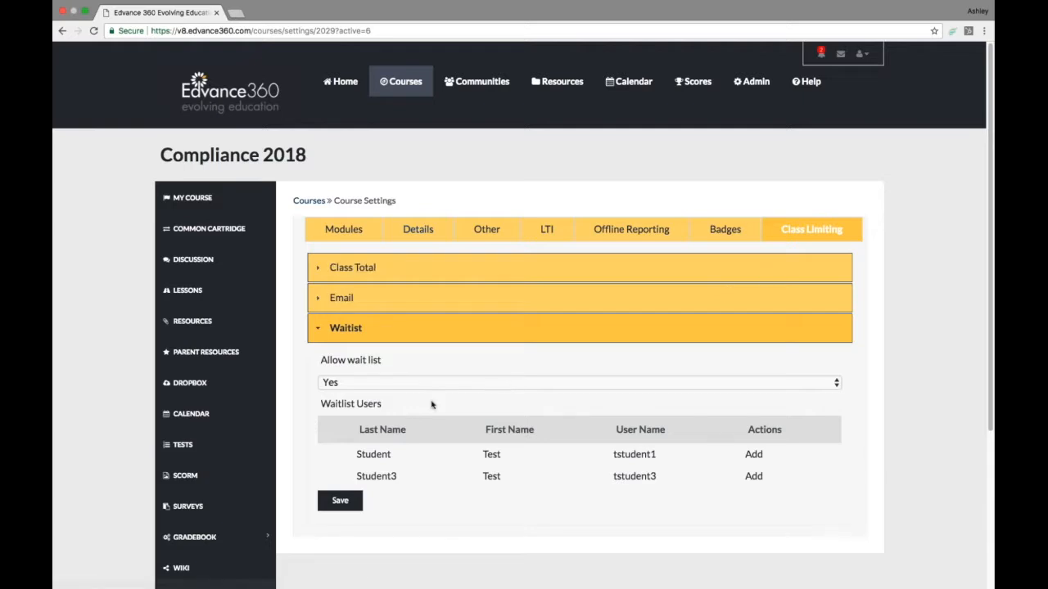
{"action": "scroll", "coordinate": [403, 418], "scroll_direction": "down", "scroll_amount": 1}
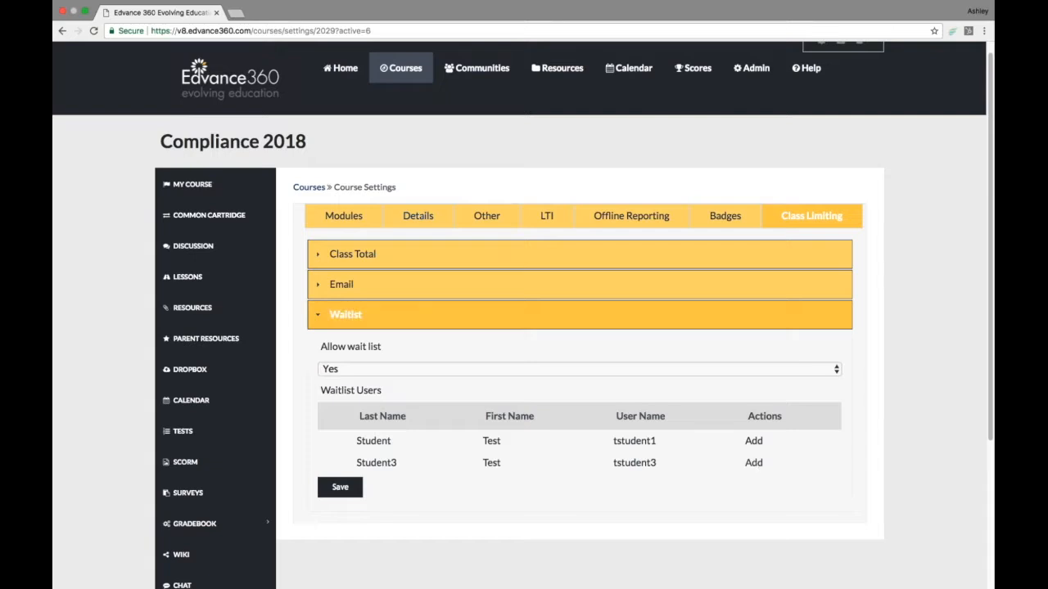
- Collapse the Waitlist section and expand Class Total to review the Number of seats in course options
{"action": "left_click", "coordinate": [344, 314]}
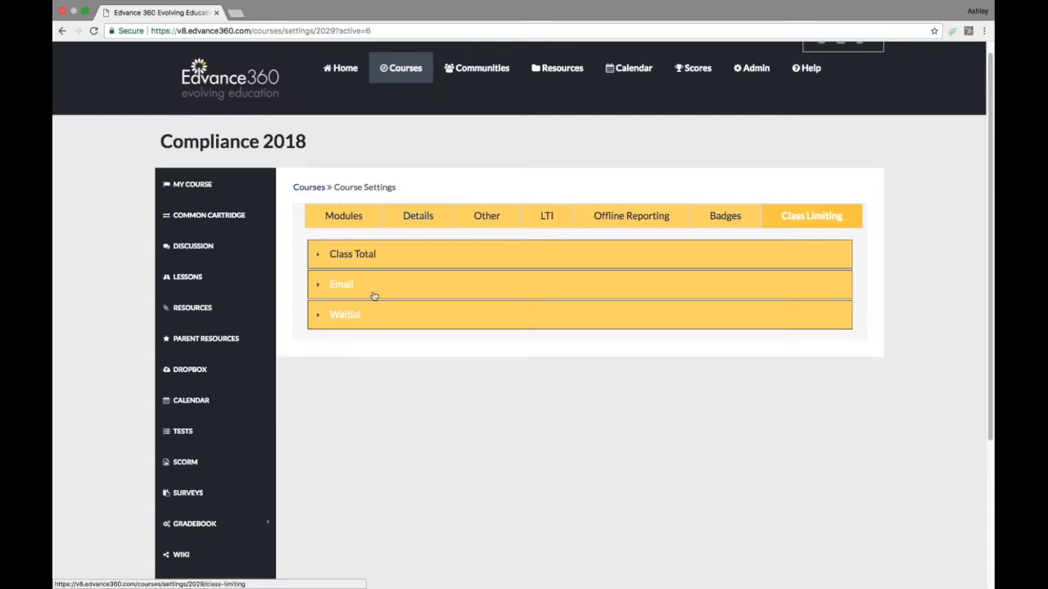
{"action": "left_click", "coordinate": [342, 249]}
{"action": "left_click_drag", "start_coordinate": [319, 286], "coordinate": [460, 292]}
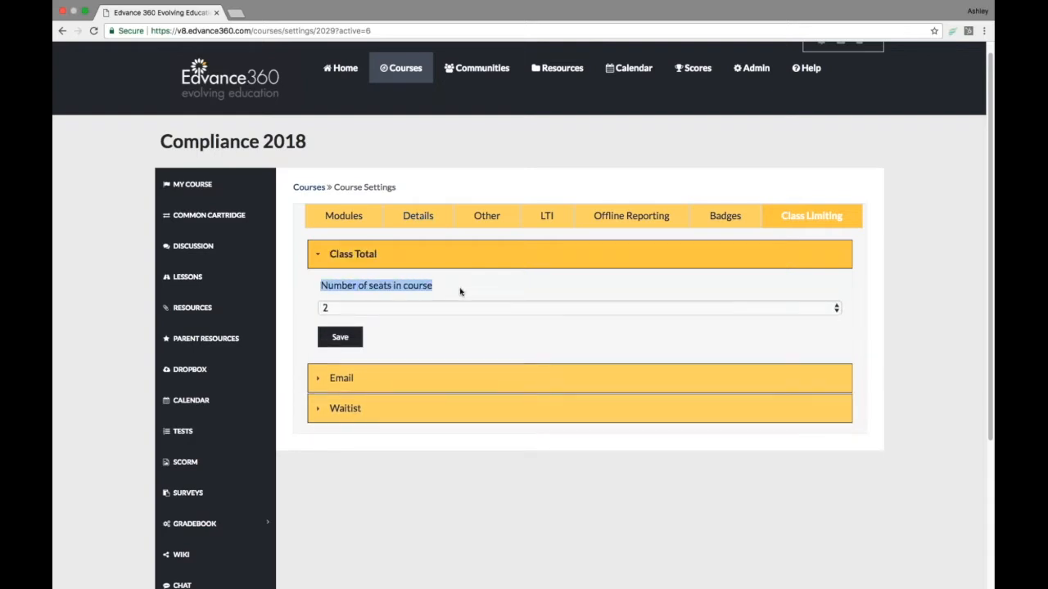
{"action": "left_click", "coordinate": [433, 306]}
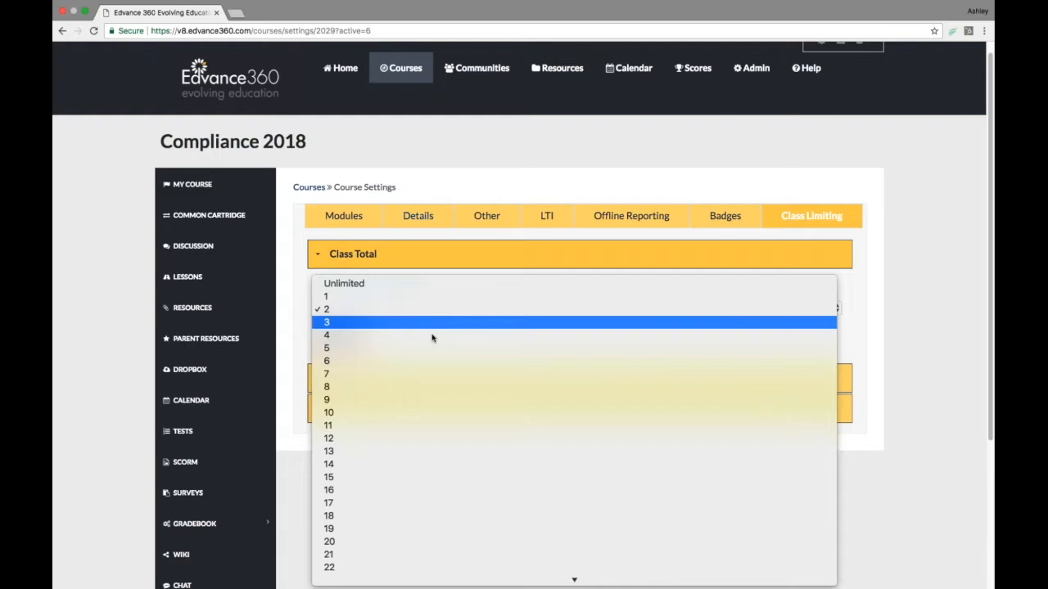
{"action": "scroll", "coordinate": [443, 550], "scroll_direction": "down", "scroll_amount": 15}
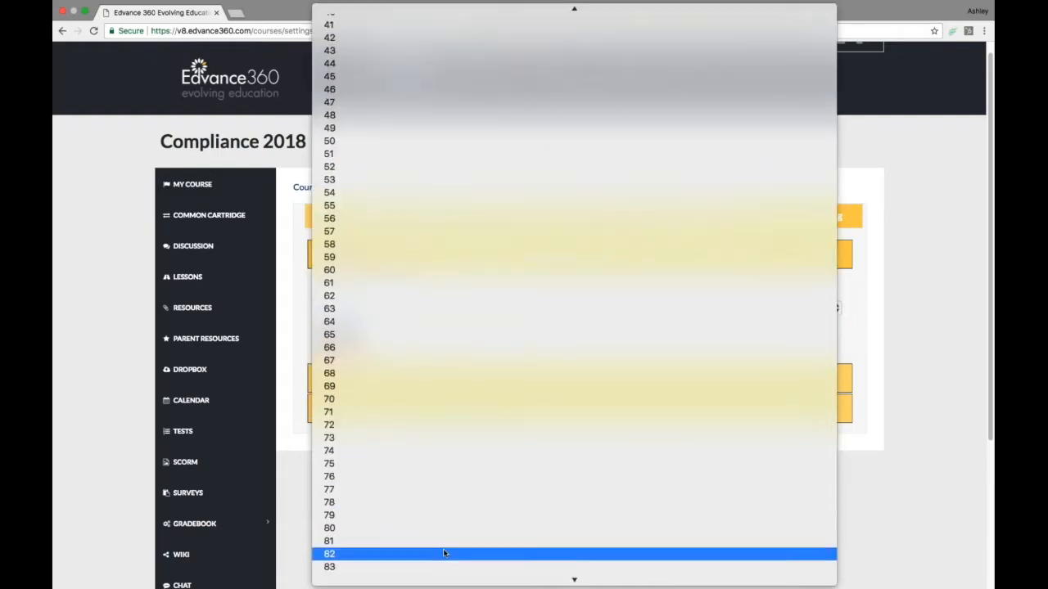
{"action": "left_click", "coordinate": [295, 308]}
{"action": "triple_click", "coordinate": [360, 285]}
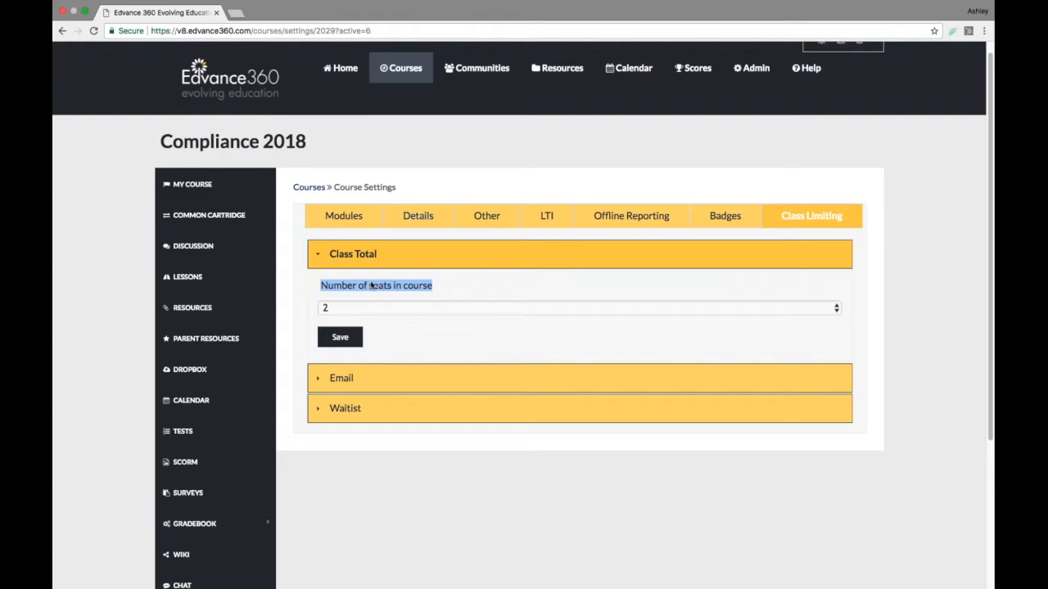
{"action": "left_click", "coordinate": [360, 246]}
- Expand the Email section and review the approved email and wait list email settings and message texts
{"action": "left_click", "coordinate": [347, 288]}
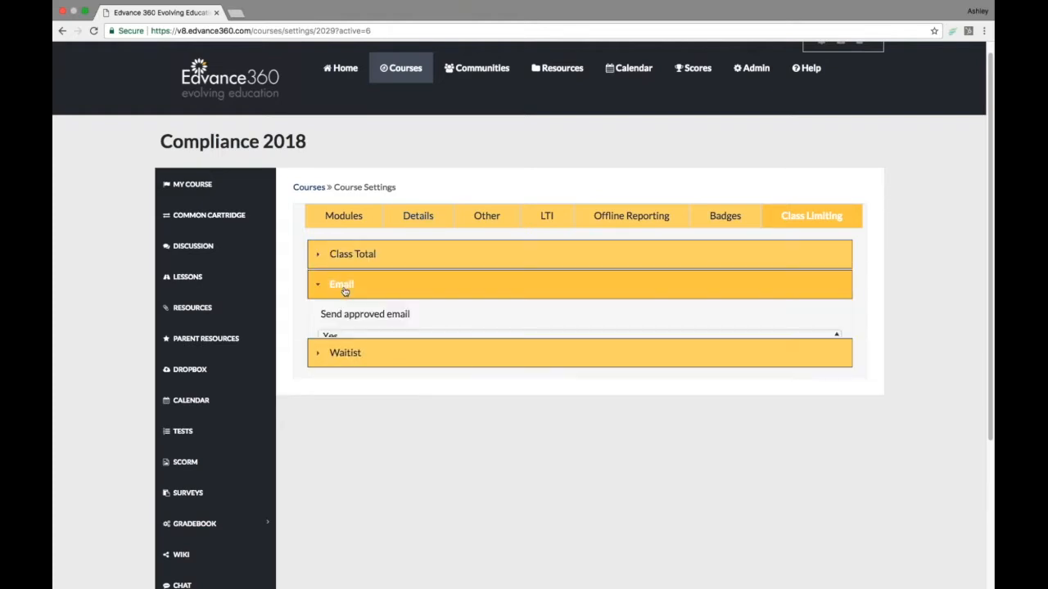
{"action": "scroll", "coordinate": [281, 370], "scroll_direction": "down", "scroll_amount": 2}
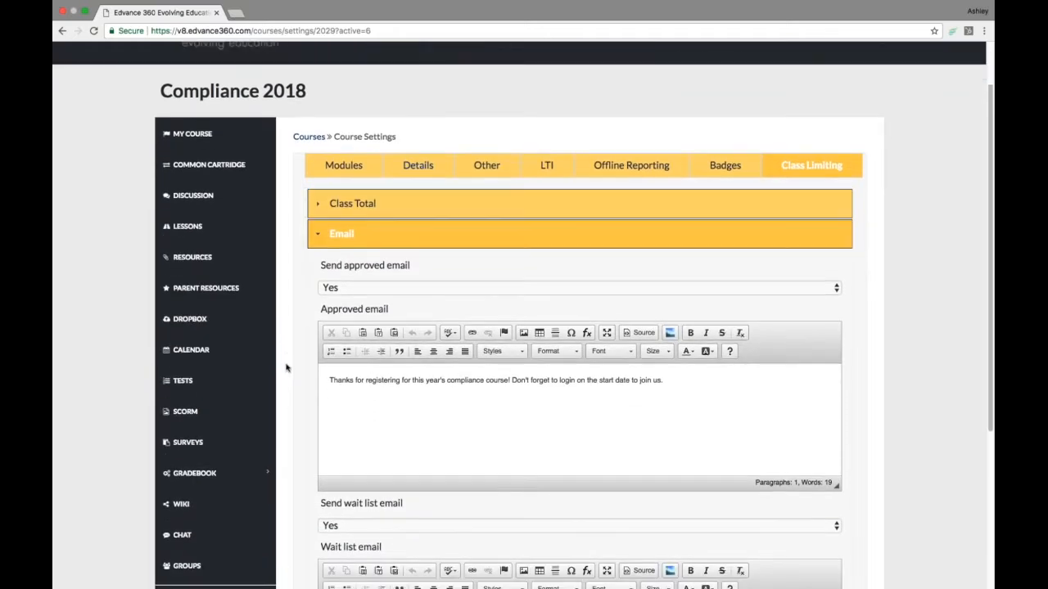
{"action": "left_click_drag", "start_coordinate": [318, 266], "coordinate": [416, 269]}
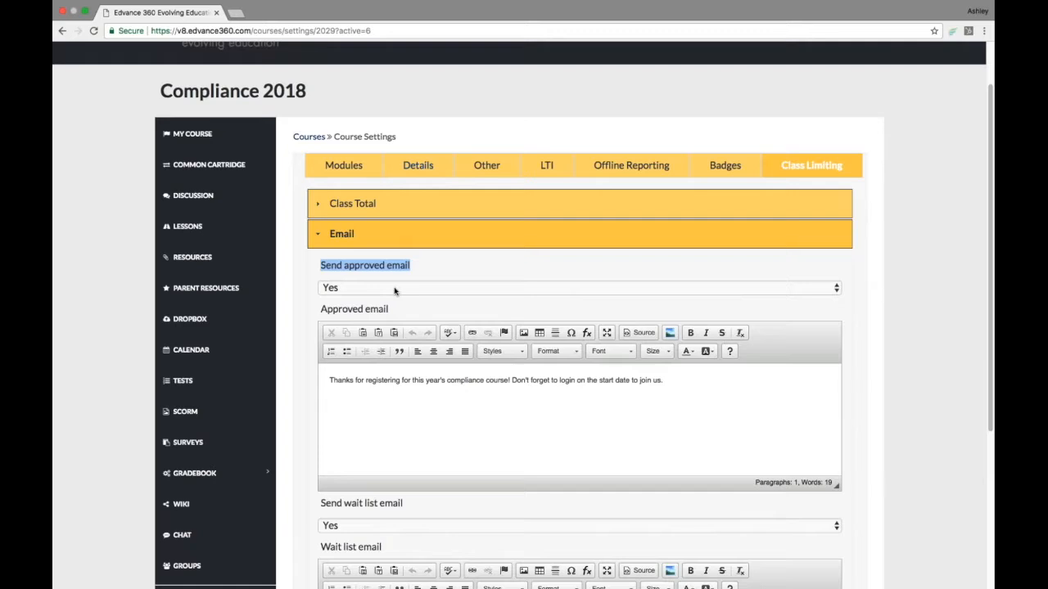
{"action": "left_click_drag", "start_coordinate": [327, 381], "coordinate": [678, 388]}
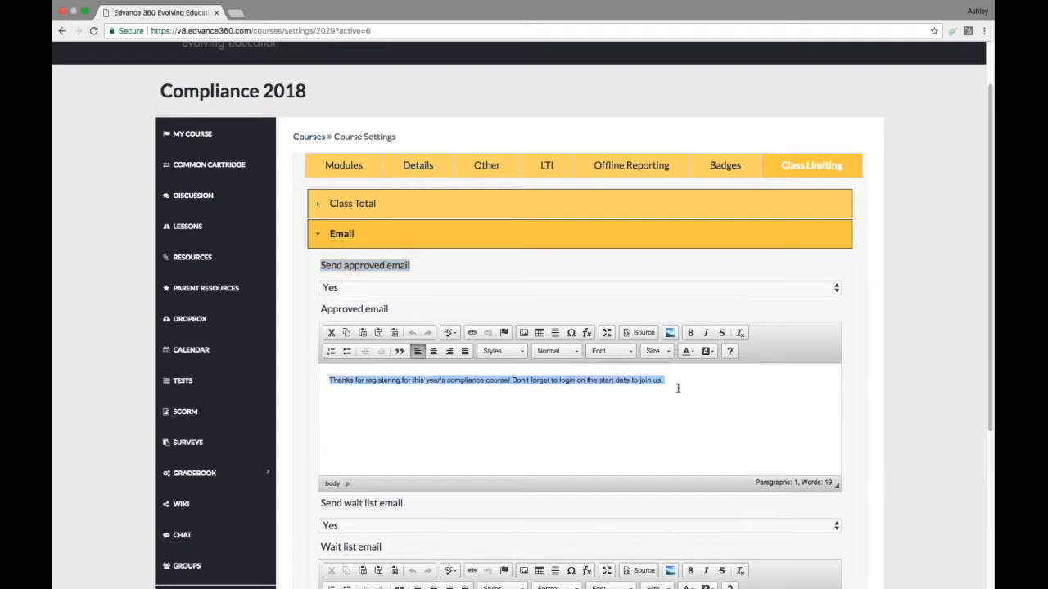
{"action": "scroll", "coordinate": [566, 417], "scroll_direction": "down", "scroll_amount": 1}
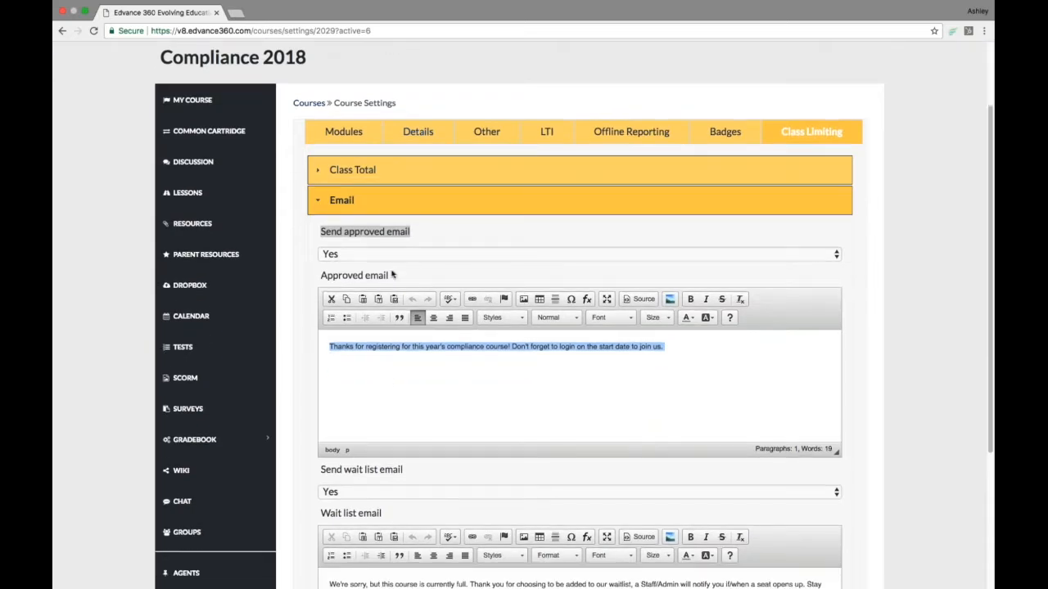
{"action": "scroll", "coordinate": [358, 389], "scroll_direction": "down", "scroll_amount": 1}
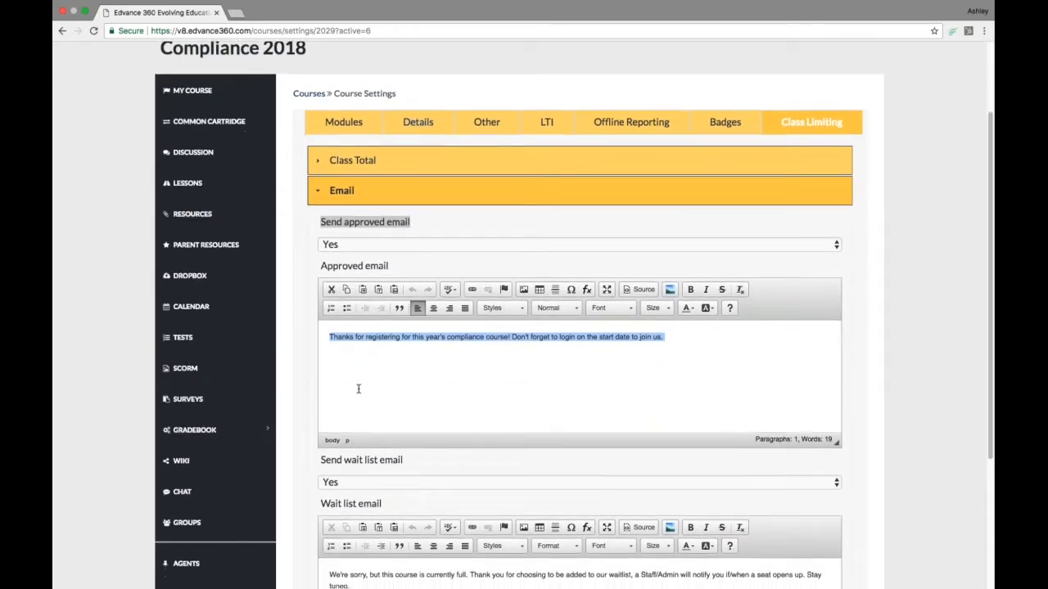
{"action": "scroll", "coordinate": [358, 389], "scroll_direction": "down", "scroll_amount": 2}
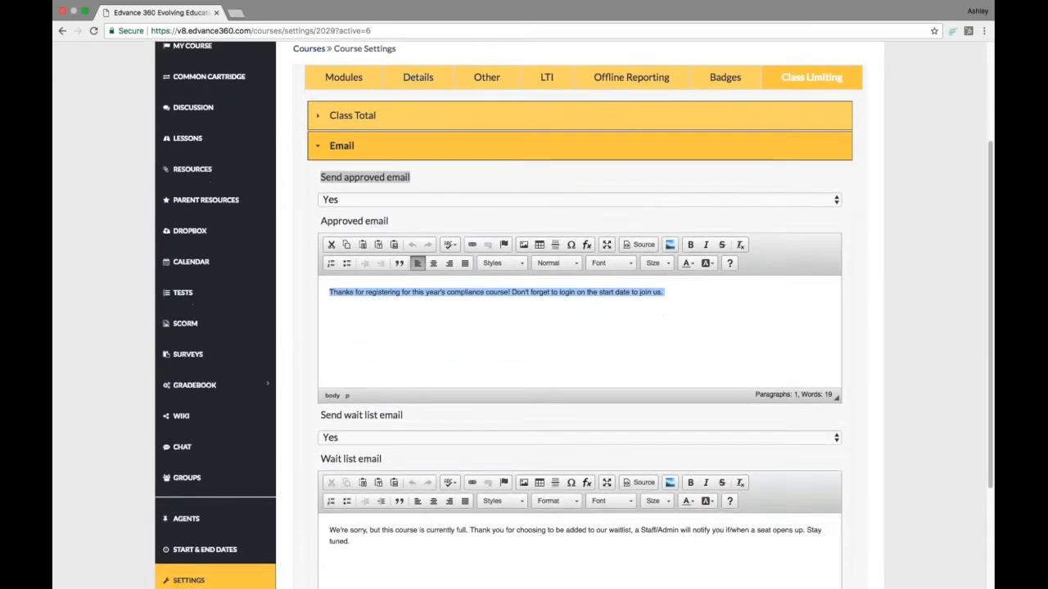
{"action": "scroll", "coordinate": [358, 389], "scroll_direction": "down", "scroll_amount": 1}
{"action": "left_click_drag", "start_coordinate": [335, 389], "coordinate": [425, 396]}
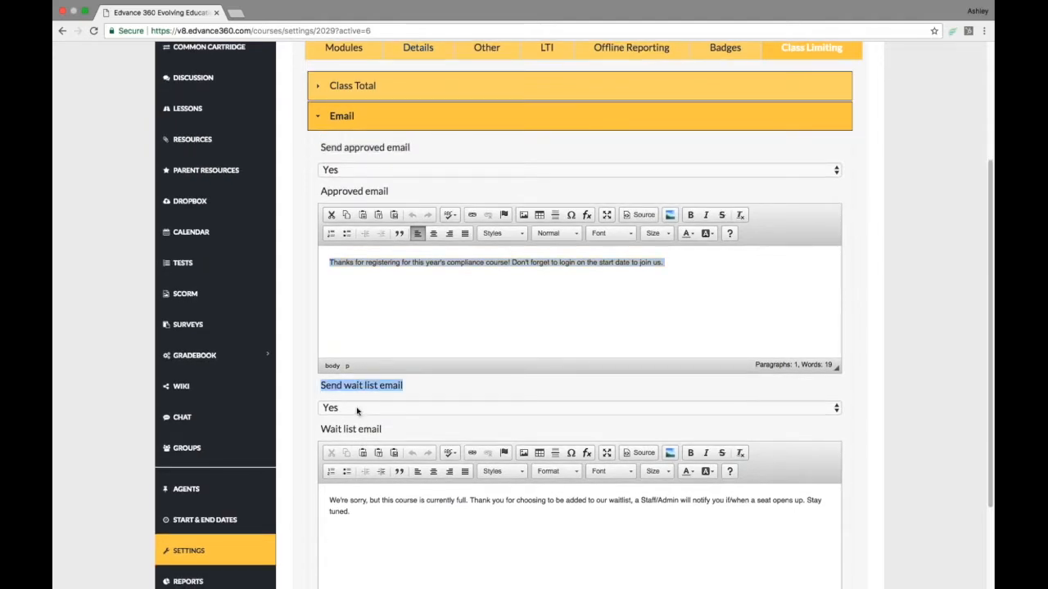
{"action": "scroll", "coordinate": [358, 412], "scroll_direction": "down", "scroll_amount": 2}
{"action": "left_click_drag", "start_coordinate": [328, 449], "coordinate": [373, 467]}
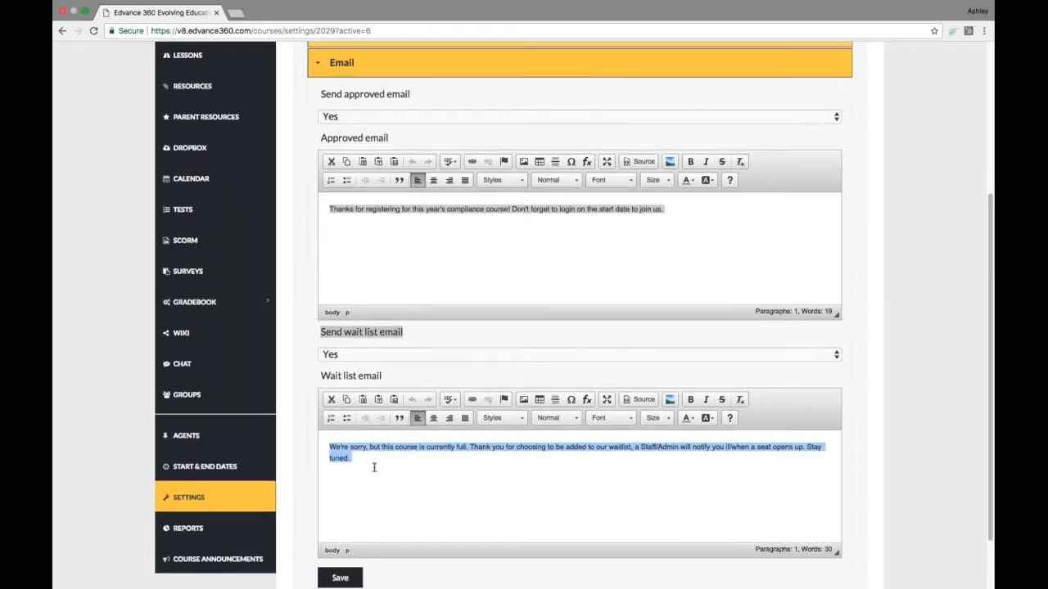
{"action": "scroll", "coordinate": [374, 467], "scroll_direction": "down", "scroll_amount": 1}
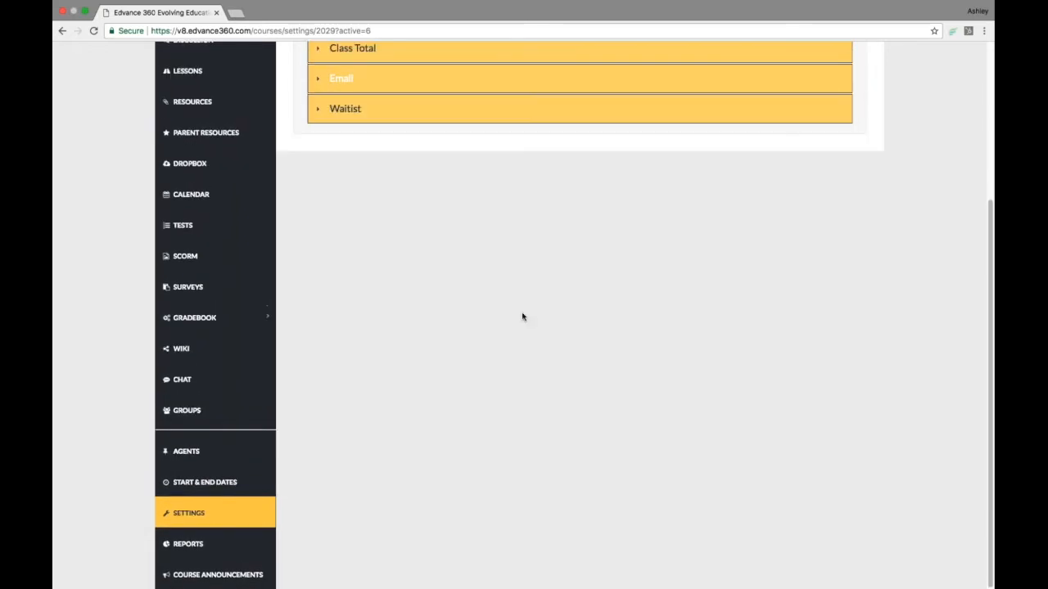
- Go to the Admin area and open Terms under Courses & Communities
{"action": "scroll", "coordinate": [522, 313], "scroll_direction": "up", "scroll_amount": 2}
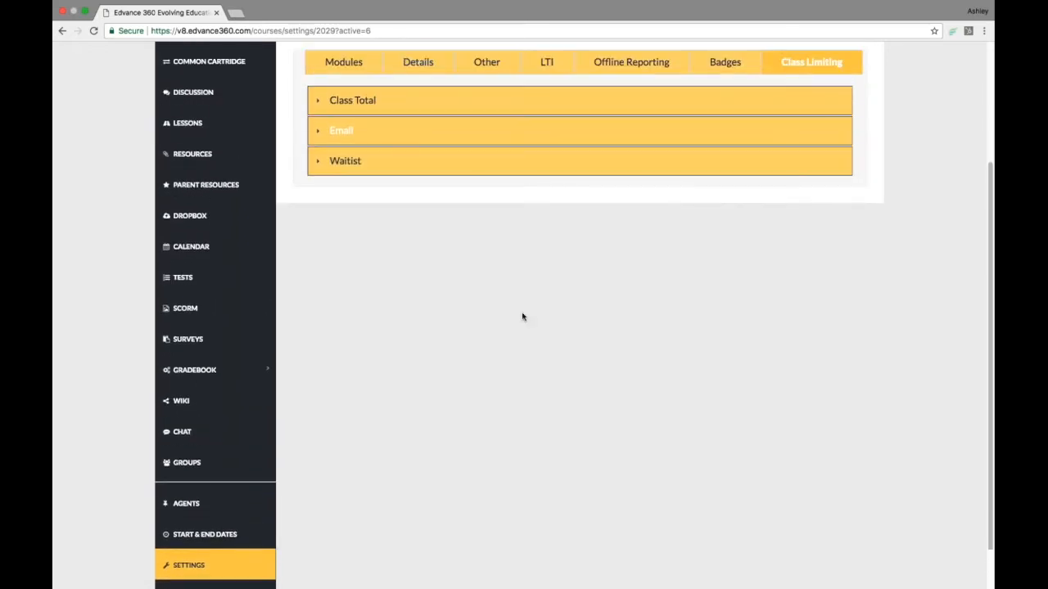
{"action": "scroll", "coordinate": [516, 320], "scroll_direction": "up", "scroll_amount": 2}
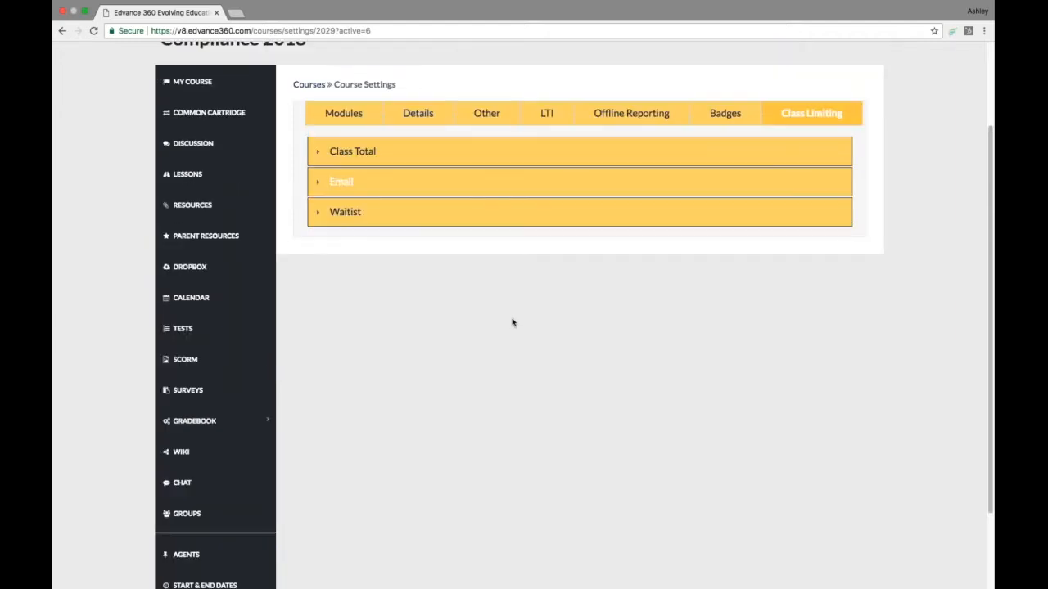
{"action": "scroll", "coordinate": [513, 323], "scroll_direction": "up", "scroll_amount": 2}
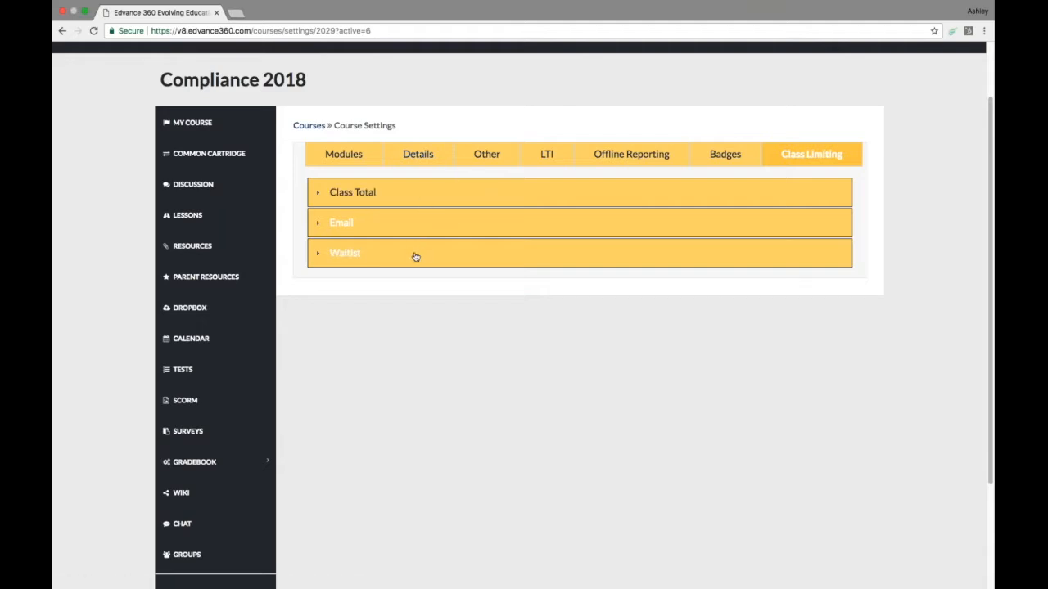
{"action": "scroll", "coordinate": [562, 141], "scroll_direction": "up", "scroll_amount": 2}
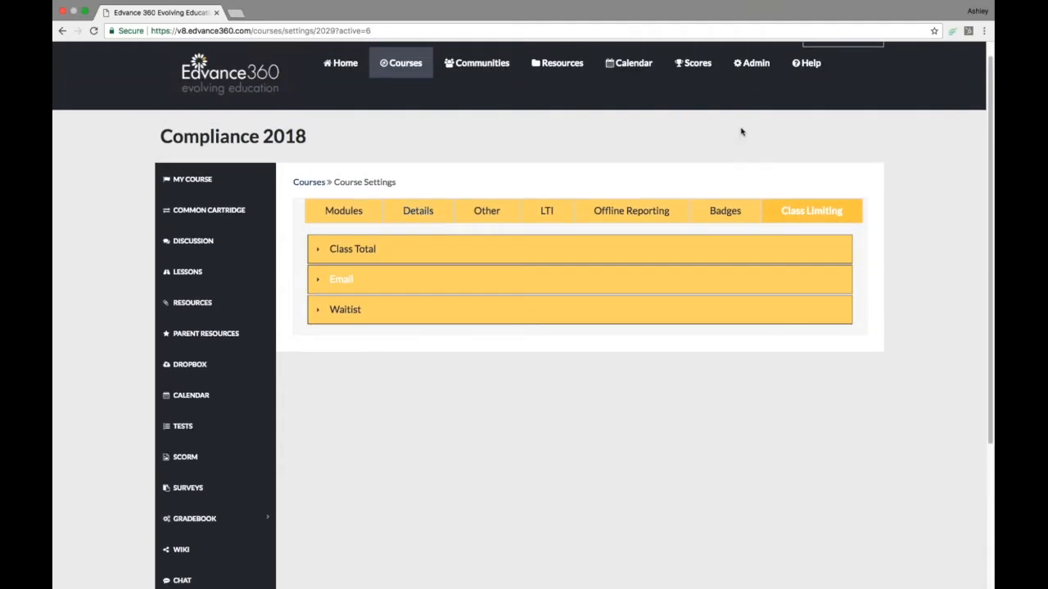
{"action": "left_click", "coordinate": [754, 65]}
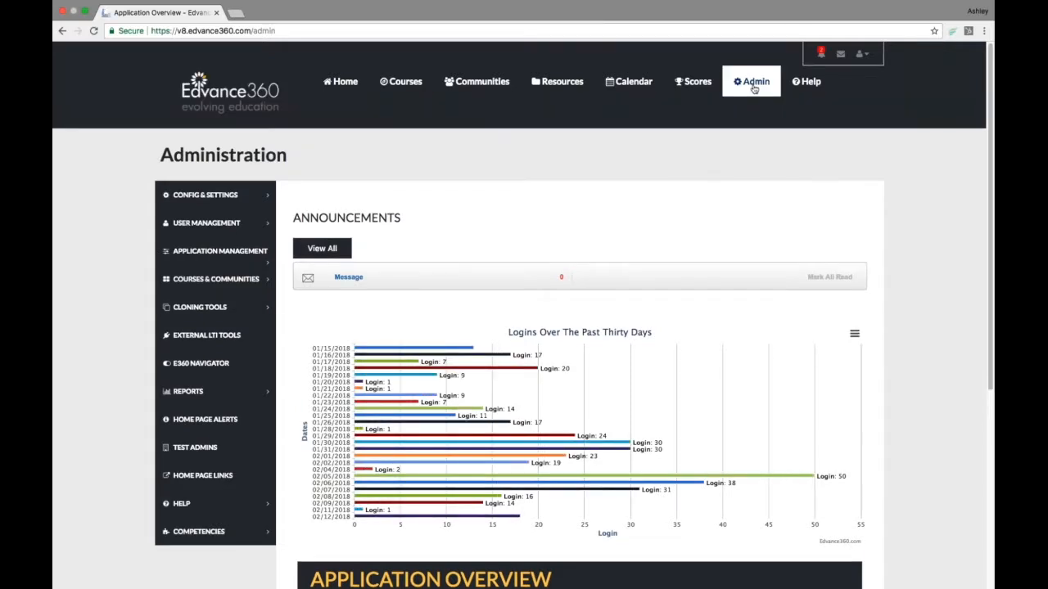
{"action": "left_click", "coordinate": [230, 282]}
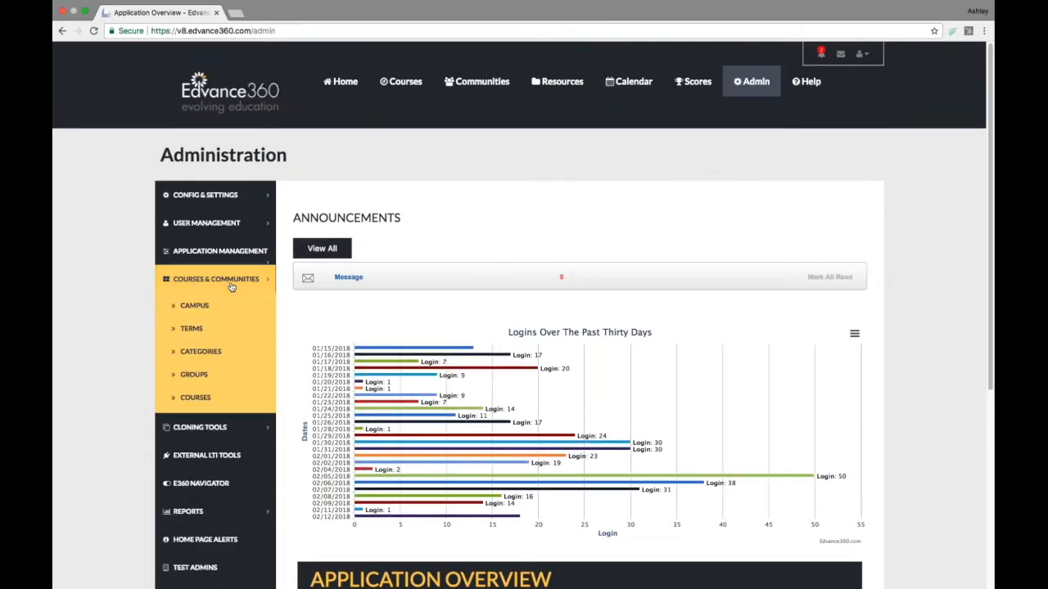
{"action": "left_click", "coordinate": [194, 334]}
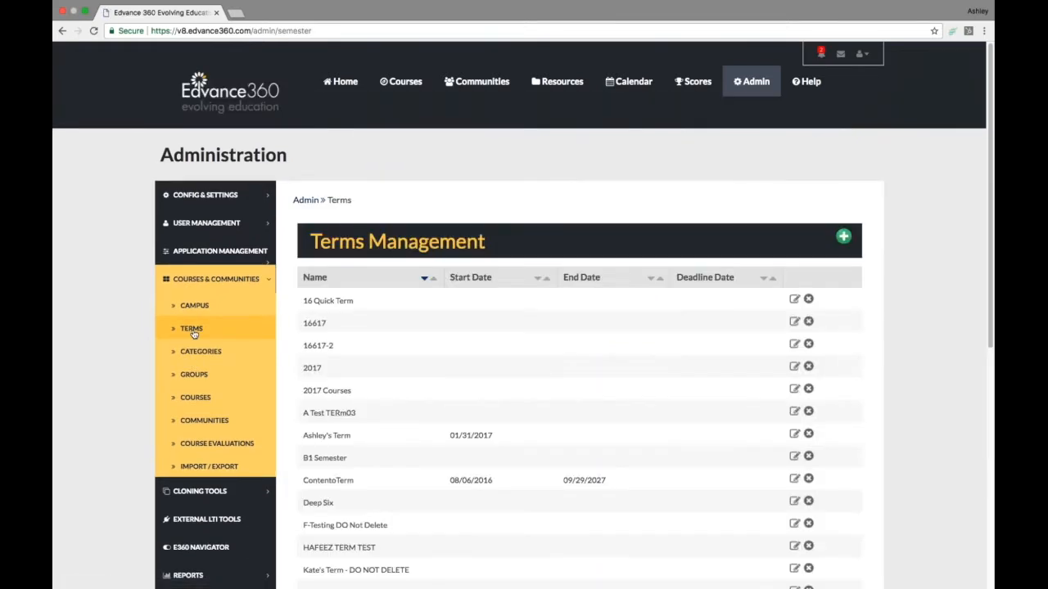
- Open a term's course list and start editing the Admin Training Course
{"action": "scroll", "coordinate": [320, 425], "scroll_direction": "down", "scroll_amount": 1}
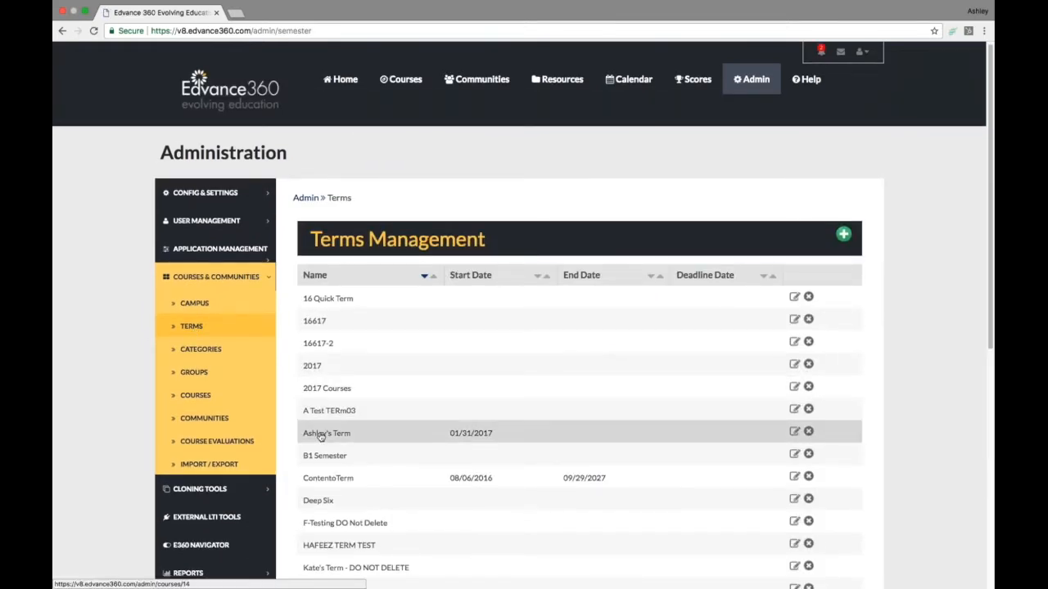
{"action": "left_click", "coordinate": [320, 434]}
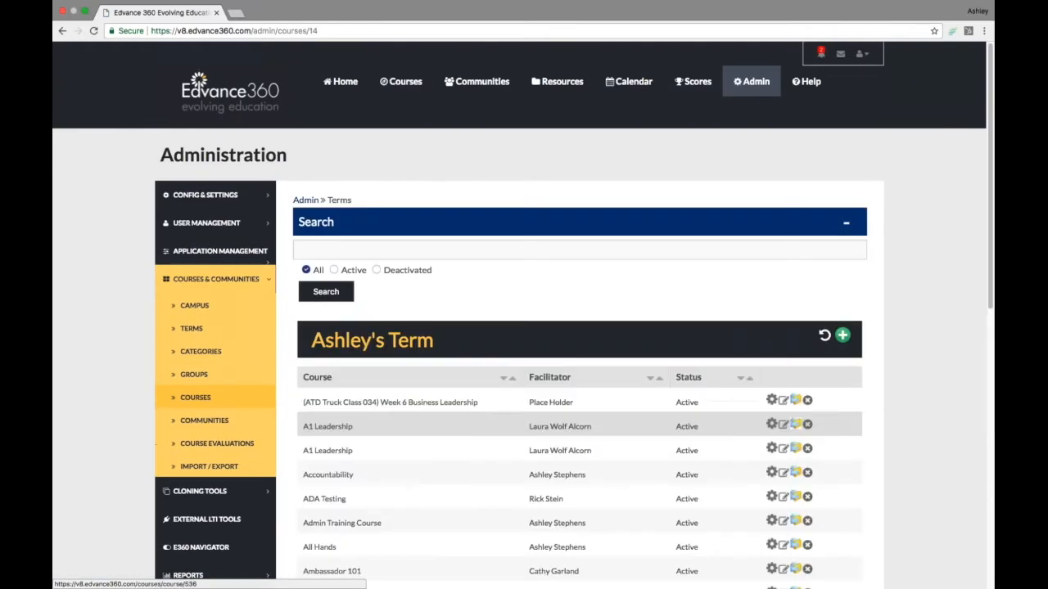
{"action": "scroll", "coordinate": [320, 437], "scroll_direction": "down", "scroll_amount": 2}
{"action": "scroll", "coordinate": [327, 371], "scroll_direction": "down", "scroll_amount": 3}
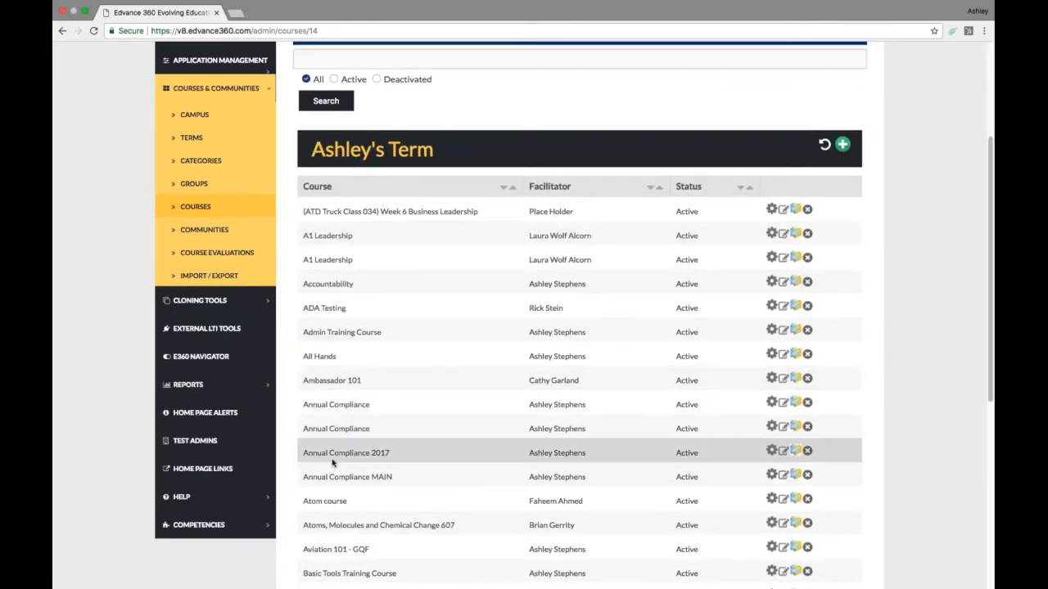
{"action": "scroll", "coordinate": [573, 556], "scroll_direction": "down", "scroll_amount": 1}
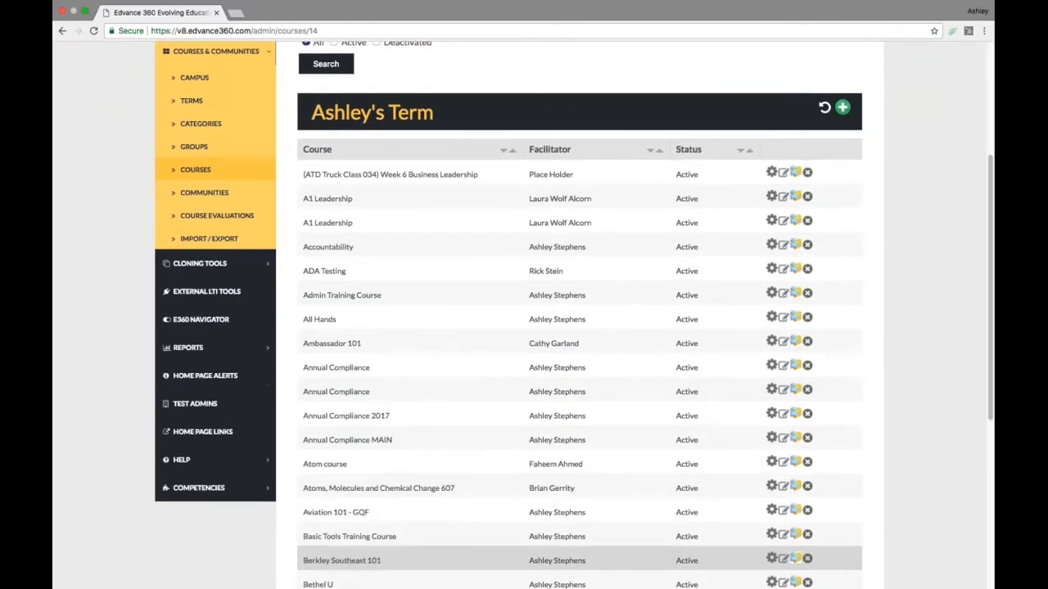
{"action": "scroll", "coordinate": [573, 560], "scroll_direction": "down", "scroll_amount": 1}
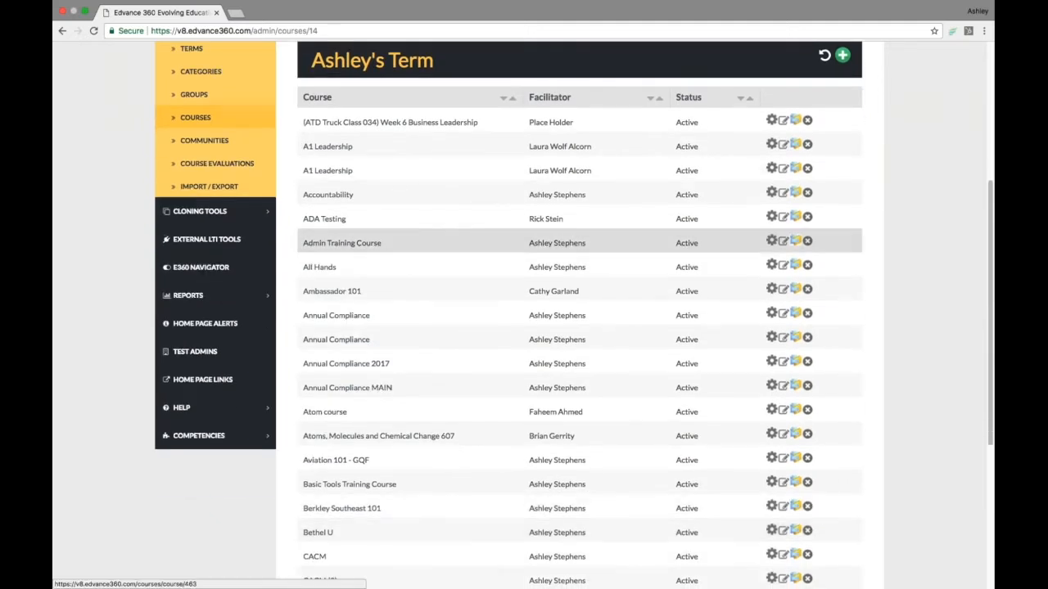
{"action": "left_click", "coordinate": [783, 241]}
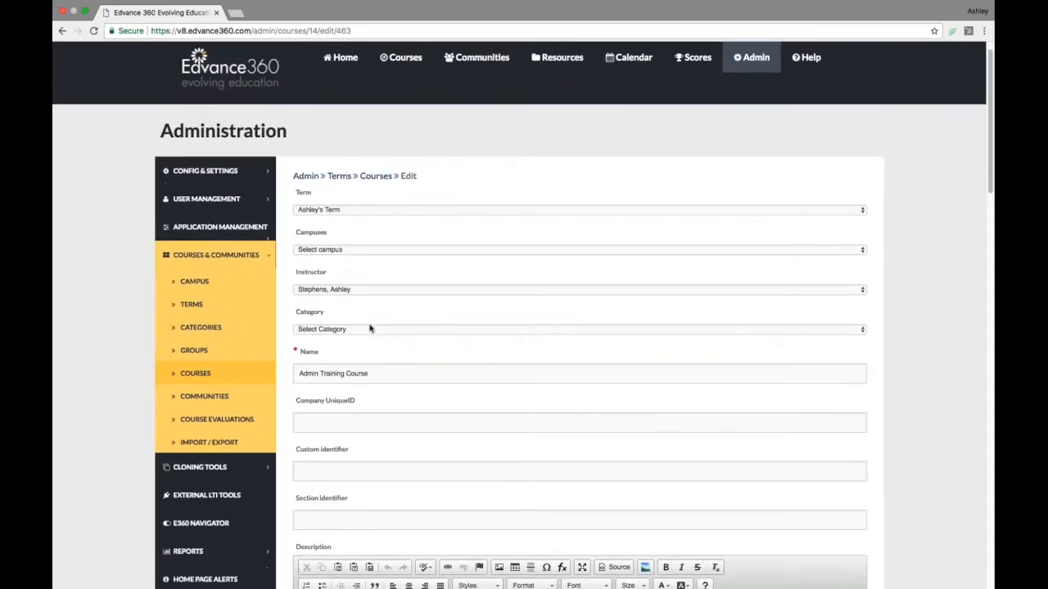
- Review the course's Number of seats in course and Instructor can control class limiting settings fields, opening the instructor option list without changing it
{"action": "scroll", "coordinate": [369, 327], "scroll_direction": "down", "scroll_amount": 2}
{"action": "scroll", "coordinate": [580, 327], "scroll_direction": "down", "scroll_amount": 6}
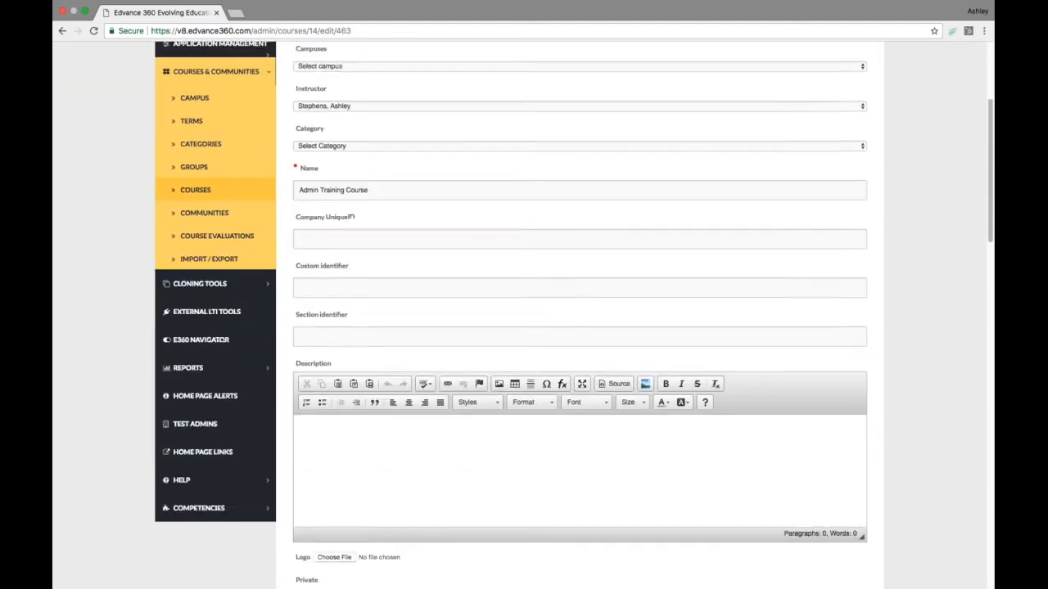
{"action": "scroll", "coordinate": [304, 405], "scroll_direction": "down", "scroll_amount": 2}
{"action": "left_click_drag", "start_coordinate": [295, 389], "coordinate": [382, 393]}
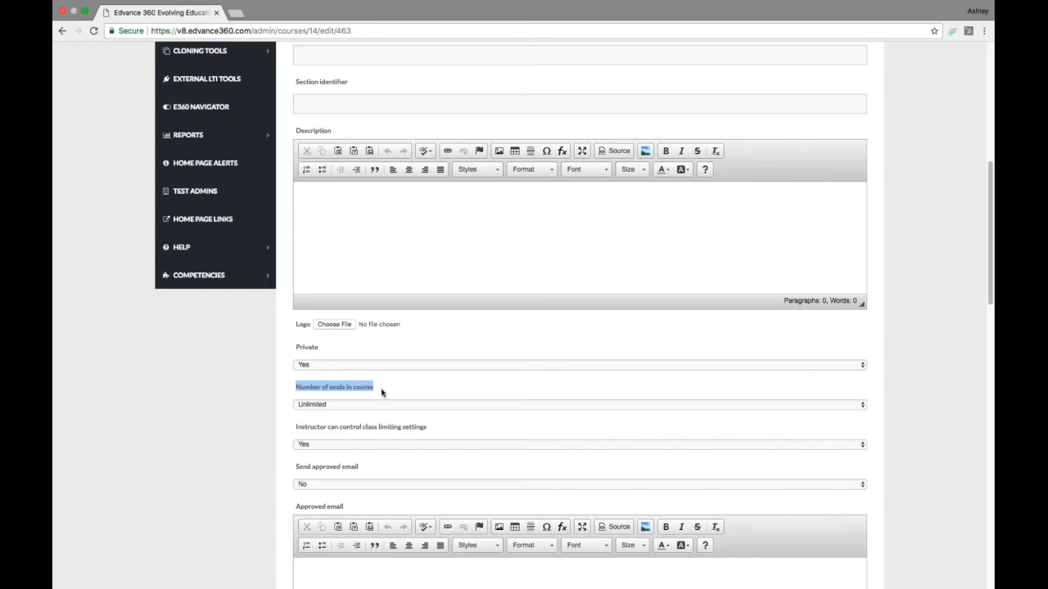
{"action": "left_click_drag", "start_coordinate": [295, 427], "coordinate": [440, 430]}
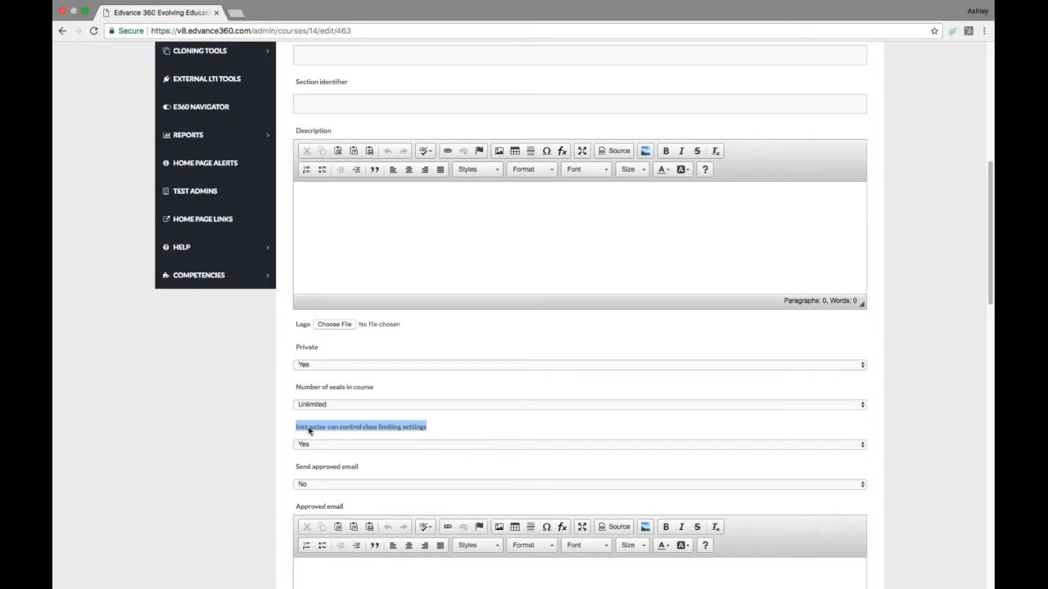
{"action": "left_click", "coordinate": [425, 445]}
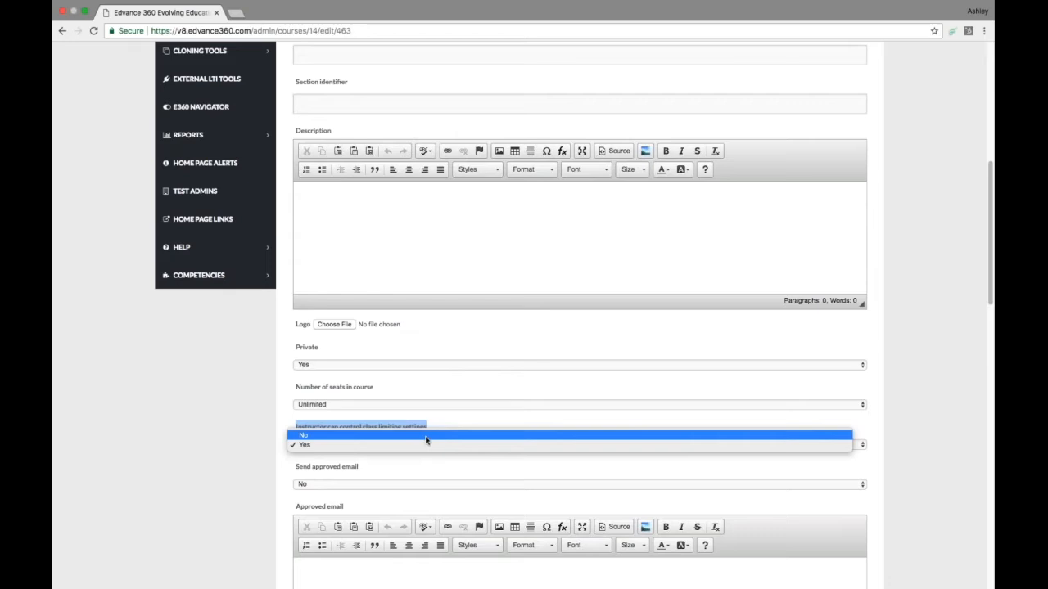
{"action": "left_click", "coordinate": [435, 418]}
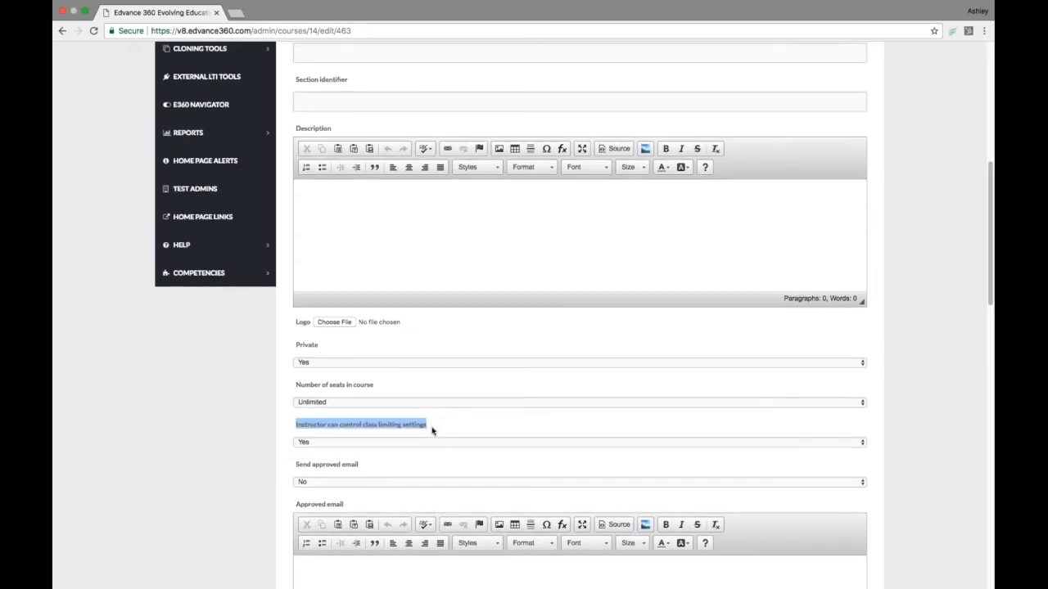
{"action": "scroll", "coordinate": [433, 426], "scroll_direction": "down", "scroll_amount": 1}
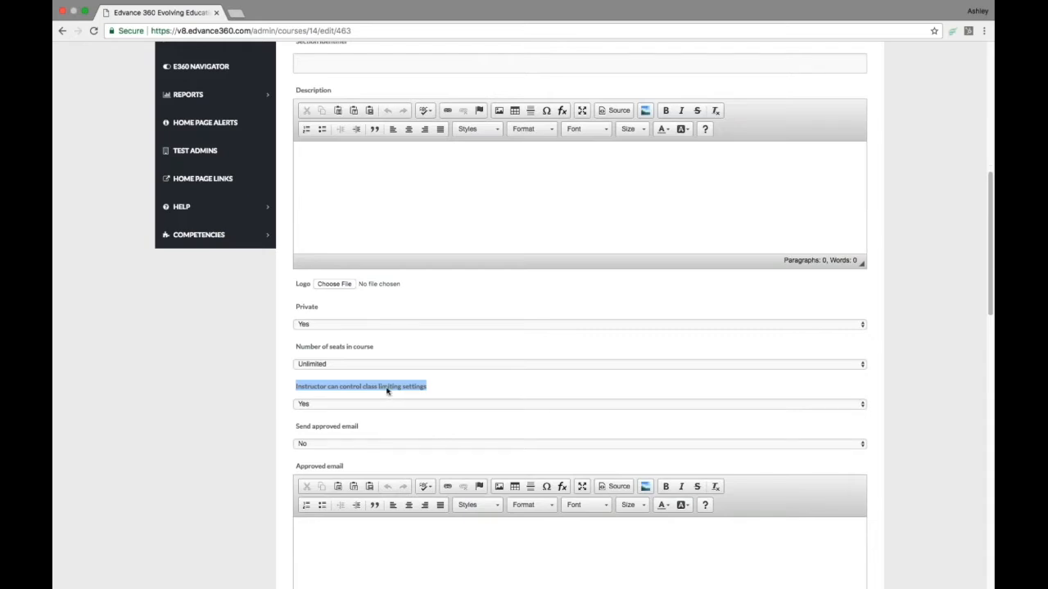
{"action": "left_click_drag", "start_coordinate": [296, 346], "coordinate": [376, 353]}
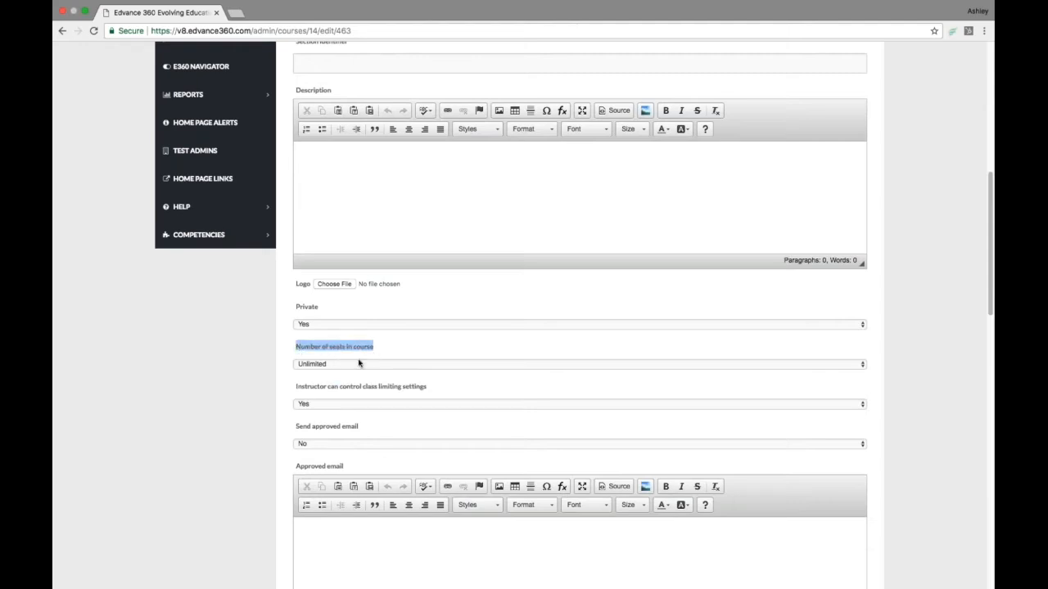
- Review the course's Send approved email, Approved email, Allow waitlist and Send waitlist email fields without changing them
{"action": "left_click", "coordinate": [317, 366]}
{"action": "left_click", "coordinate": [245, 362]}
{"action": "scroll", "coordinate": [283, 357], "scroll_direction": "down", "scroll_amount": 1}
{"action": "left_click_drag", "start_coordinate": [293, 397], "coordinate": [370, 402]}
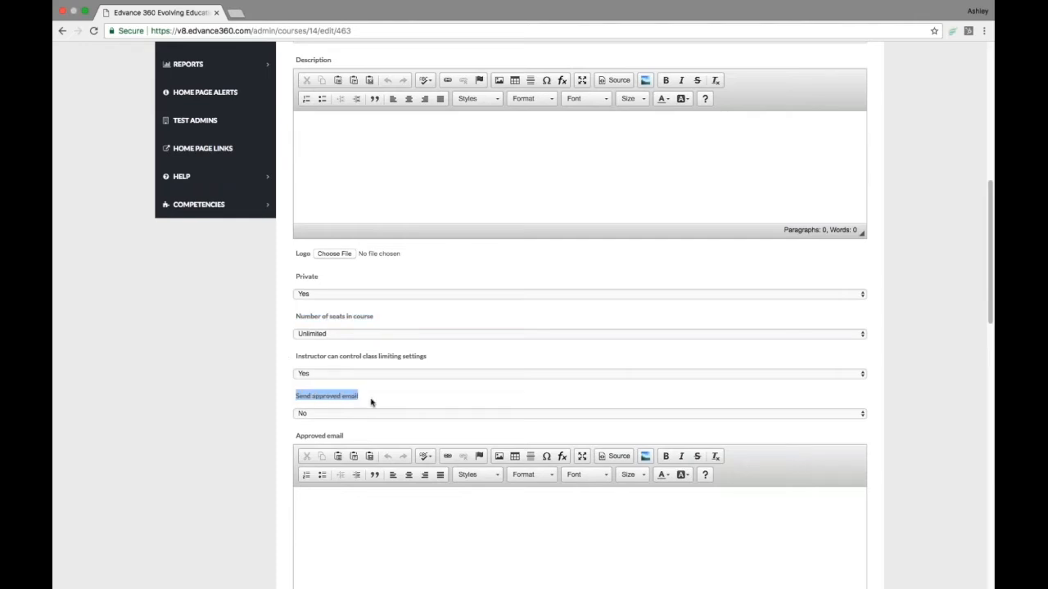
{"action": "scroll", "coordinate": [278, 442], "scroll_direction": "down", "scroll_amount": 1}
{"action": "scroll", "coordinate": [262, 452], "scroll_direction": "down", "scroll_amount": 3}
{"action": "left_click", "coordinate": [367, 414]}
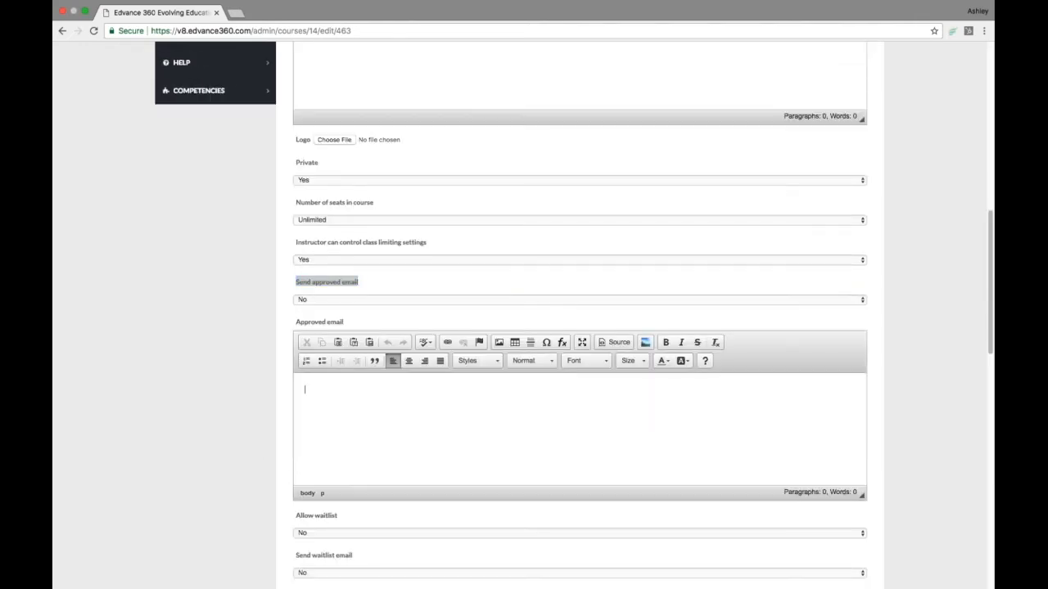
{"action": "scroll", "coordinate": [368, 415], "scroll_direction": "down", "scroll_amount": 3}
{"action": "left_click_drag", "start_coordinate": [297, 416], "coordinate": [350, 421]}
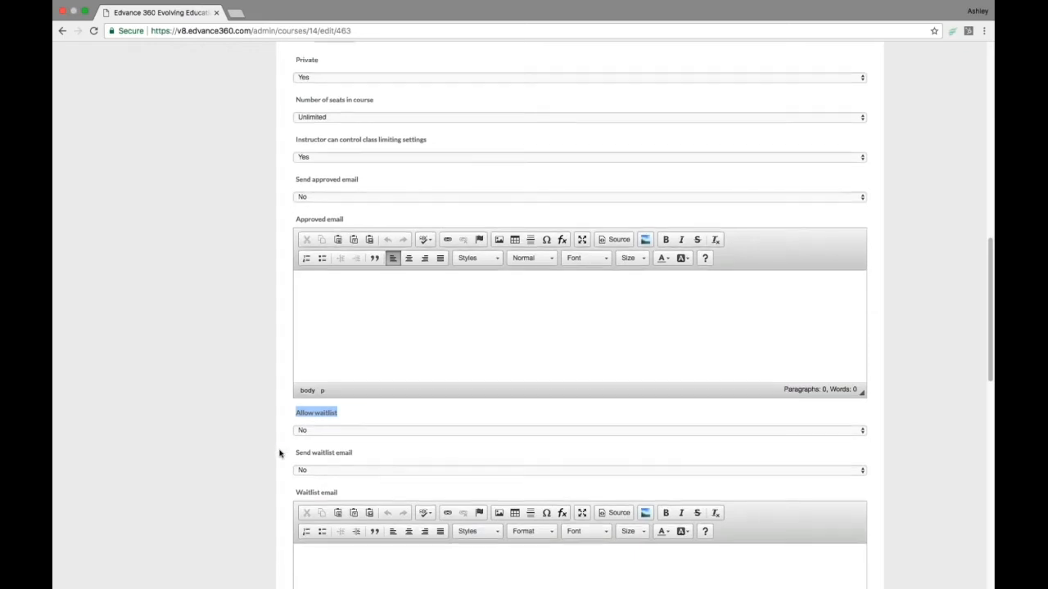
{"action": "scroll", "coordinate": [279, 454], "scroll_direction": "down", "scroll_amount": 3}
{"action": "left_click", "coordinate": [330, 368]}
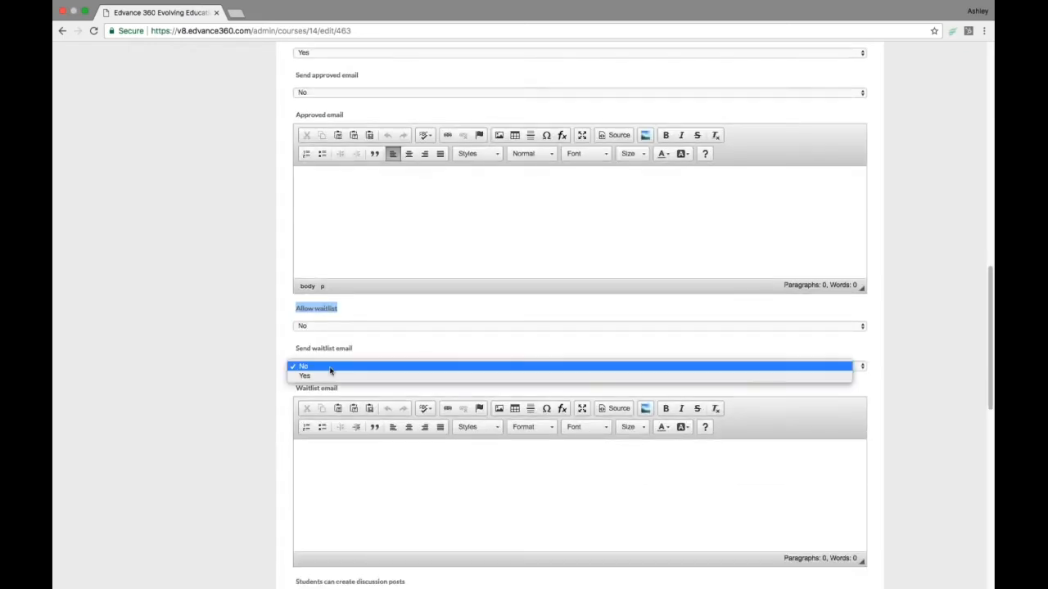
{"action": "left_click", "coordinate": [233, 441]}
{"action": "scroll", "coordinate": [237, 442], "scroll_direction": "down", "scroll_amount": 1}
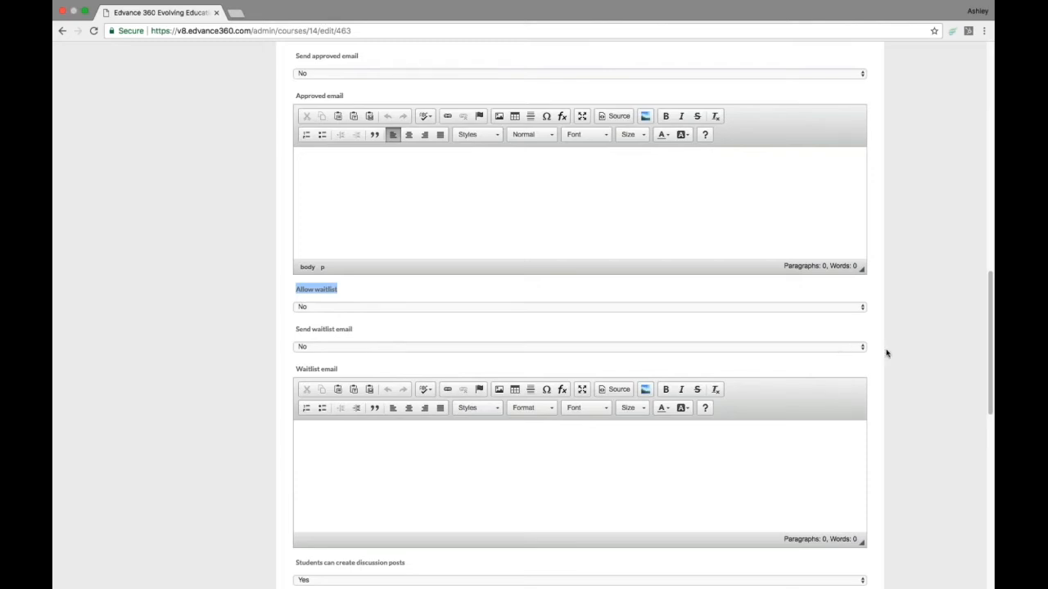
{"action": "scroll", "coordinate": [908, 358], "scroll_direction": "up", "scroll_amount": 1}
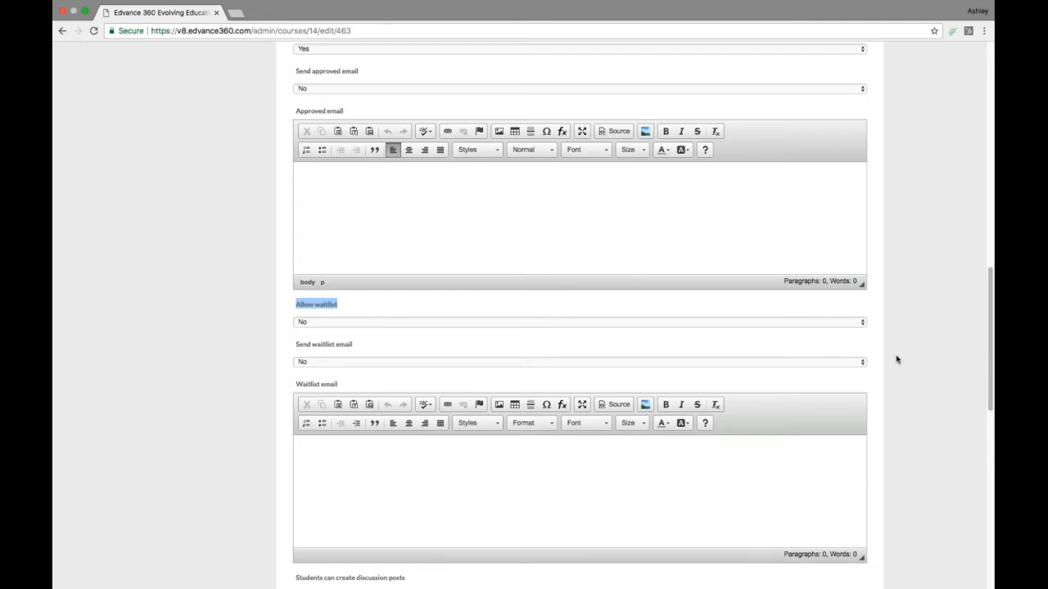
{"action": "scroll", "coordinate": [896, 360], "scroll_direction": "up", "scroll_amount": 1}
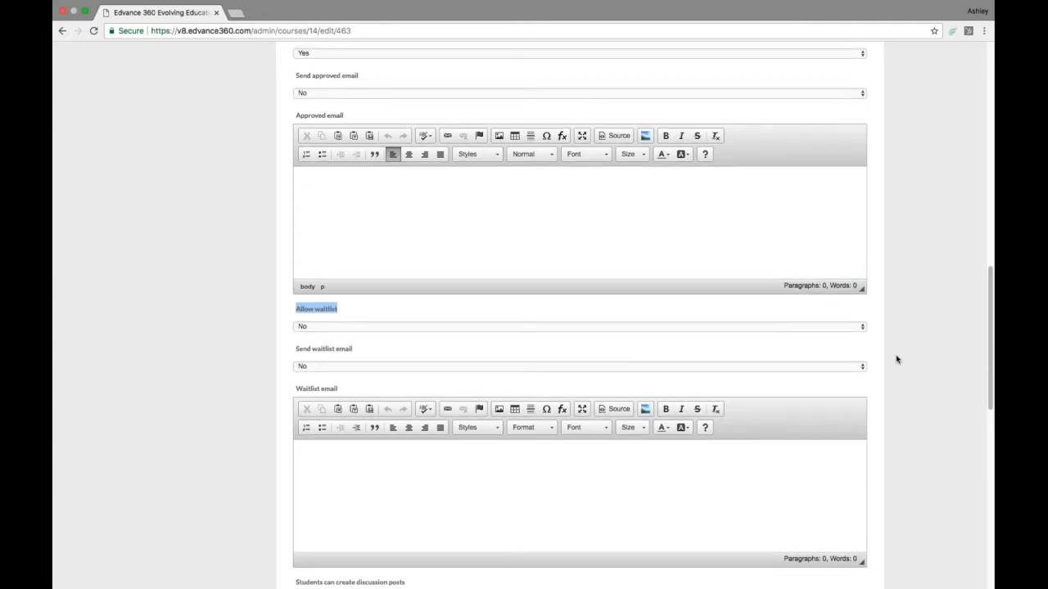
{"action": "scroll", "coordinate": [897, 359], "scroll_direction": "up", "scroll_amount": 2}
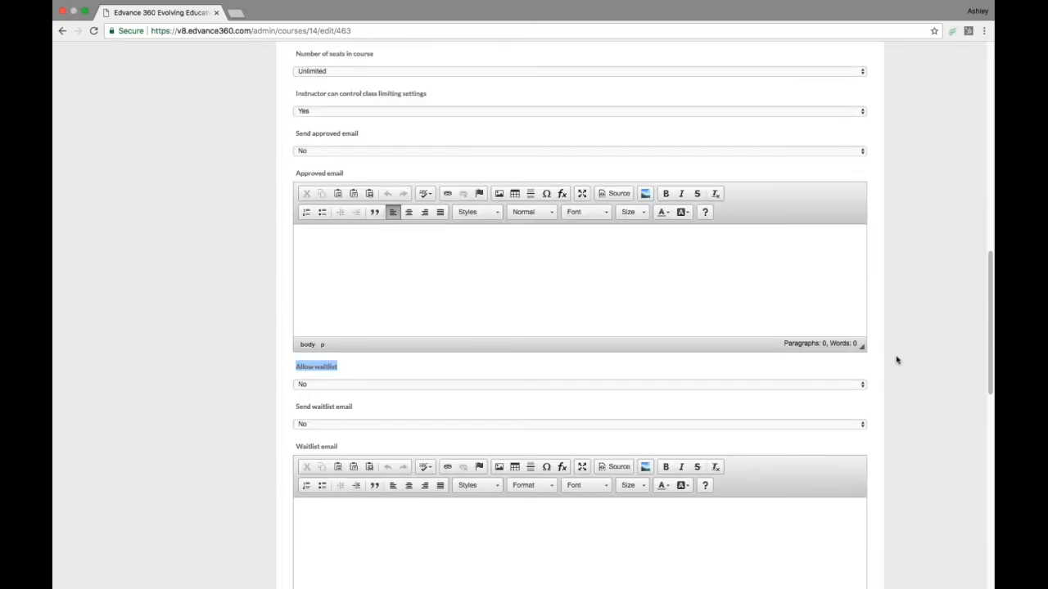
{"action": "scroll", "coordinate": [897, 359], "scroll_direction": "up", "scroll_amount": 5}
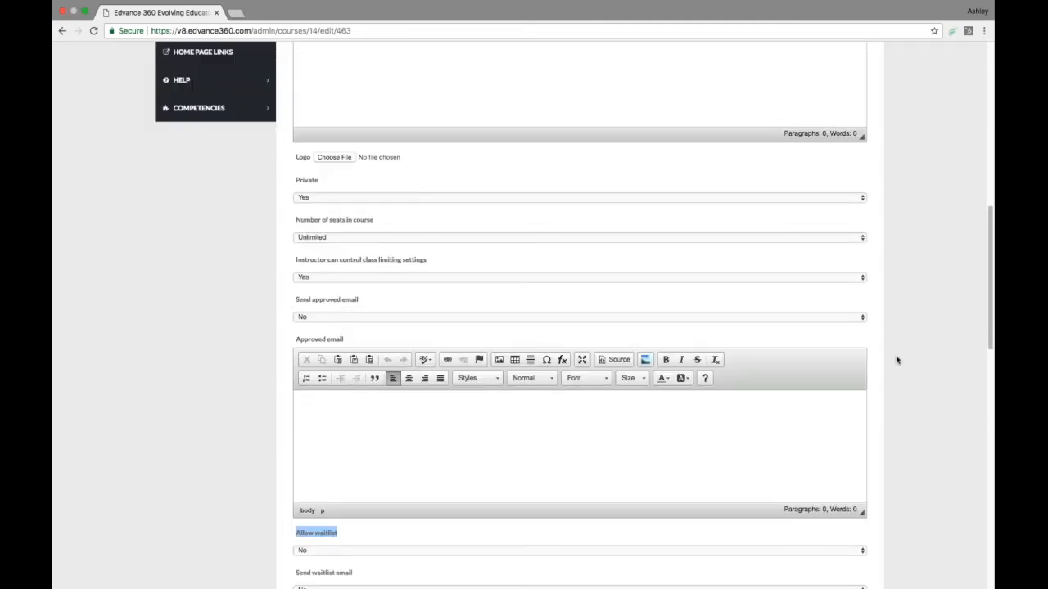
{"action": "scroll", "coordinate": [897, 360], "scroll_direction": "up", "scroll_amount": 4}
{"action": "scroll", "coordinate": [896, 360], "scroll_direction": "up", "scroll_amount": 1}
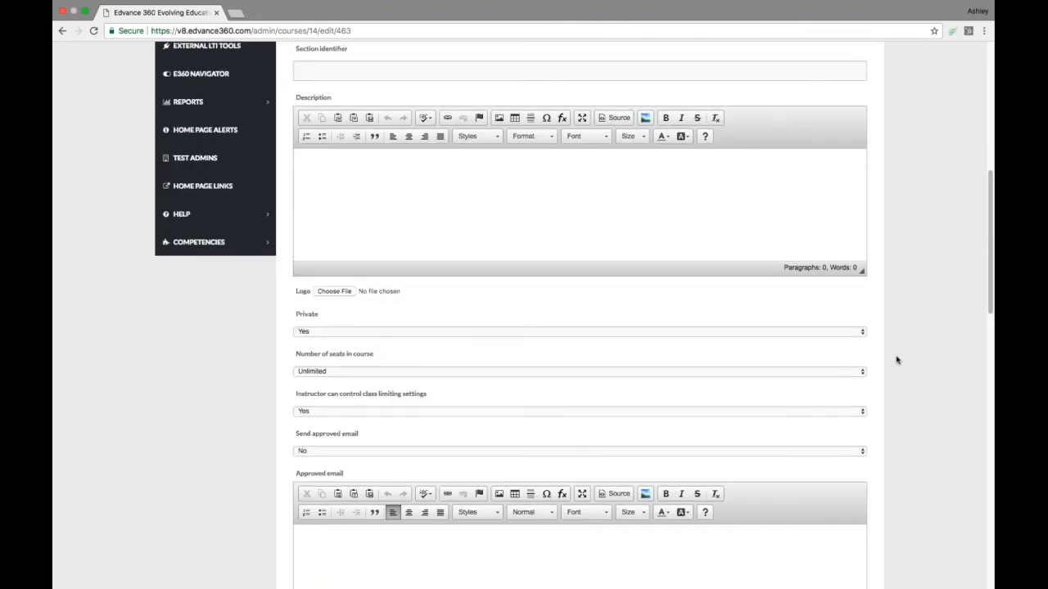
{"action": "scroll", "coordinate": [897, 360], "scroll_direction": "up", "scroll_amount": 3}
{"action": "scroll", "coordinate": [896, 360], "scroll_direction": "up", "scroll_amount": 12}
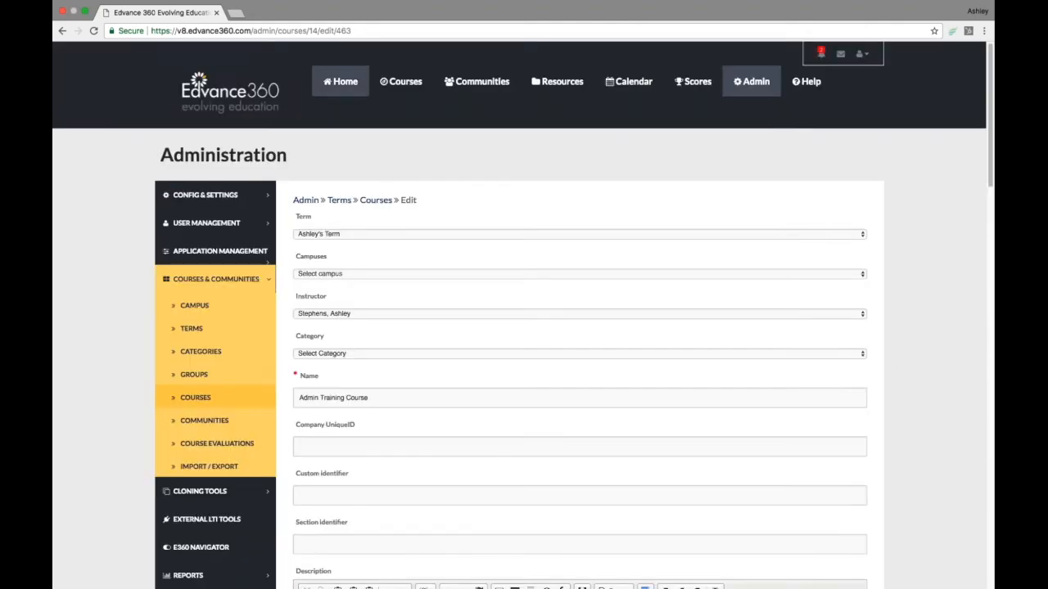